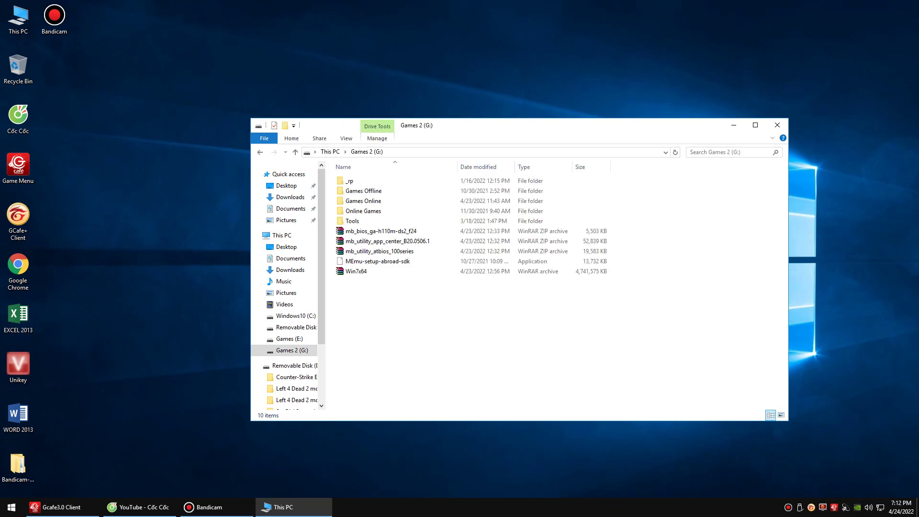
Open the Games Offline\Left 4 Dead 2\left4dead2\addons folder on drive G: and move its window toward the desktop's upper left.
double_click(364, 190)
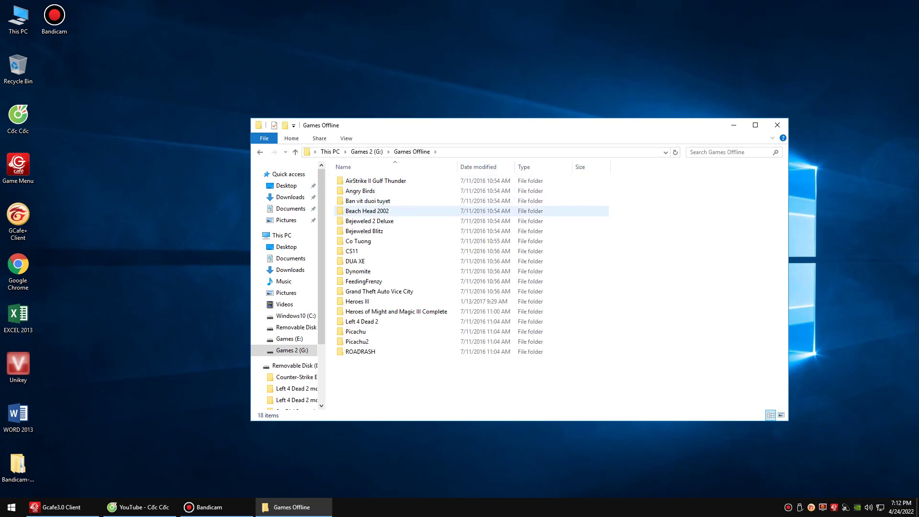
left_click(362, 321)
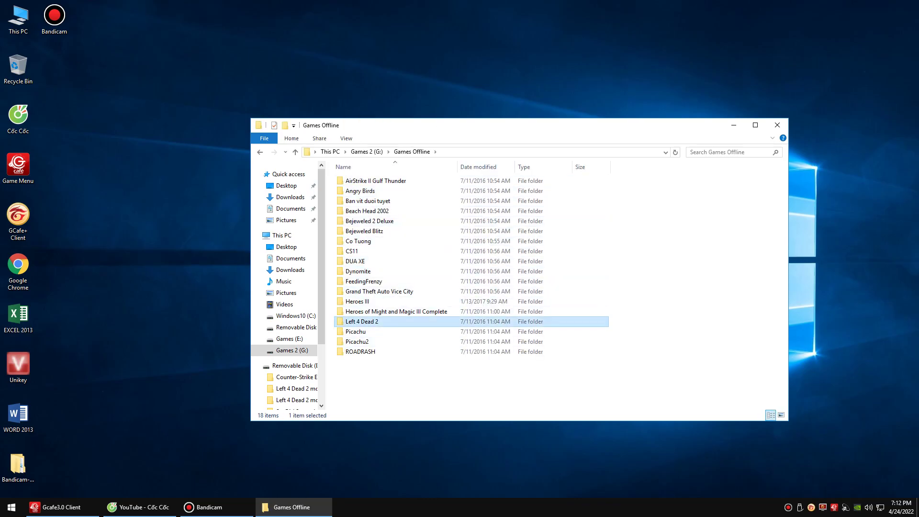
double_click(361, 322)
left_click(359, 252)
double_click(359, 251)
left_click(355, 181)
double_click(355, 180)
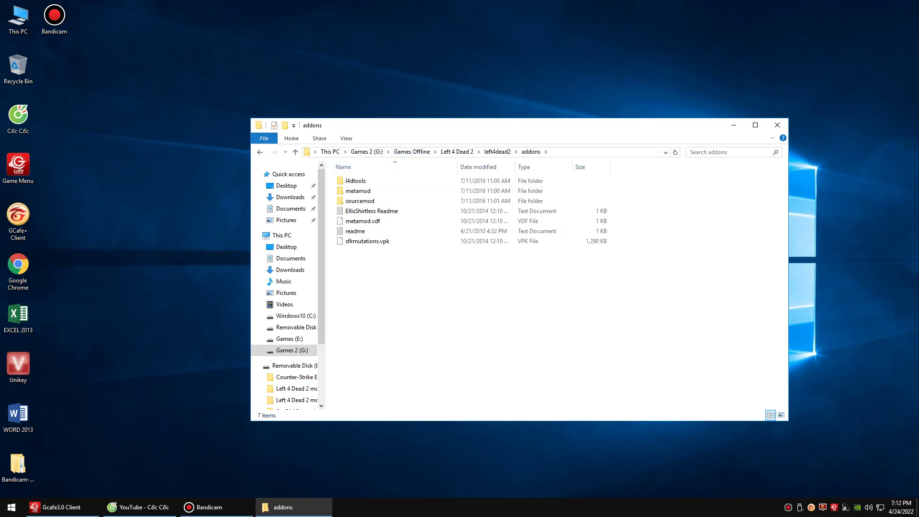
left_click_drag(439, 125, 325, 80)
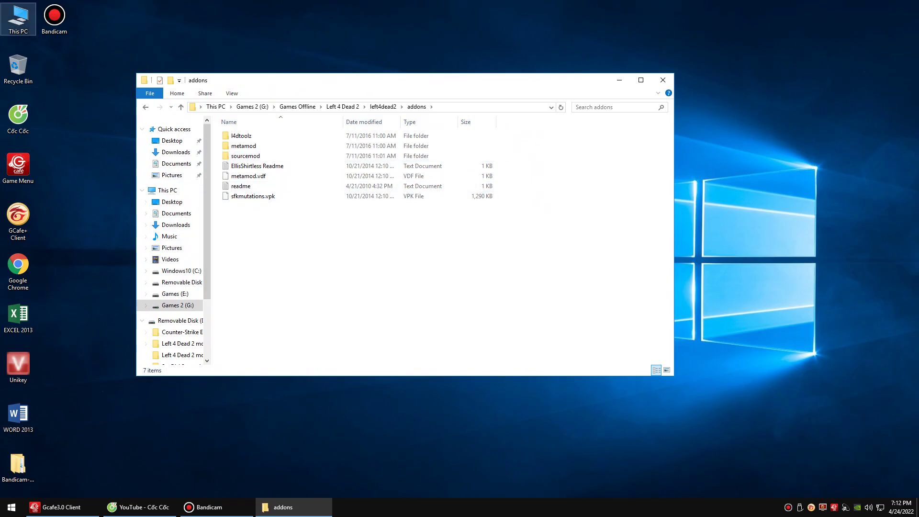
Open Left 4 Dead 2 mod\Items + Scripts from Removable Disk (D:) in a second window and arrange it beside the addons window.
double_click(19, 19)
double_click(402, 222)
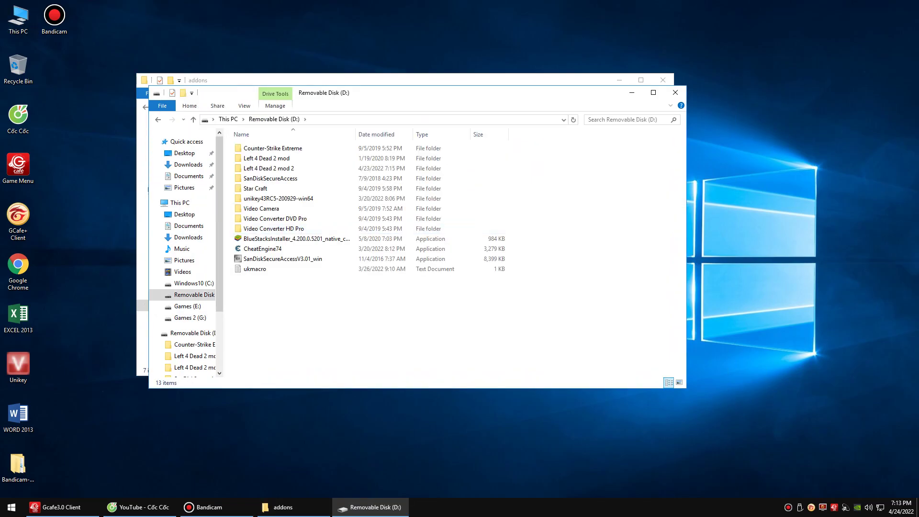
left_click_drag(494, 100, 768, 130)
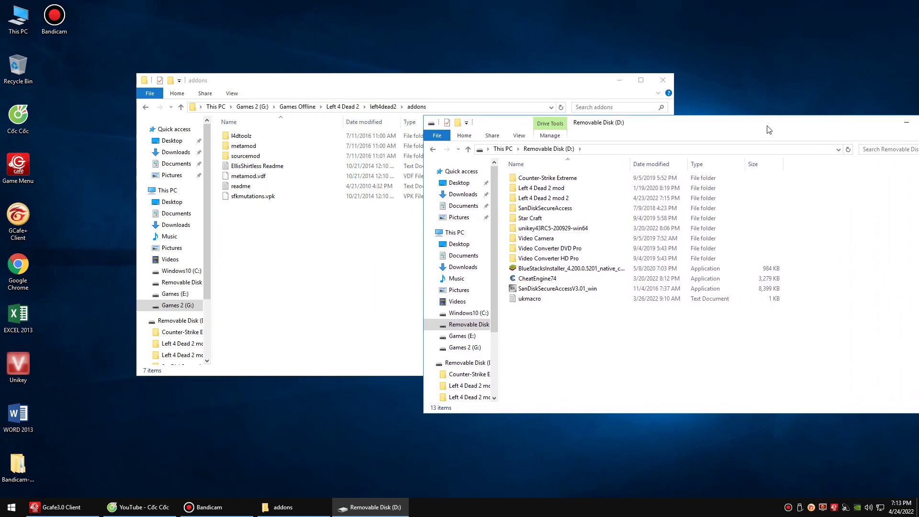
left_click_drag(445, 83, 335, 76)
left_click_drag(684, 127, 785, 173)
double_click(642, 233)
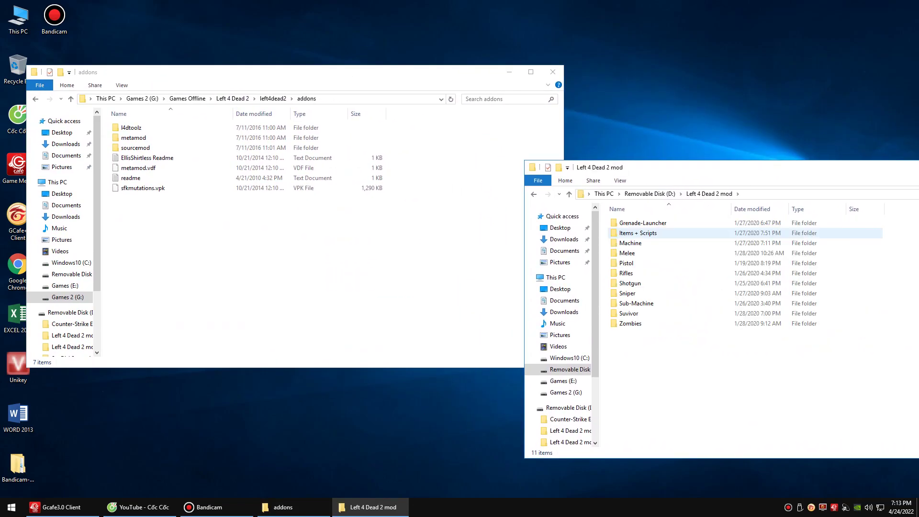
double_click(632, 233)
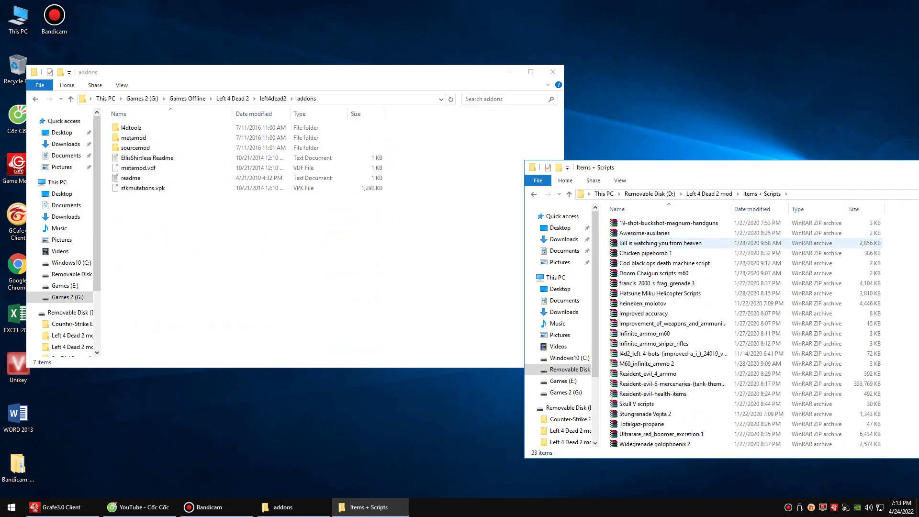
left_click_drag(413, 81, 405, 36)
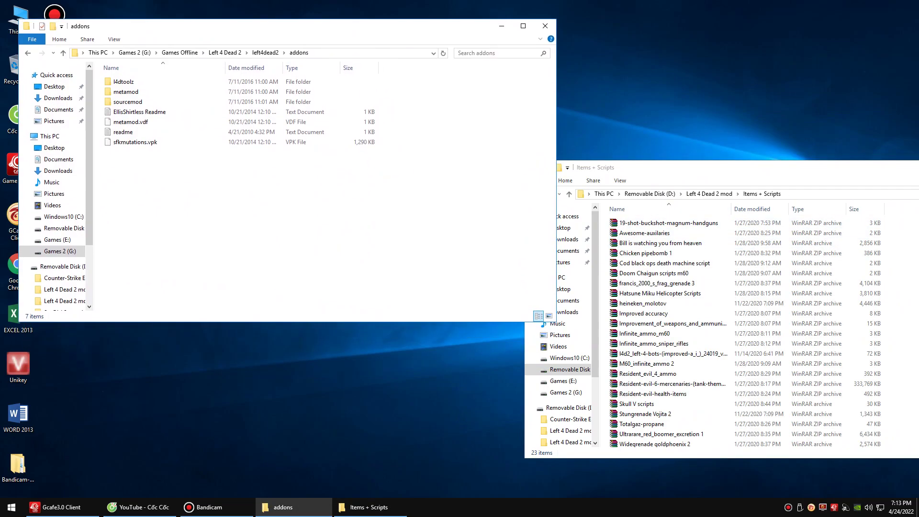
left_click_drag(712, 169, 713, 137)
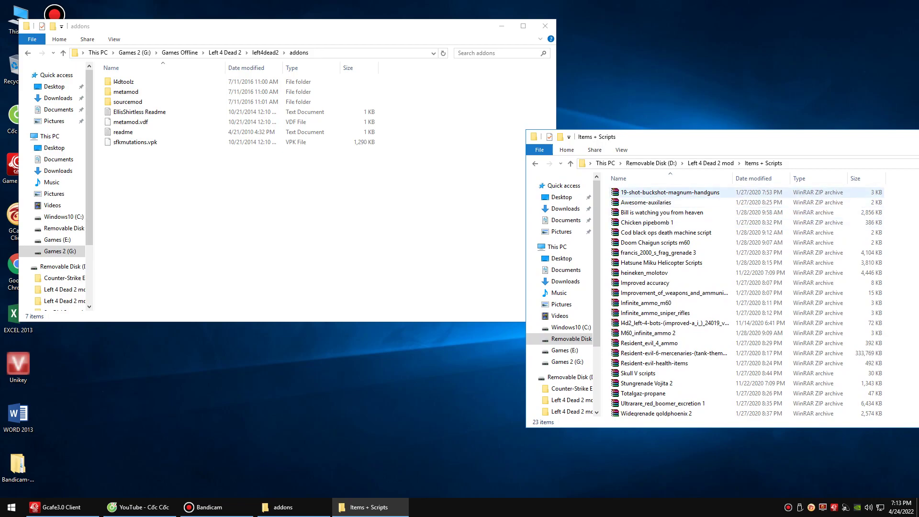
Extract the 19-Shot Buckshot Magnum Handguns VPK file from 19-shot-buckshot-magnum-handguns.zip into the addons folder, then close the archive.
double_click(671, 192)
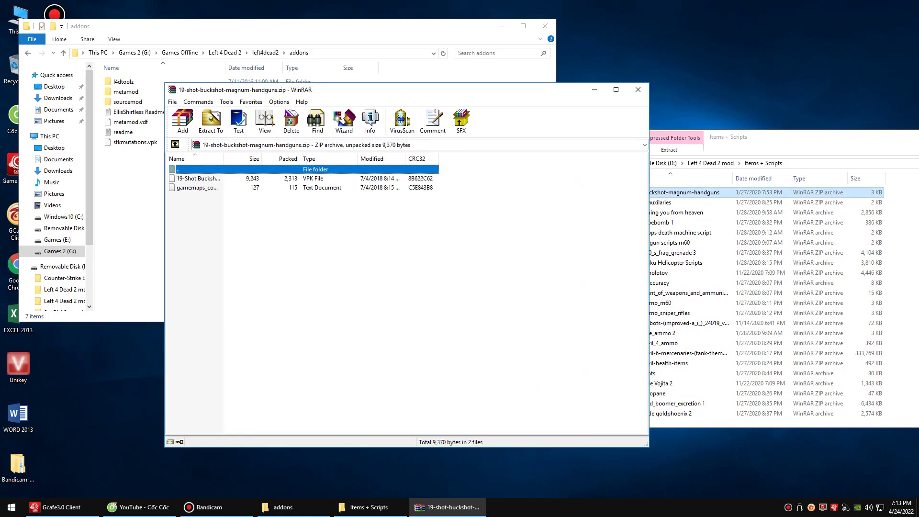
left_click_drag(429, 90, 670, 95)
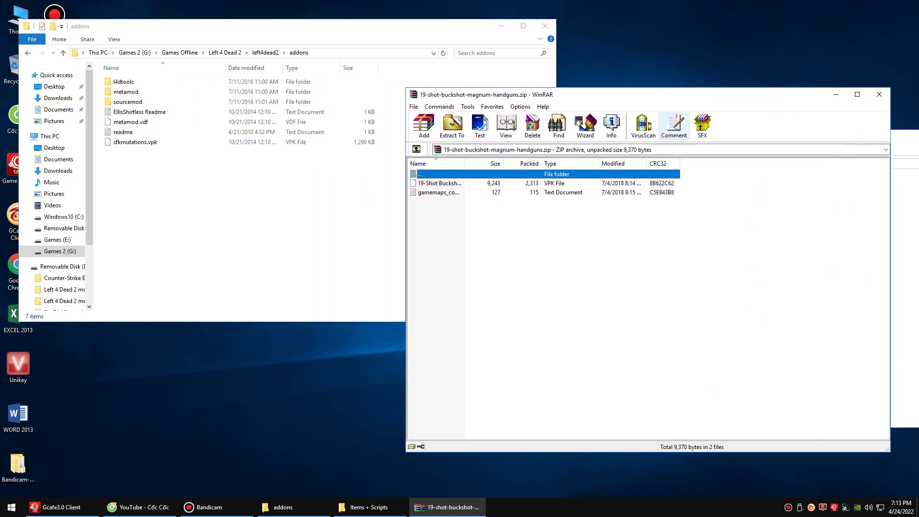
left_click(439, 184)
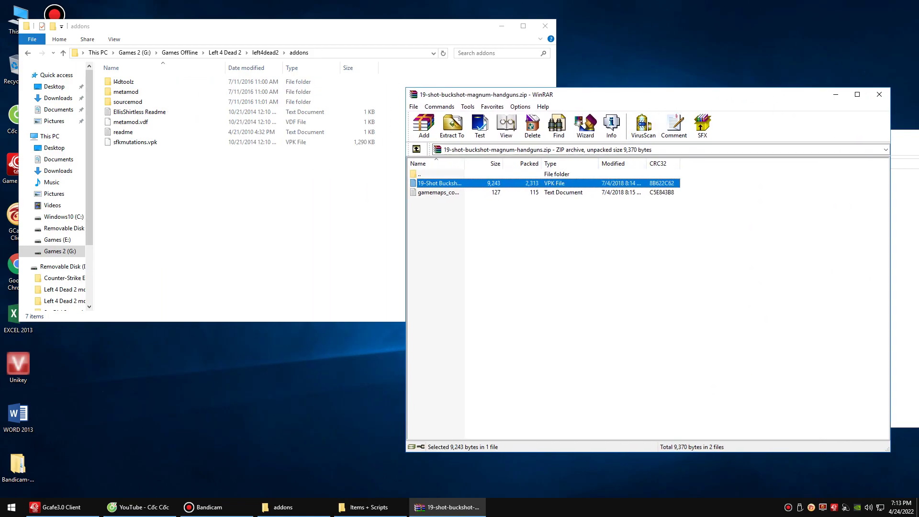
left_click_drag(439, 183, 249, 202)
left_click(880, 94)
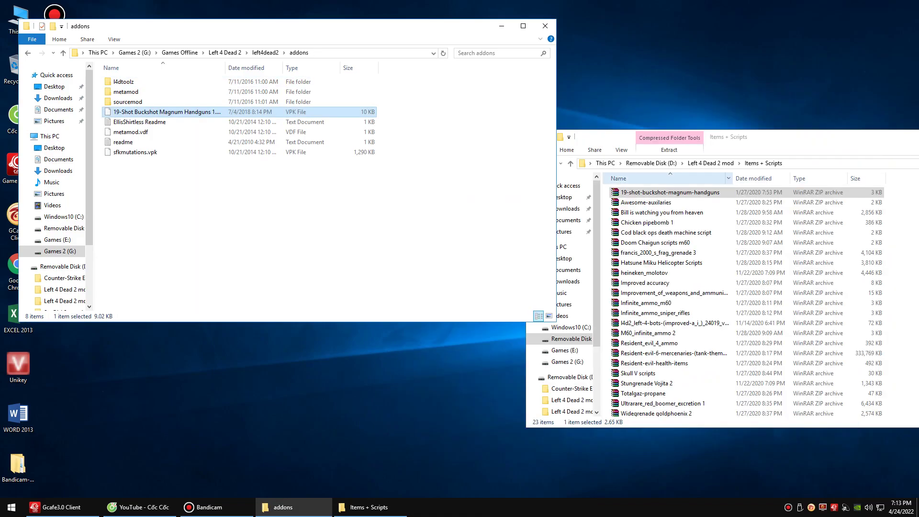
Extract Awesome Auxilaries.vpk and Bill is watching you from heaven.vpk from their archives into the addons folder, closing each archive.
double_click(684, 202)
left_click(440, 184)
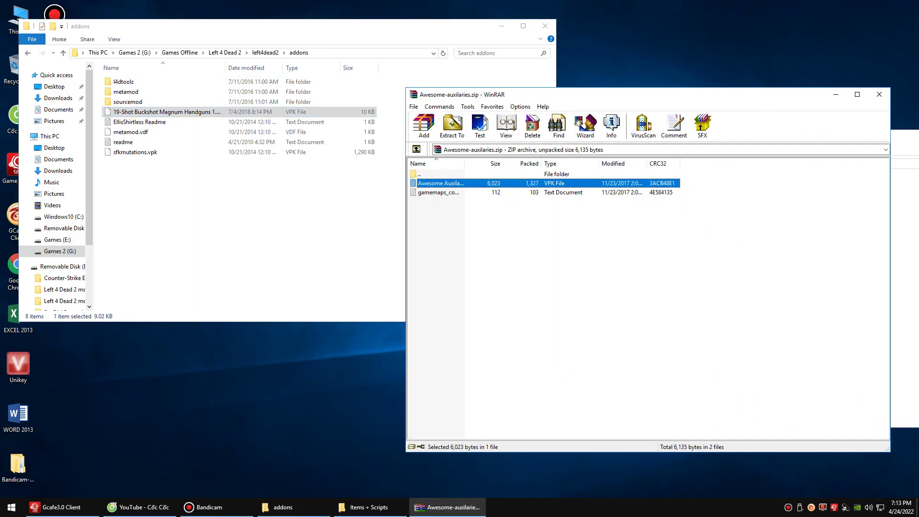
left_click_drag(439, 183, 249, 201)
left_click(879, 94)
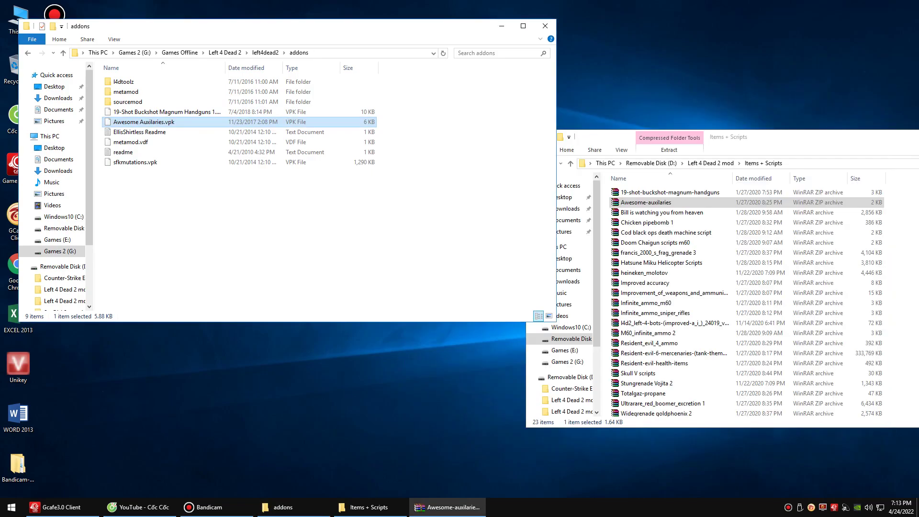
double_click(636, 213)
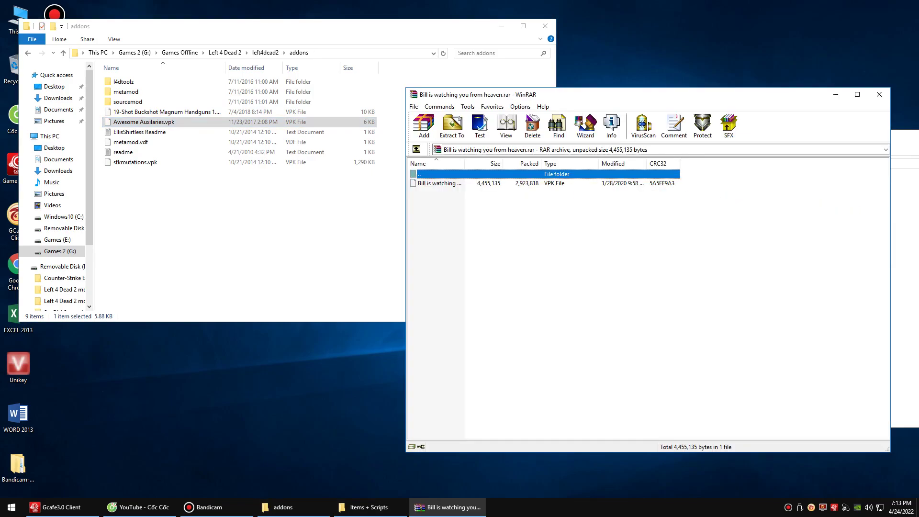
left_click(439, 183)
left_click_drag(440, 183, 249, 202)
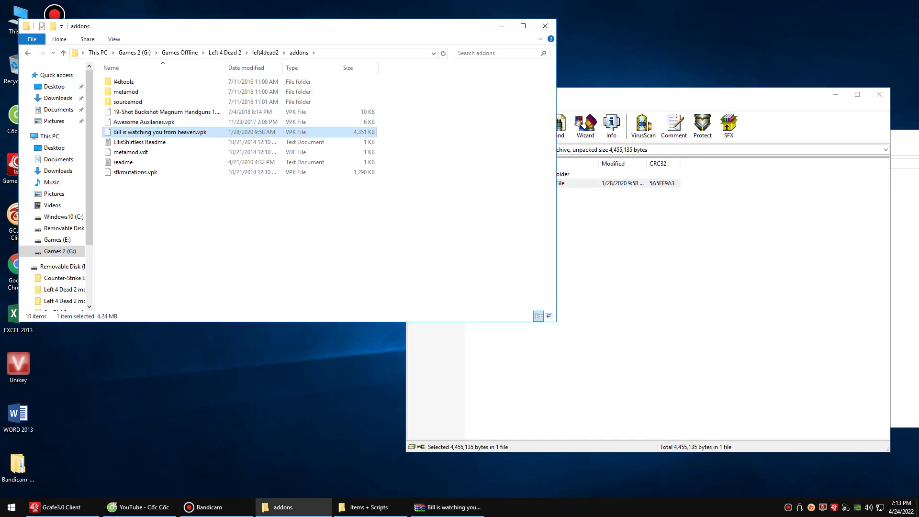
left_click(879, 94)
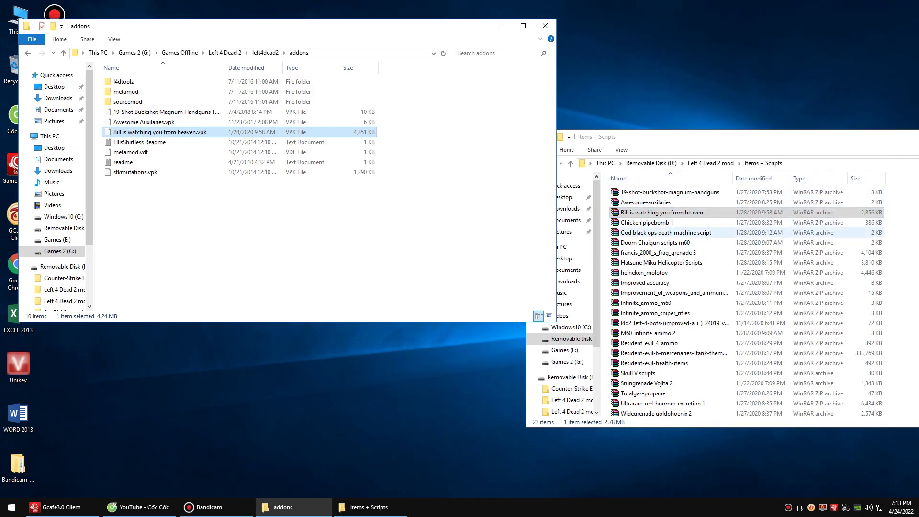
Extract francis_2000_frag grenade.vpk and Hatsune Miku Helicopter Scripts.vpk from their archives into the addons folder, closing each archive.
double_click(658, 252)
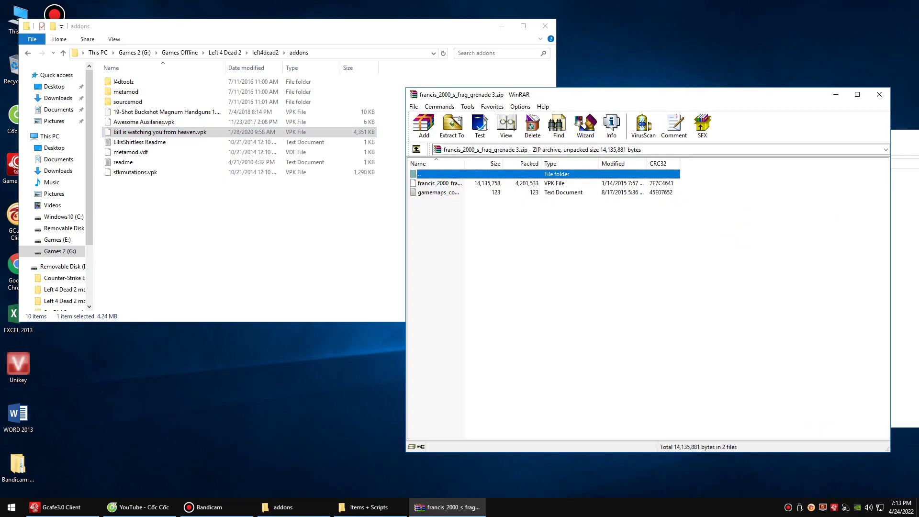
left_click_drag(439, 182, 249, 201)
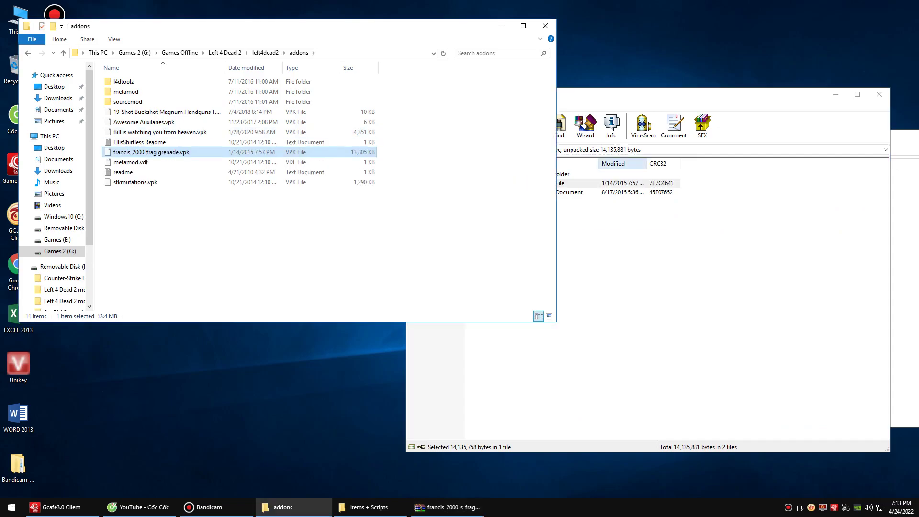
left_click(880, 94)
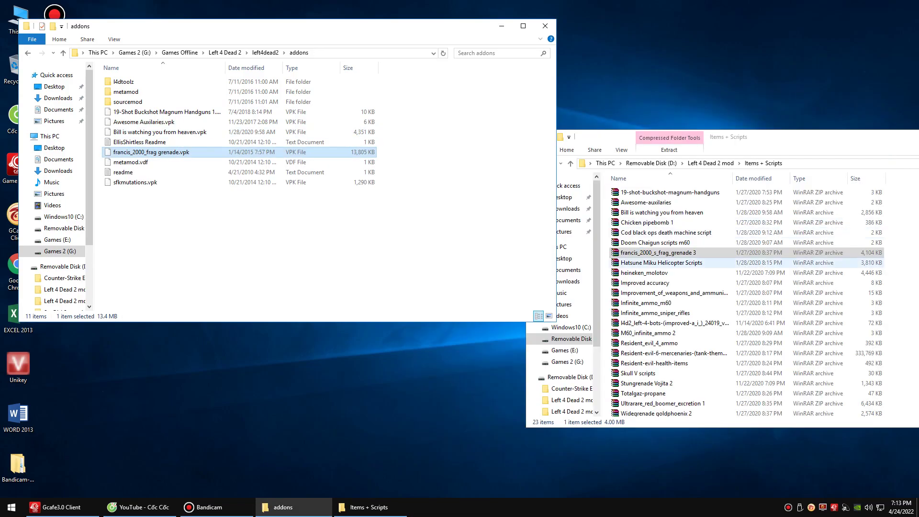
double_click(662, 262)
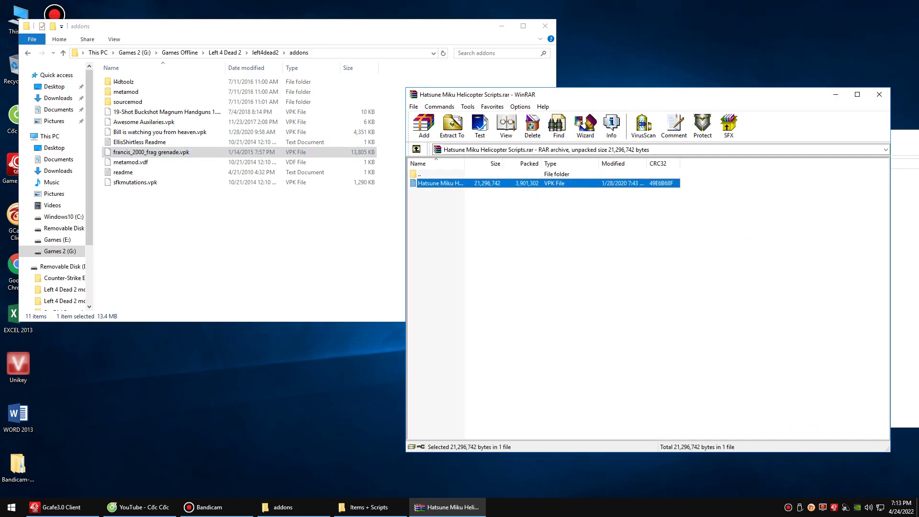
left_click_drag(439, 183, 249, 201)
left_click(879, 94)
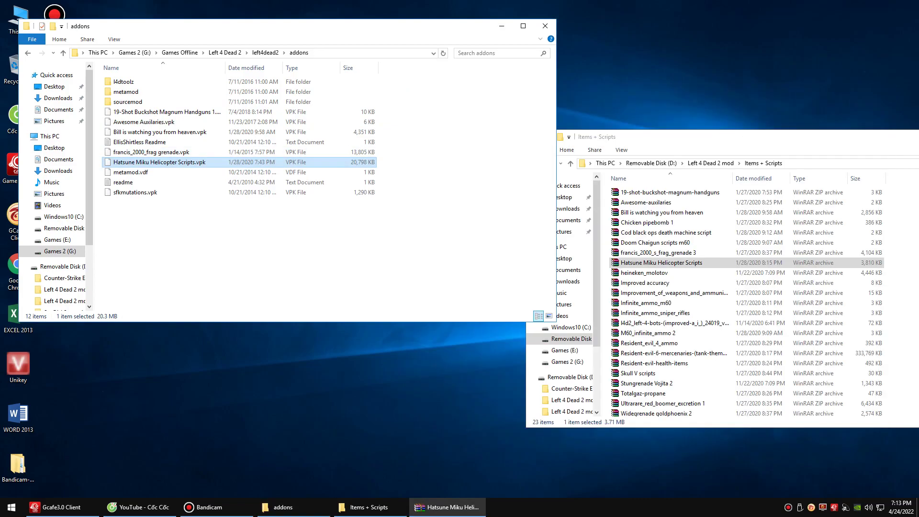
Extract heineken_molotov.vpk and infinite ammo sniper rifles.vpk from their archives into the addons folder, closing each archive.
double_click(643, 273)
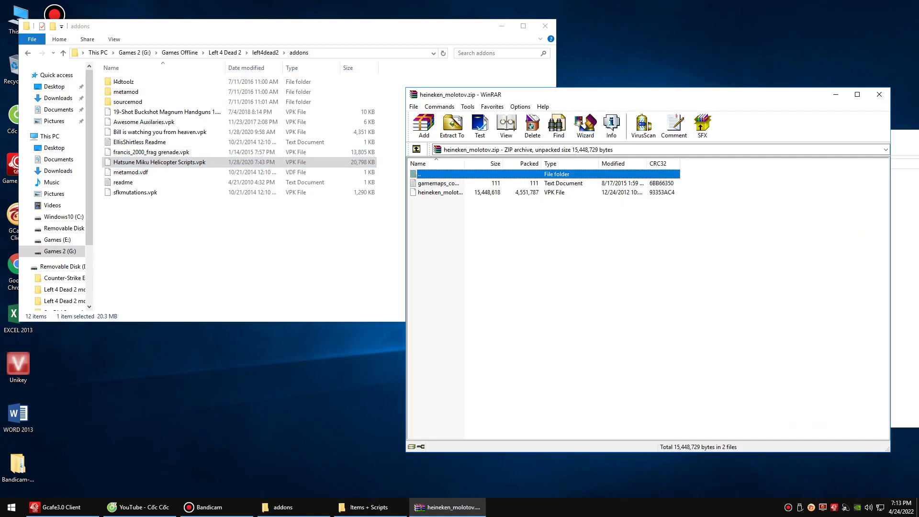
left_click_drag(439, 192, 249, 201)
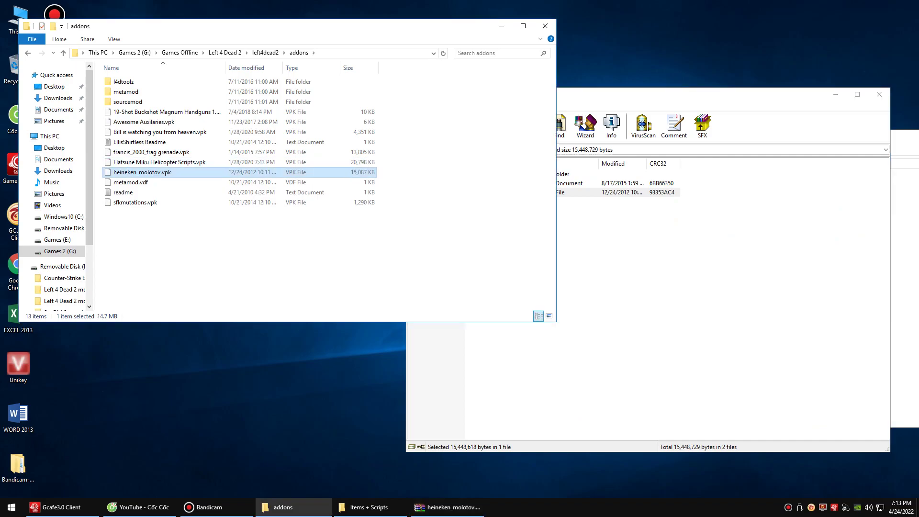
left_click(879, 94)
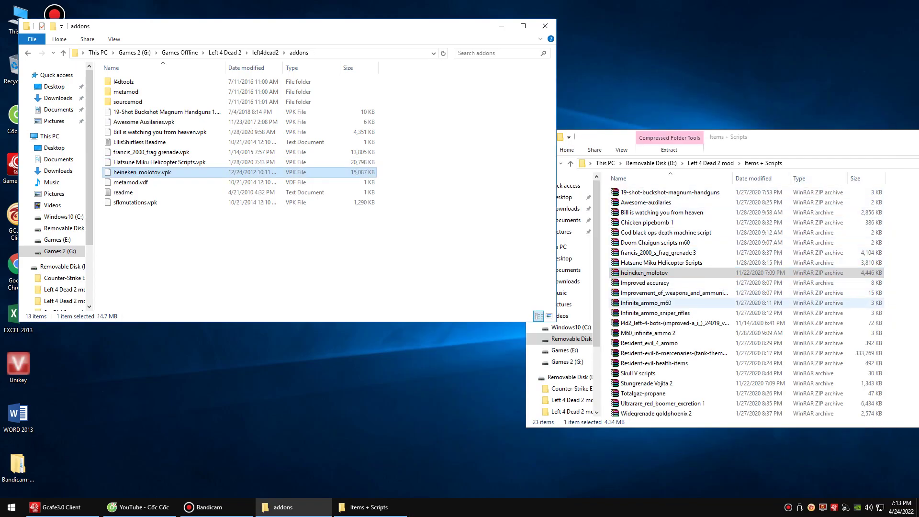
double_click(655, 313)
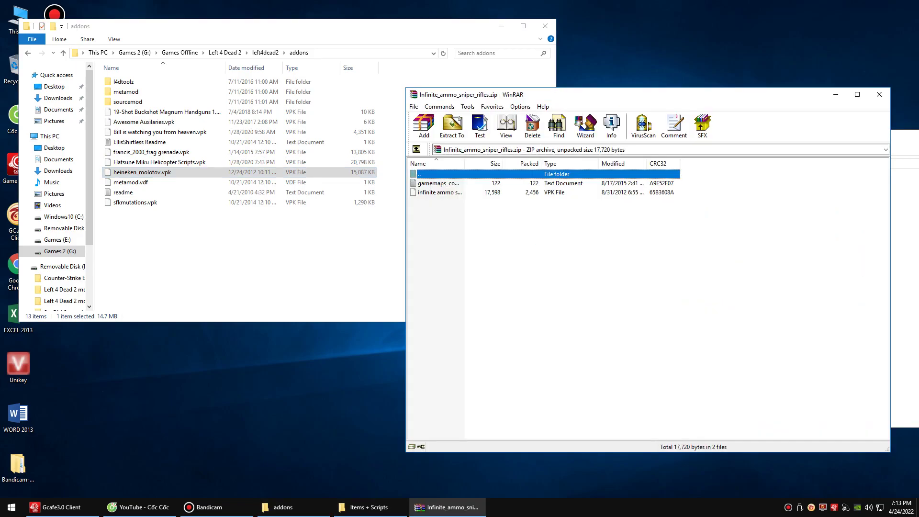
left_click(439, 193)
left_click_drag(440, 193, 288, 253)
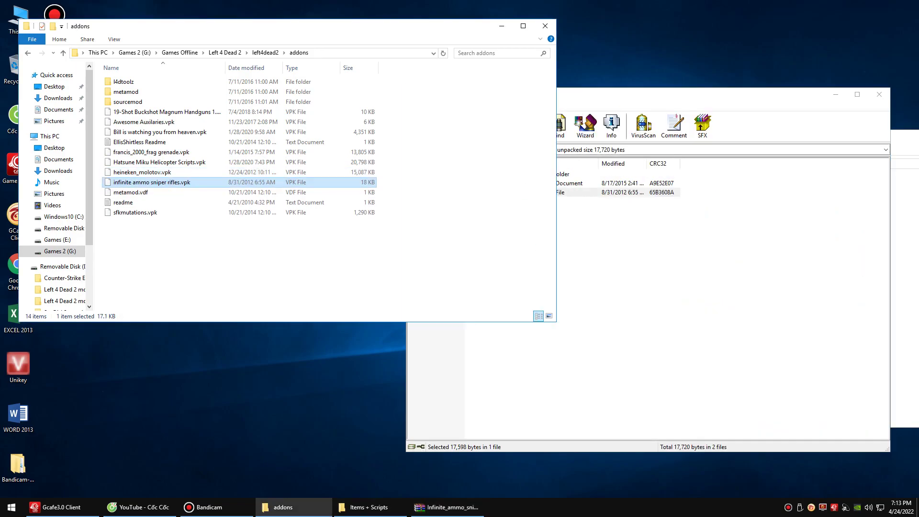
left_click(879, 94)
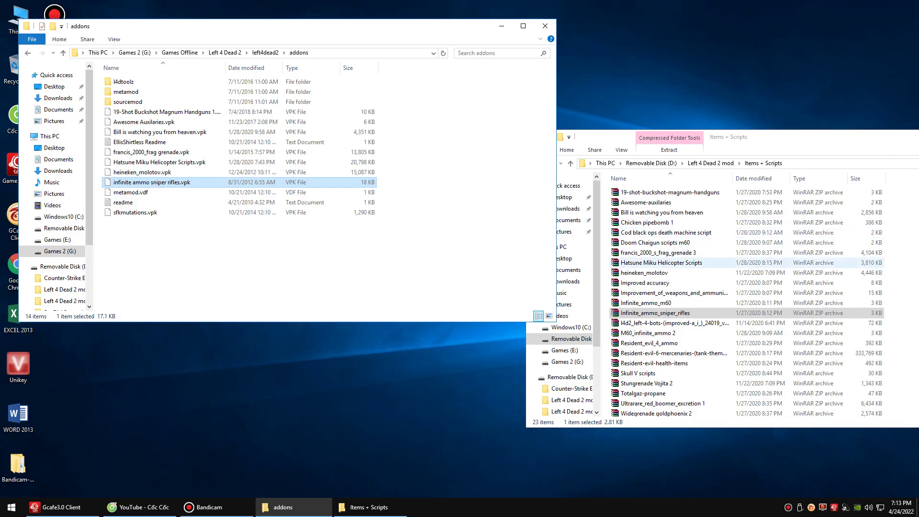
Extract m60_inf_ammo.vpk from M60_infinite_ammo 2.zip and municion maxima!!!.vpk from the Improvement_of_weapons archive into the addons folder, closing each archive.
double_click(650, 333)
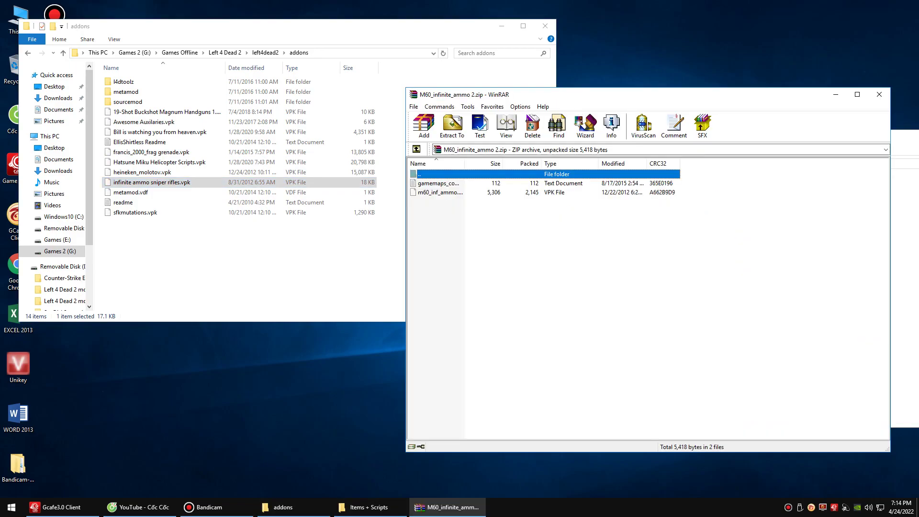
left_click_drag(439, 192, 239, 249)
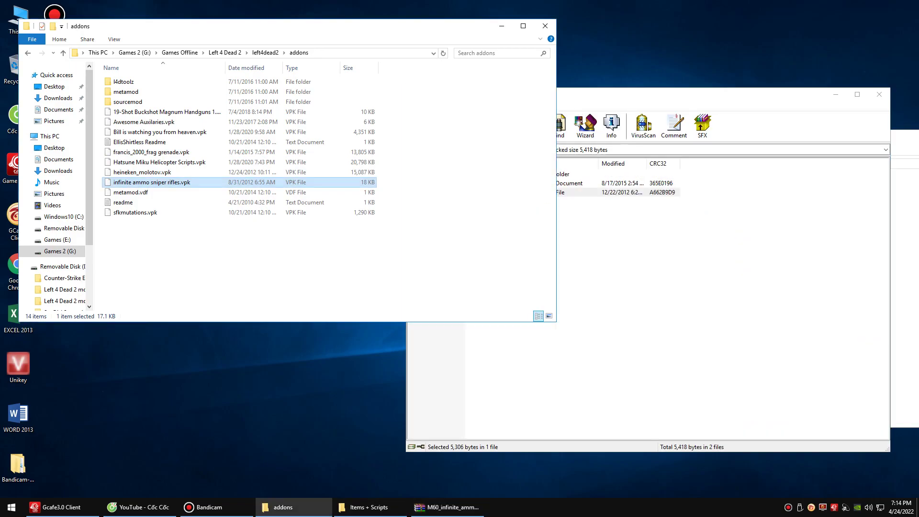
left_click(879, 94)
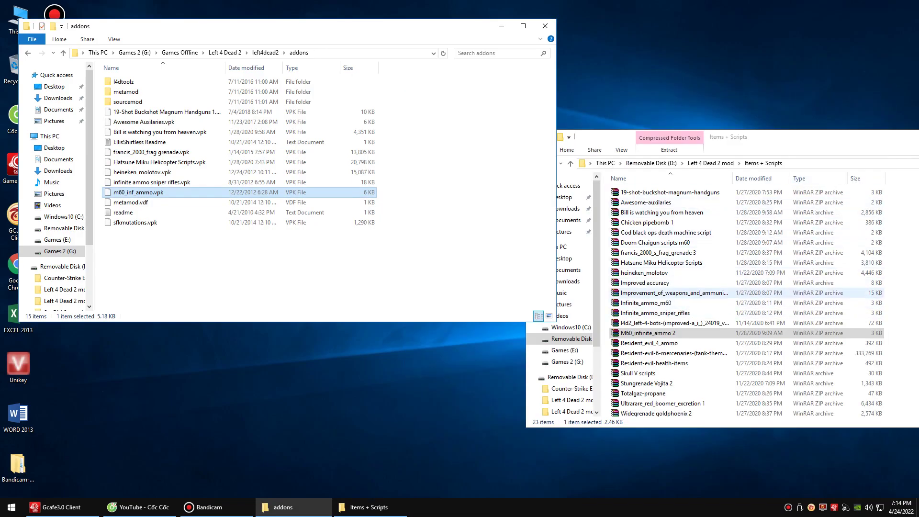
double_click(670, 293)
left_click_drag(438, 192, 249, 263)
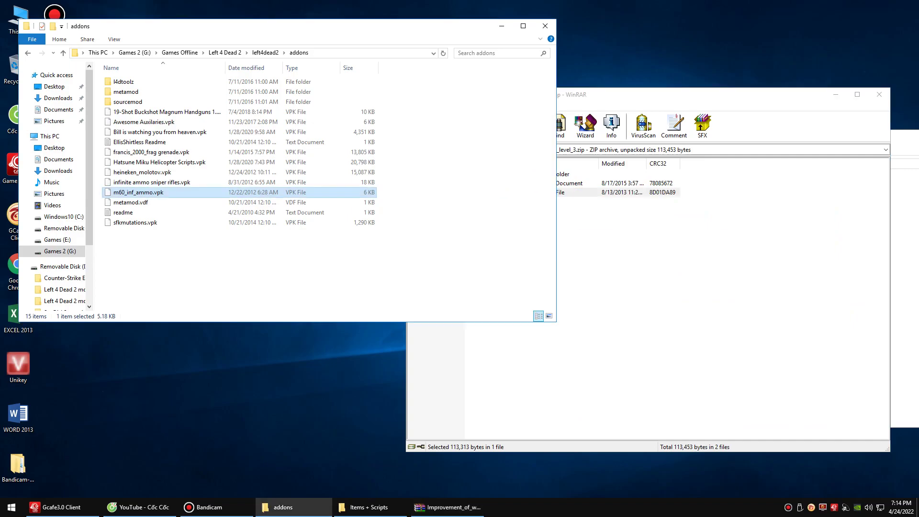
left_click(879, 95)
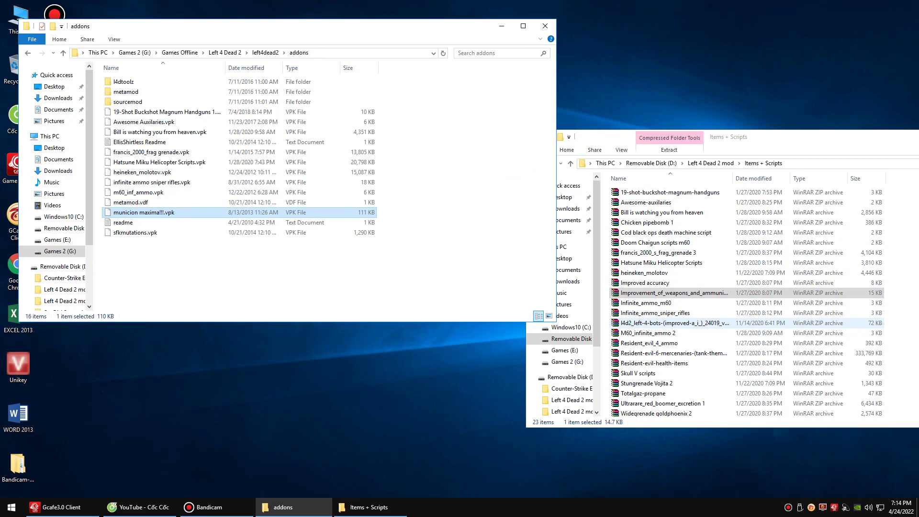
scroll(694, 320, "down", 1)
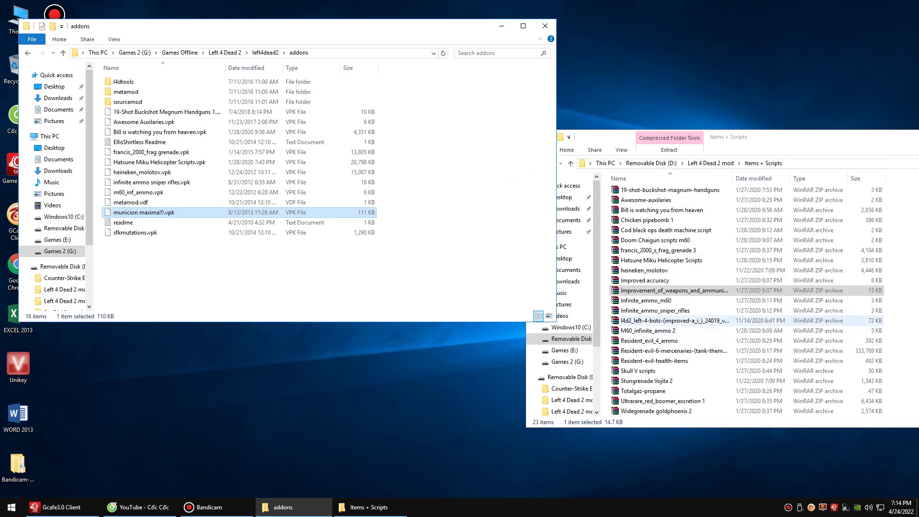
double_click(646, 330)
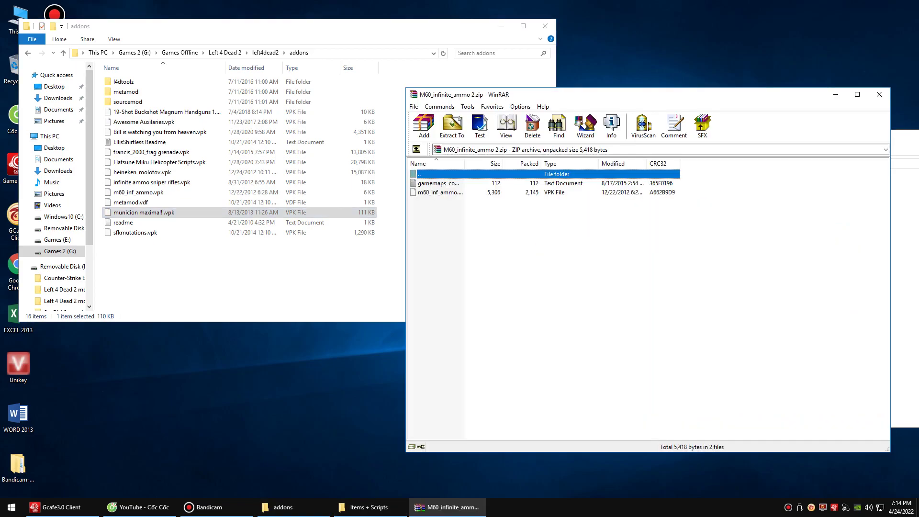
left_click(880, 94)
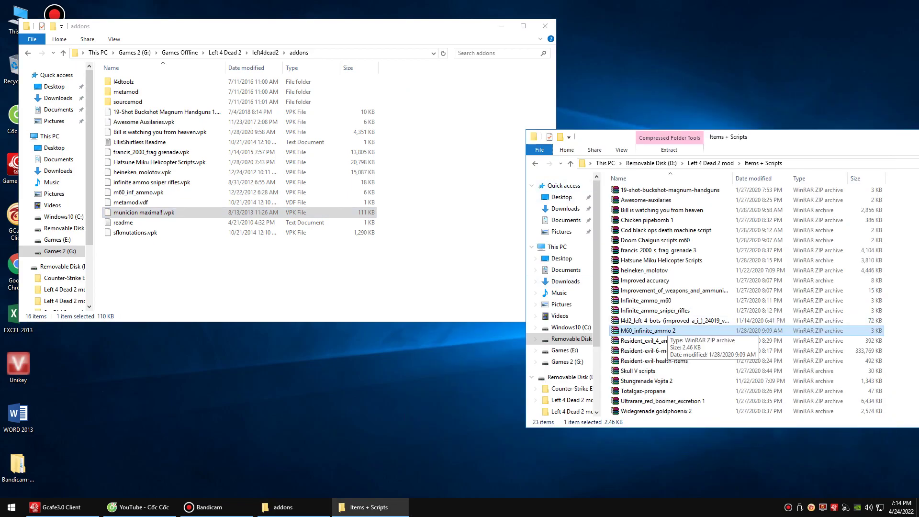
Extract RE4_AmmoPile.vpk from the Resident_evil_4_ammo archive into the addons folder and close the archive.
double_click(649, 340)
left_click_drag(438, 192, 307, 275)
left_click(880, 95)
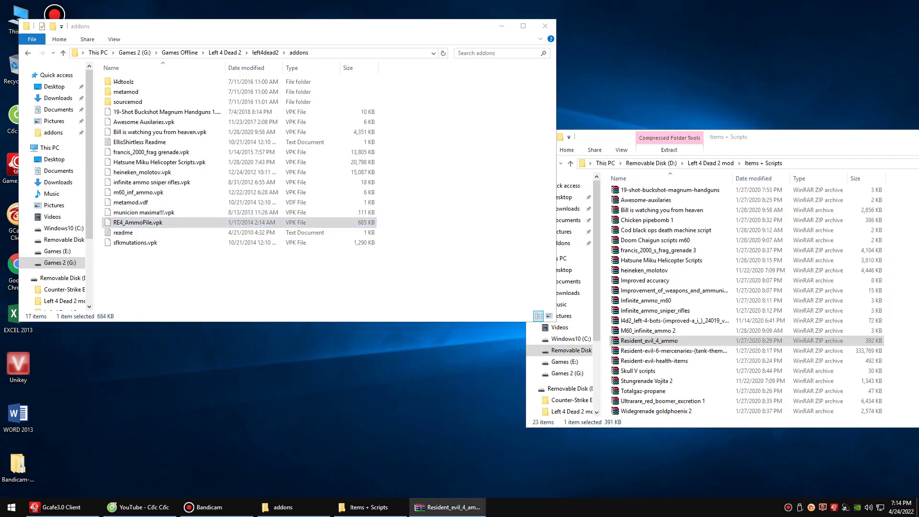
Extract re6 tank theme.vpk from the Resident-evil-6-mercenaries archive into the addons folder, moving the archive window off the mod list.
double_click(670, 351)
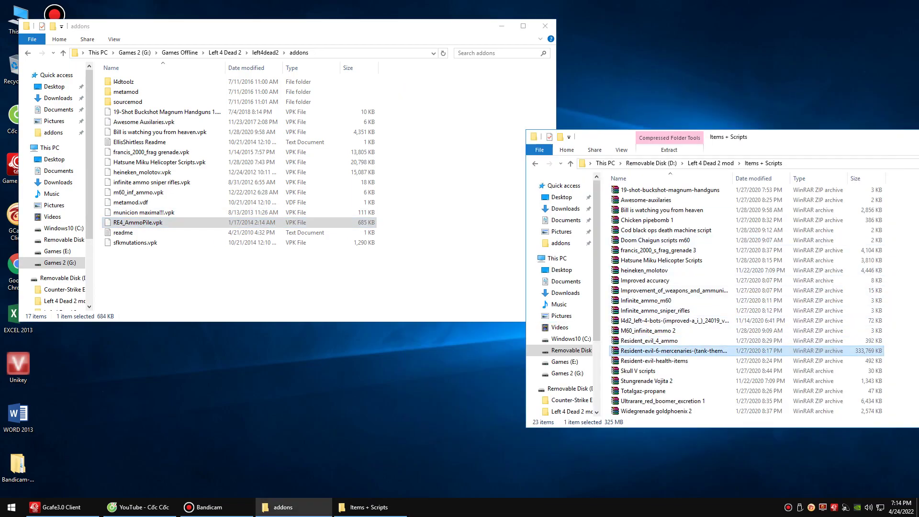
double_click(697, 351)
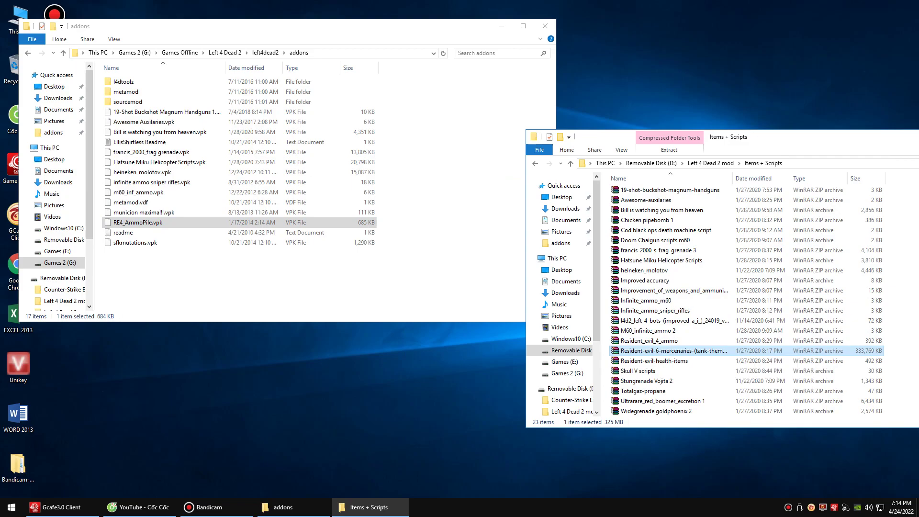
left_click(439, 192)
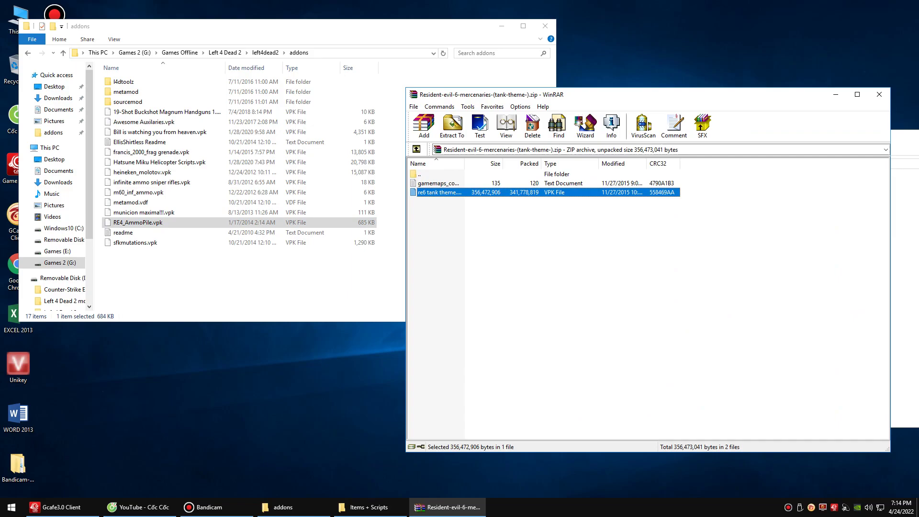
left_click_drag(439, 193, 239, 278)
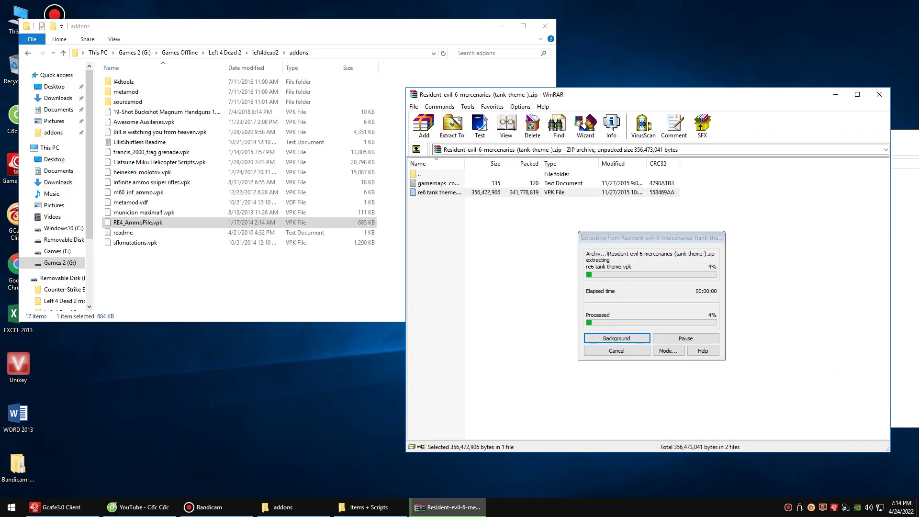
left_click_drag(700, 98, 349, 201)
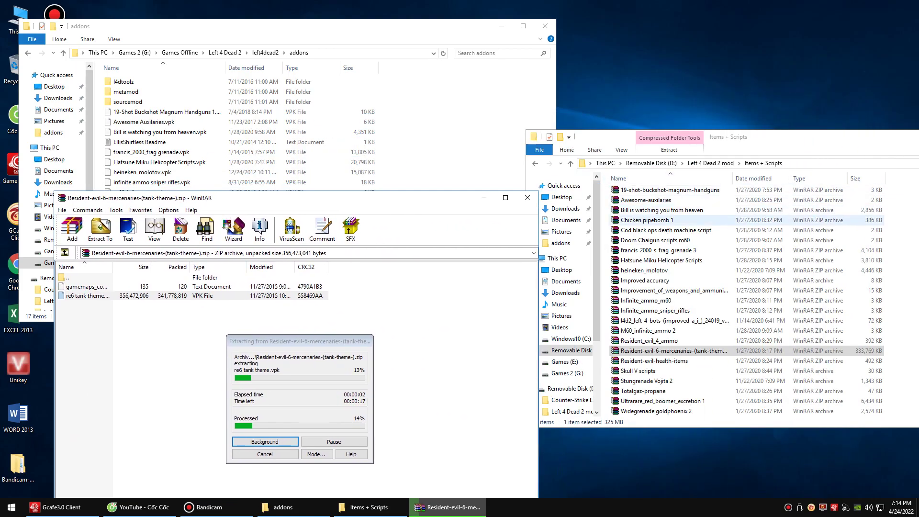
Extract herbs_roku.vpk from Resident-evil-health-items.zip into the addons folder and close both the tank theme and health items archives.
double_click(654, 360)
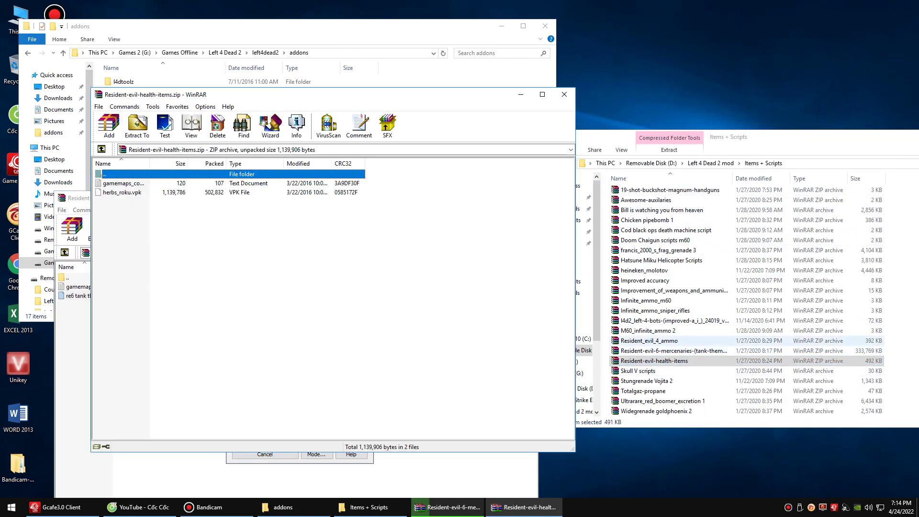
left_click_drag(461, 97, 793, 50)
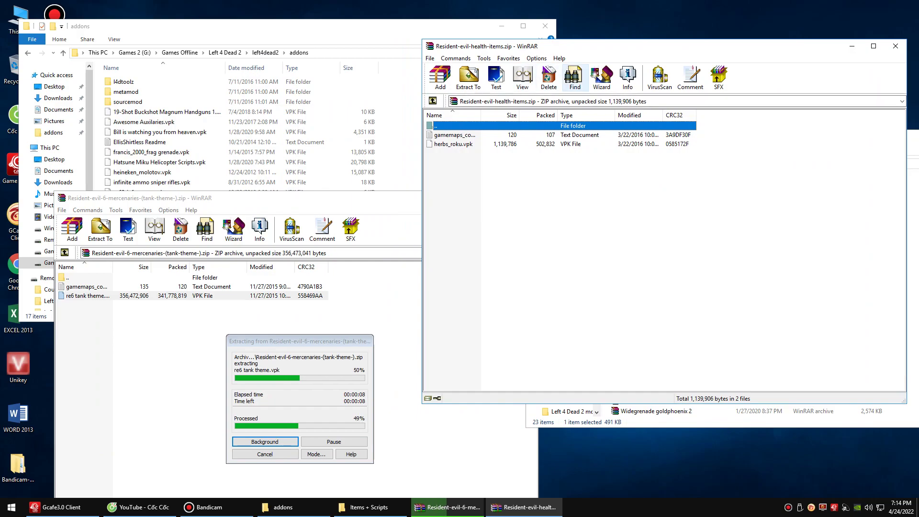
left_click_drag(601, 49, 653, 47)
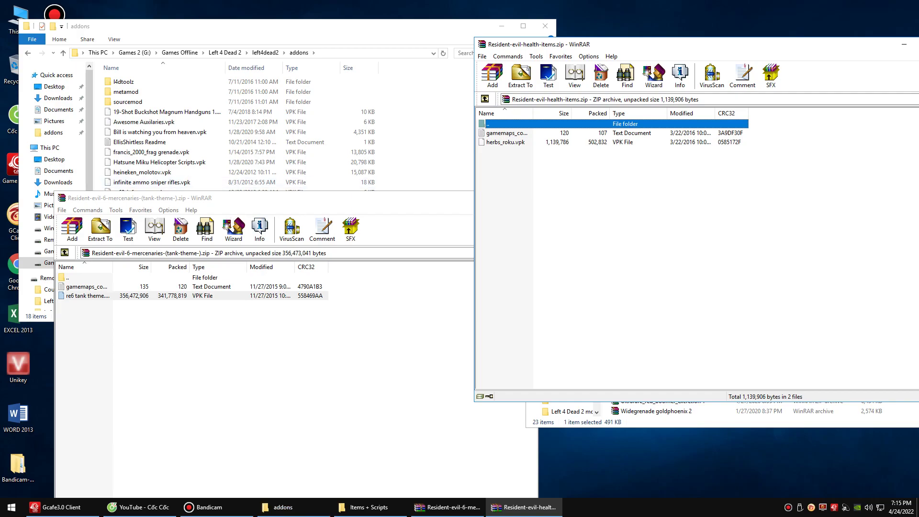
left_click(335, 198)
left_click(527, 197)
left_click(506, 143)
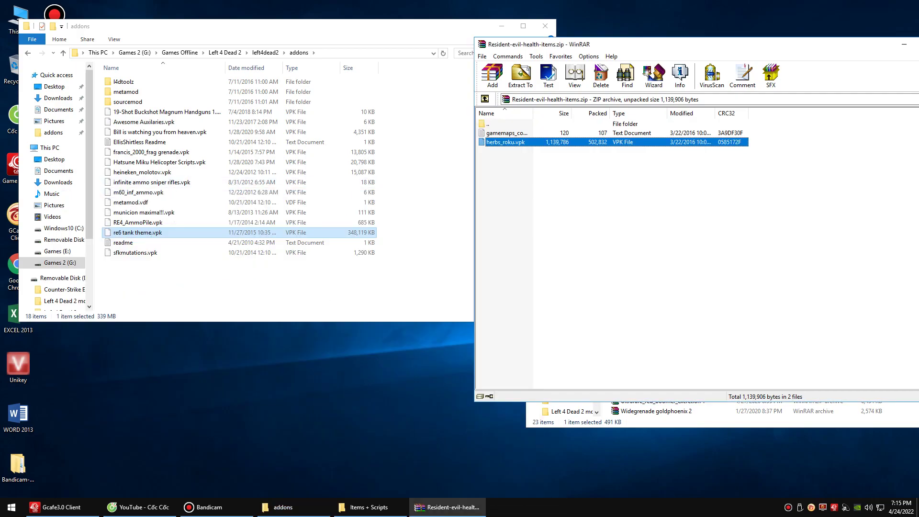
left_click_drag(505, 142, 421, 192)
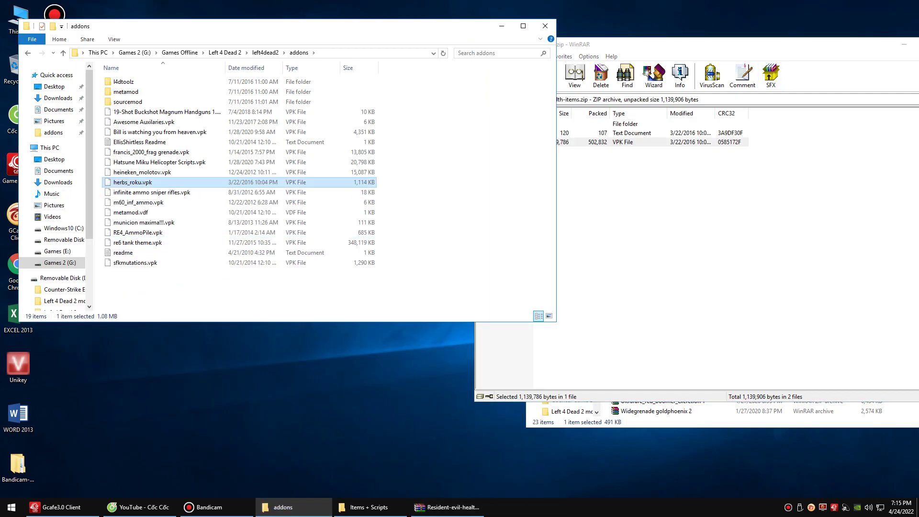
left_click(747, 44)
left_click_drag(714, 45, 577, 102)
left_click(813, 103)
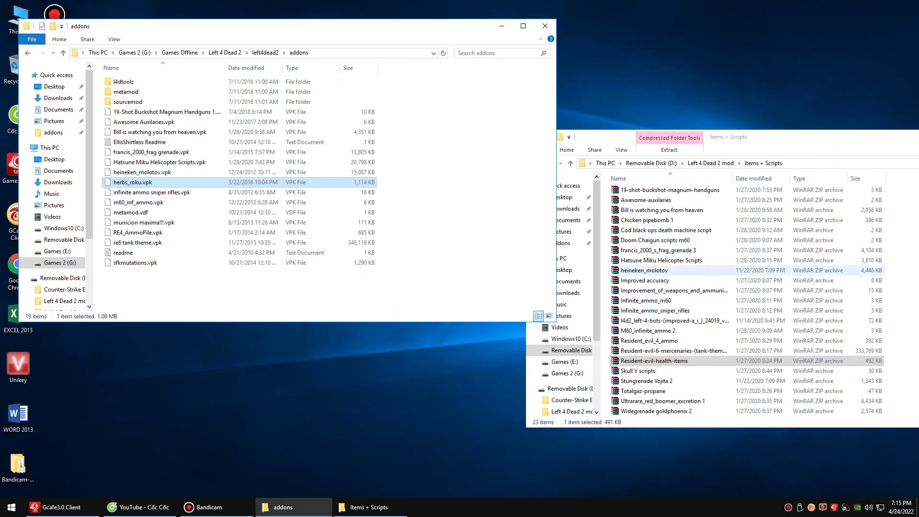
Extract Stungrenade Vojita.vpk and totalgaz_propane.vpk from their archives into the addons folder, closing each archive.
double_click(646, 381)
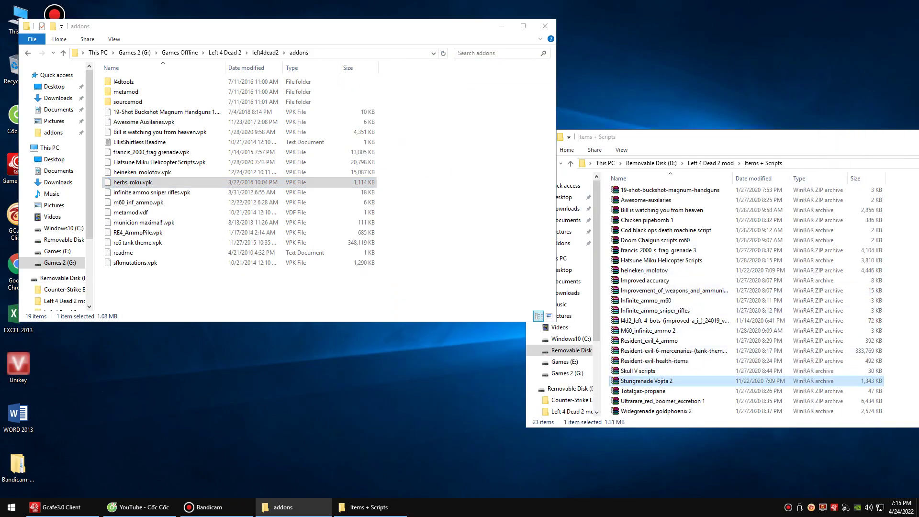
left_click(374, 192)
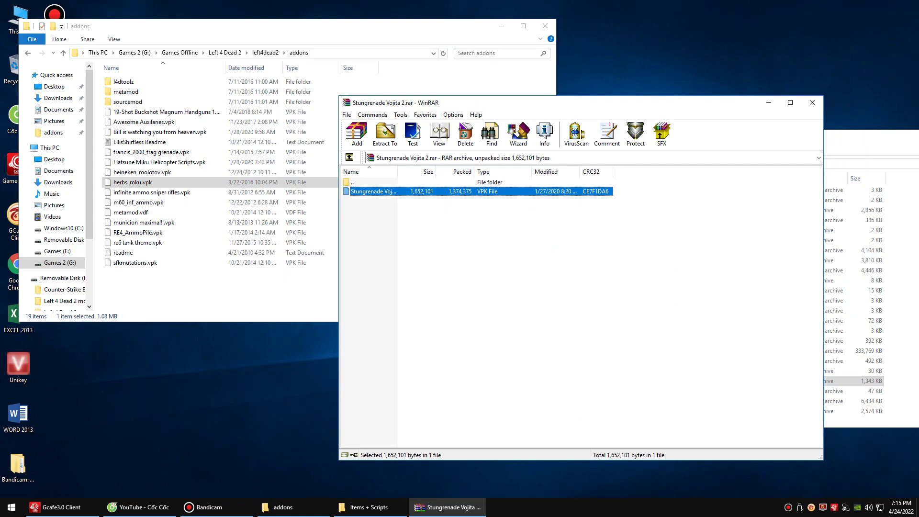
left_click_drag(373, 191, 191, 287)
left_click(812, 102)
double_click(644, 391)
left_click_drag(373, 201, 202, 294)
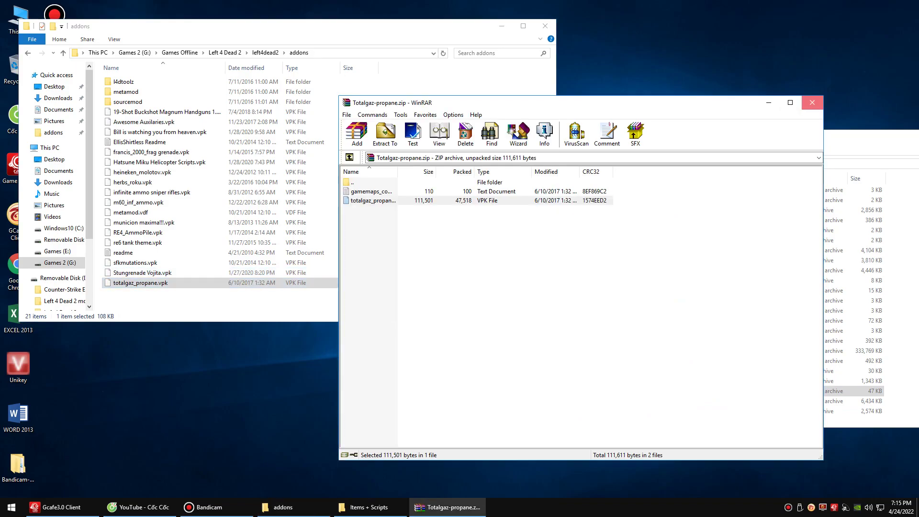
left_click(812, 102)
Extract Mw2rpg-7 Rocket 6.vpk from its archive in the Grenade-Launcher mod folder into the addons folder and close the archive.
left_click(535, 163)
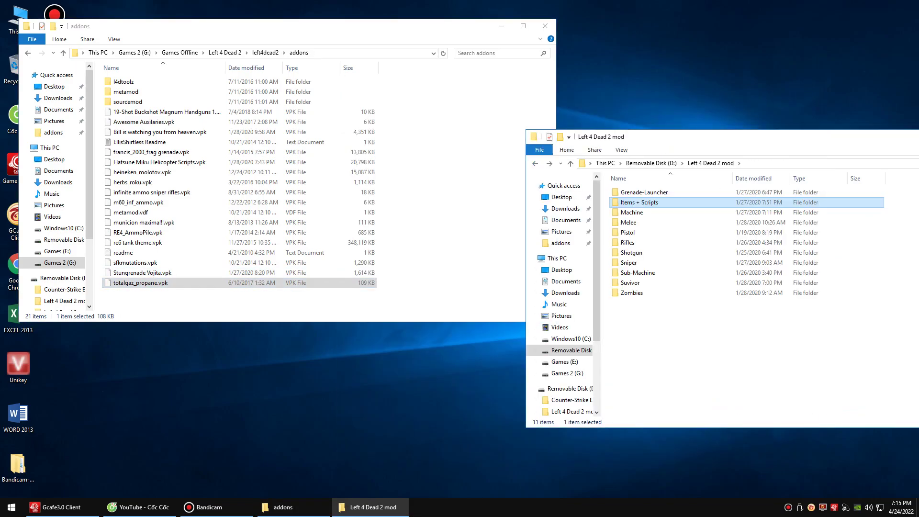
double_click(633, 192)
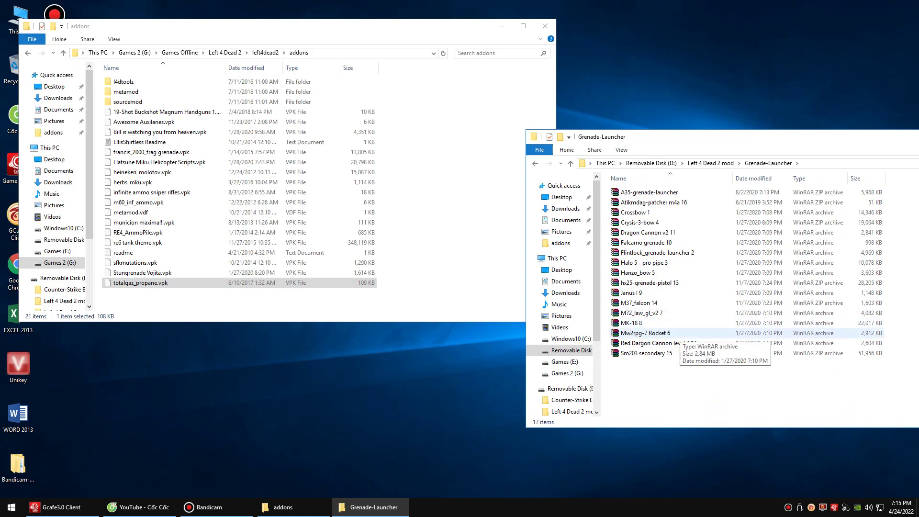
double_click(673, 333)
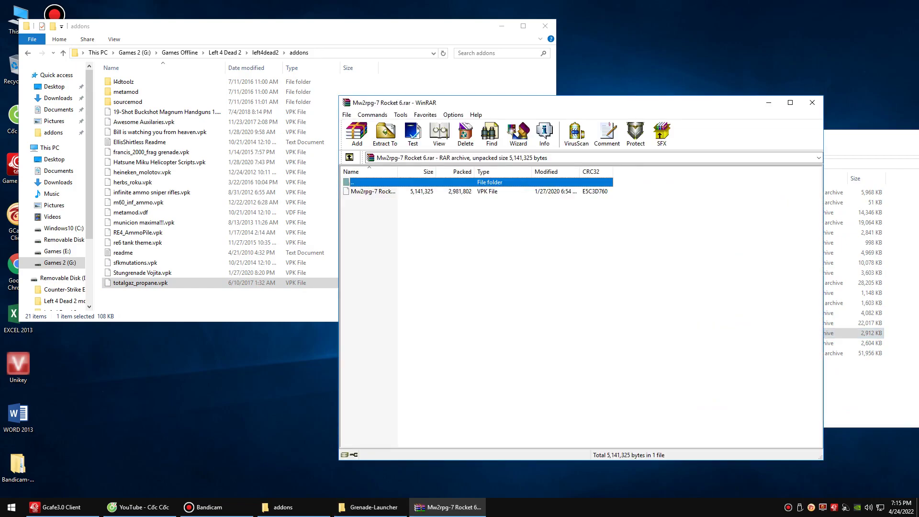
left_click_drag(594, 103, 779, 95)
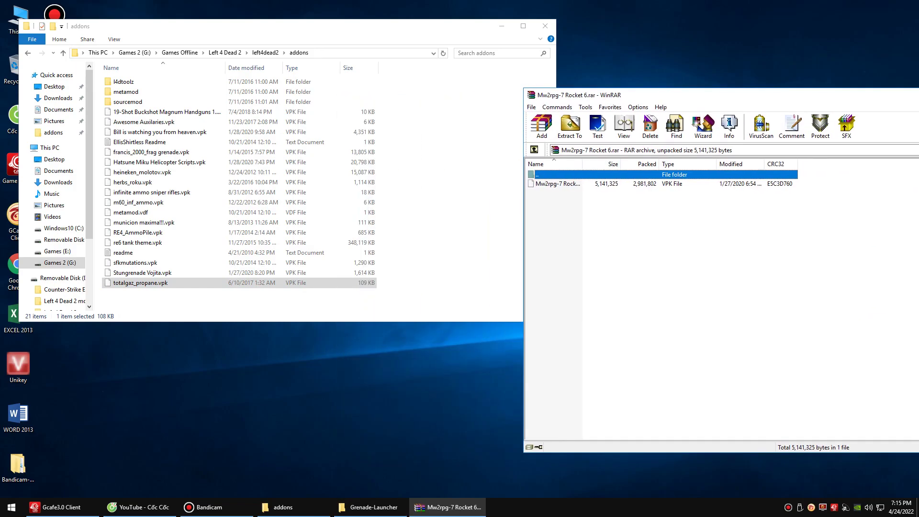
left_click(557, 184)
left_click_drag(557, 183, 445, 234)
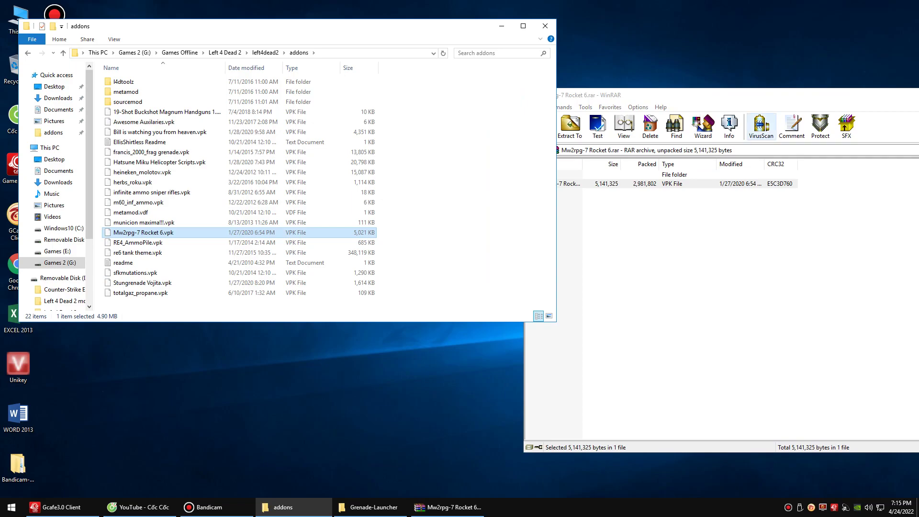
left_click_drag(770, 95, 668, 95)
left_click(894, 94)
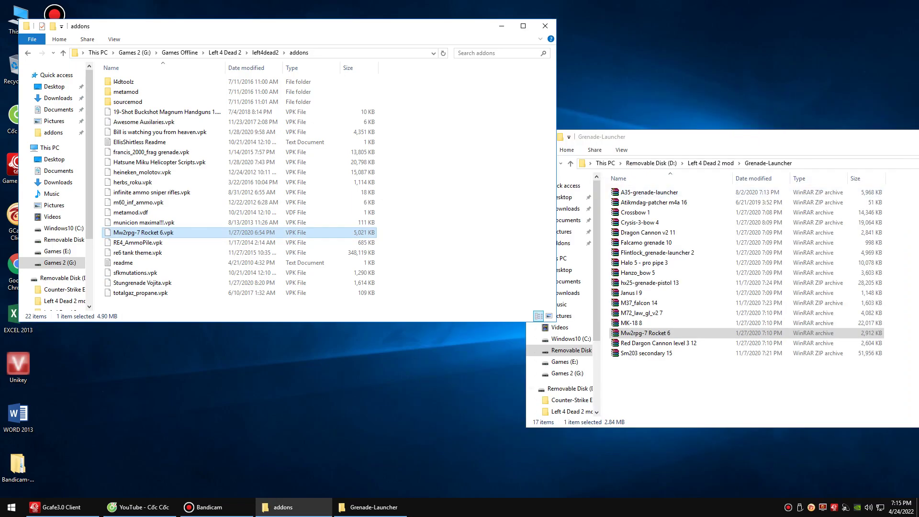
Extract M134 vulcan minigun 5.vpk from its archive in the Machine mod folder into the addons folder and close the archive.
left_click(694, 137)
left_click(535, 163)
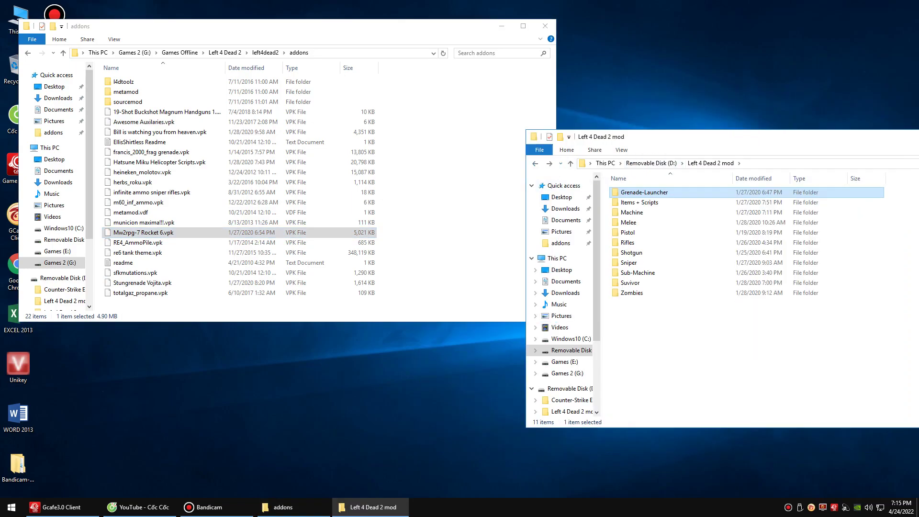
double_click(631, 212)
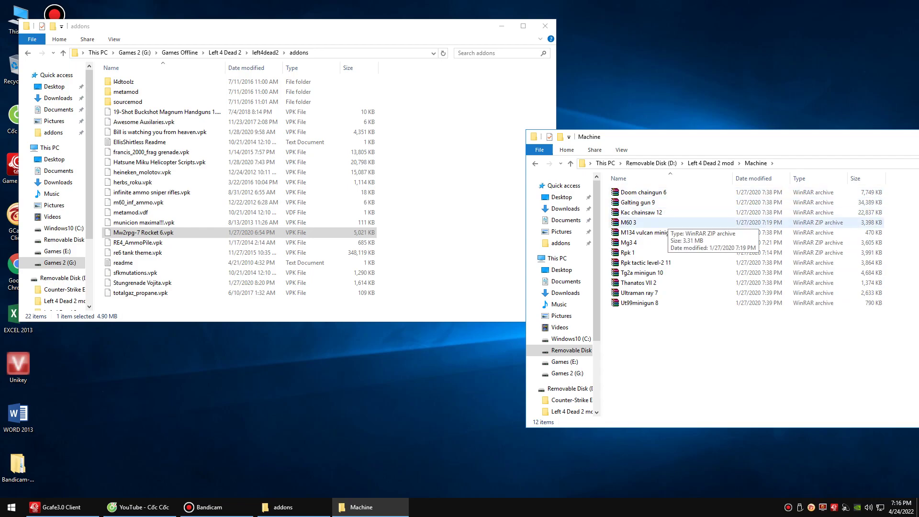
double_click(650, 233)
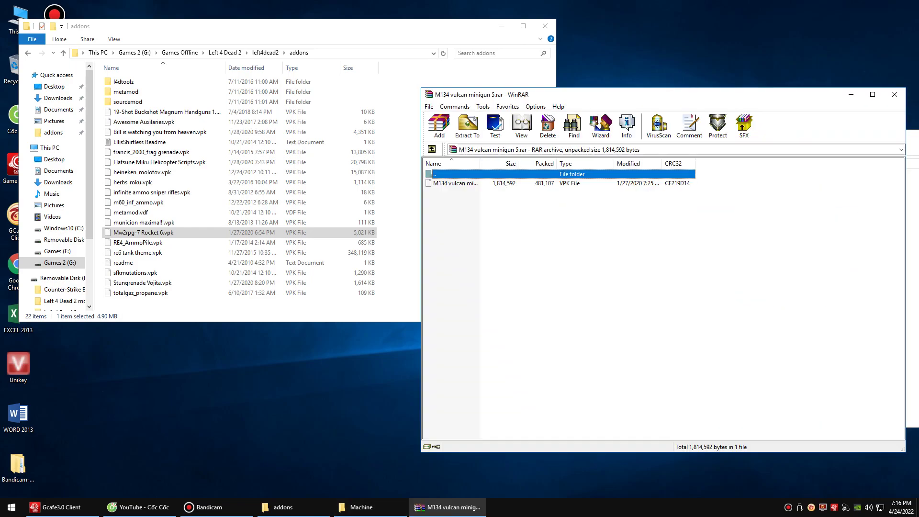
left_click(455, 184)
left_click_drag(456, 184, 392, 201)
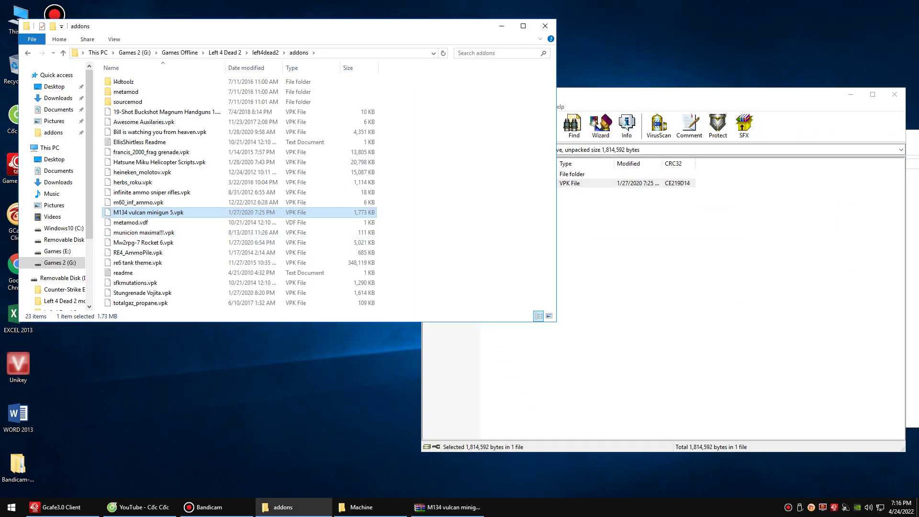
left_click_drag(769, 99, 694, 105)
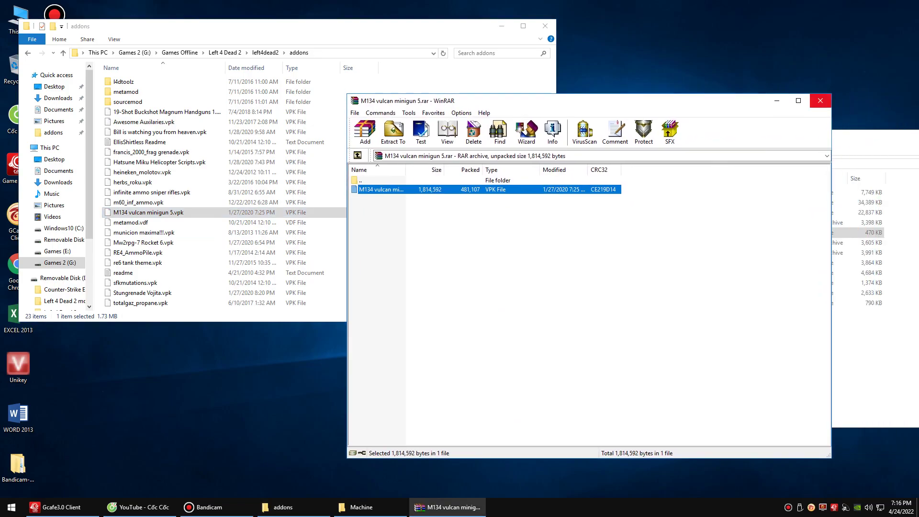
left_click(820, 100)
Extract Kf2 medic Knife 3.vpk from its archive in the Melee mod folder into the addons folder and close the archive.
left_click(718, 138)
left_click(536, 164)
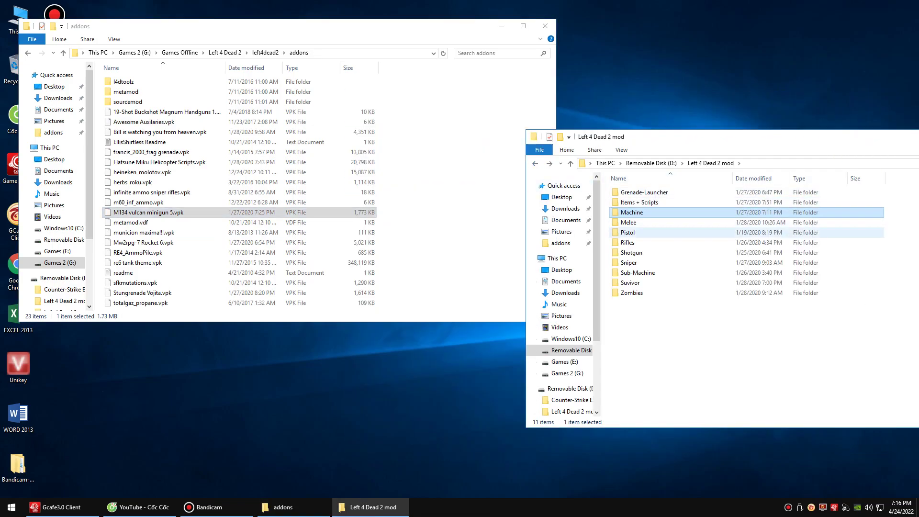
double_click(628, 222)
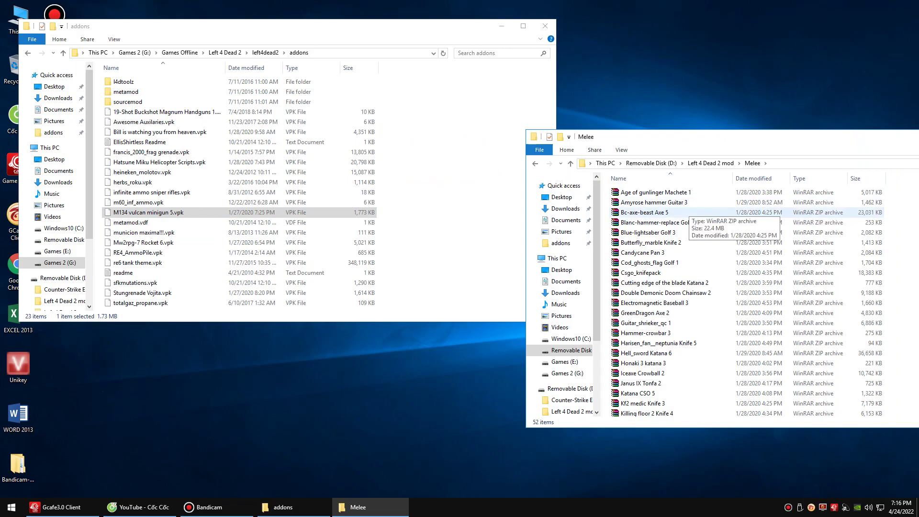
scroll(642, 260, "down", 1)
double_click(642, 351)
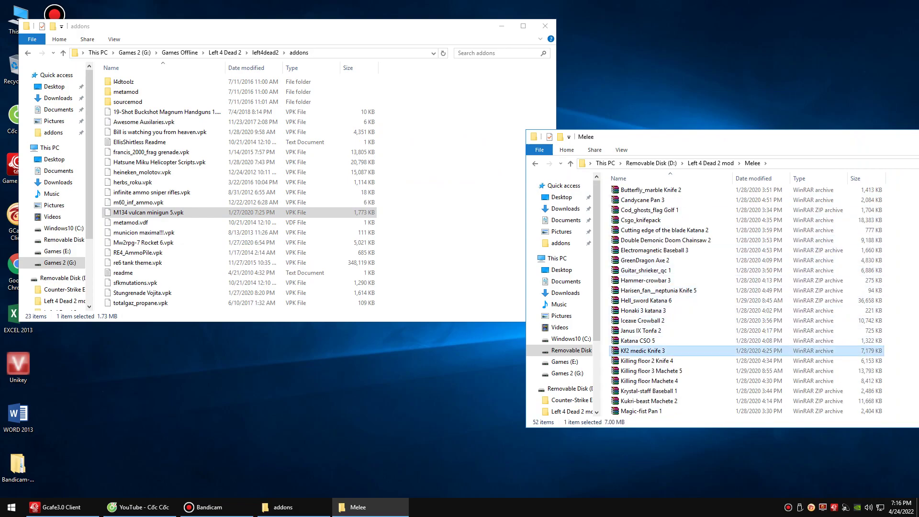
left_click_drag(495, 102, 629, 104)
left_click(515, 191)
left_click_drag(515, 191, 431, 201)
left_click_drag(713, 105, 523, 127)
left_click(765, 125)
Extract skyrim melee set.vpk from the Skyrim_melee_set archive in the Melee mod folder into the addons folder and close the archive.
left_click(764, 136)
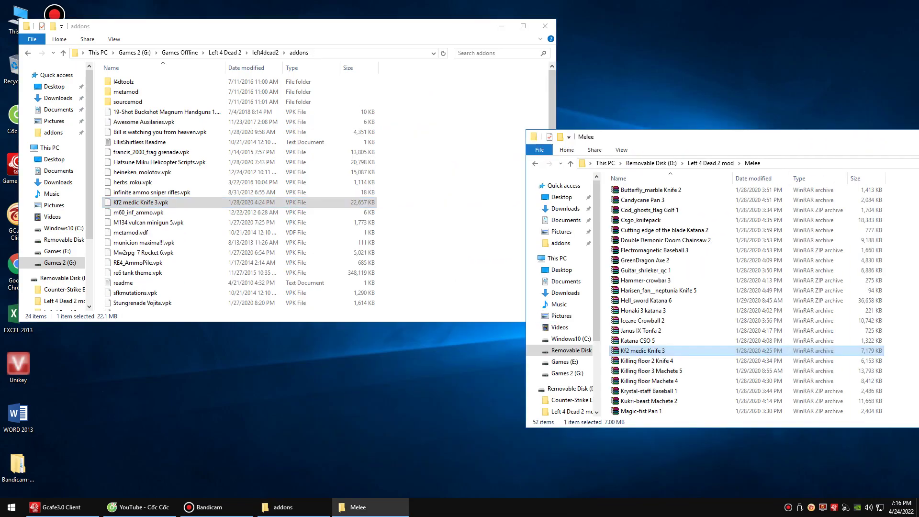
left_click_drag(765, 136, 747, 77)
scroll(703, 272, "down", 1)
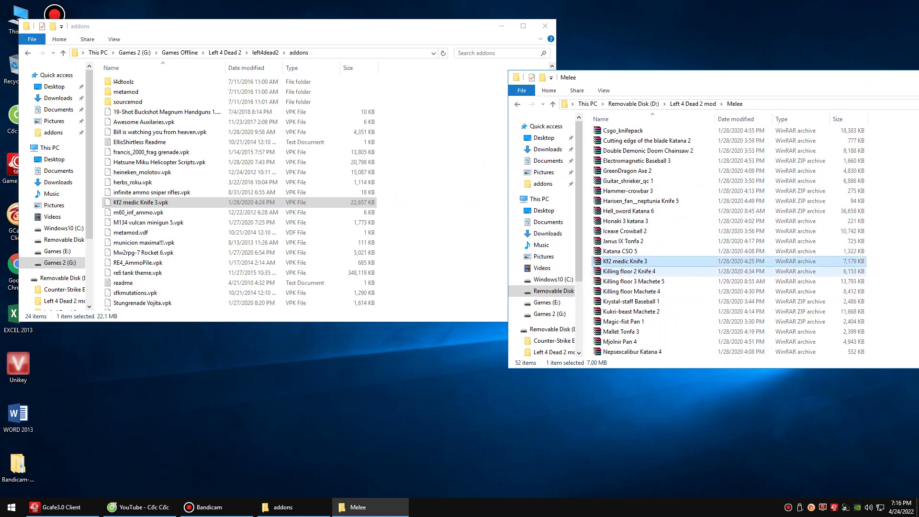
scroll(670, 271, "down", 3)
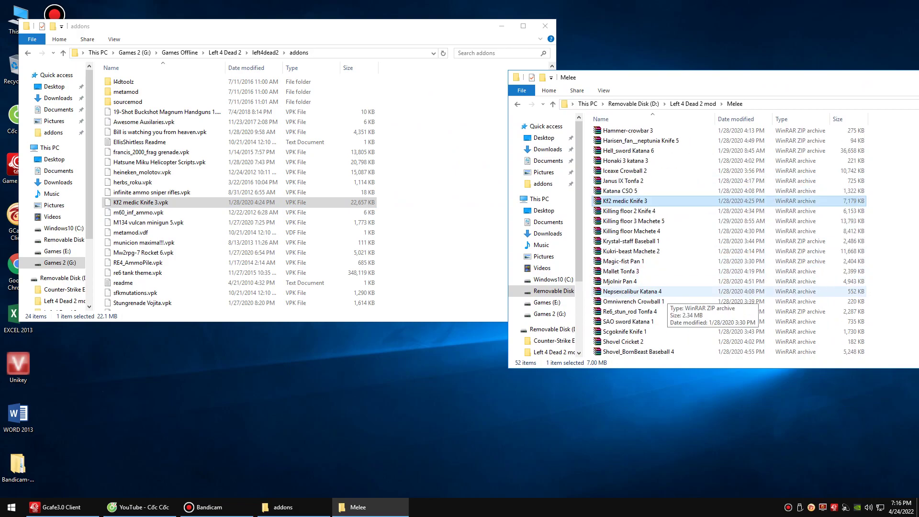
scroll(670, 277, "down", 2)
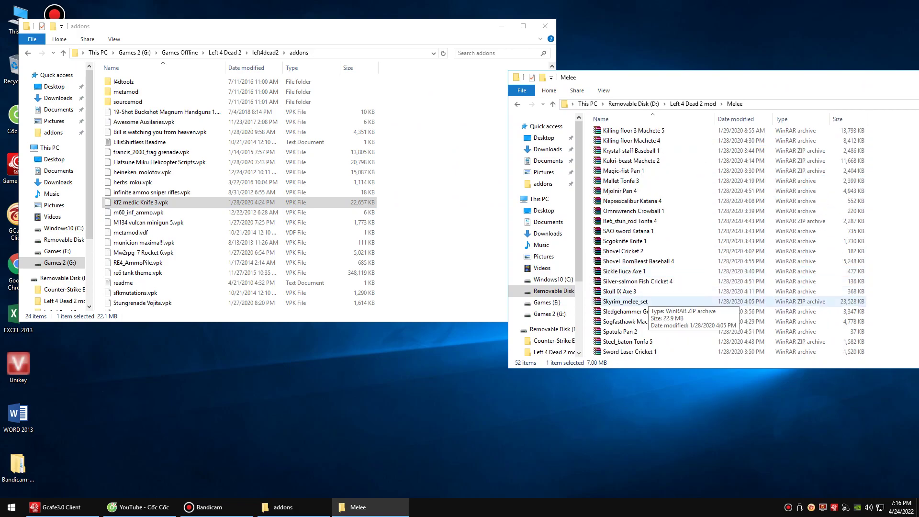
scroll(671, 281, "down", 1)
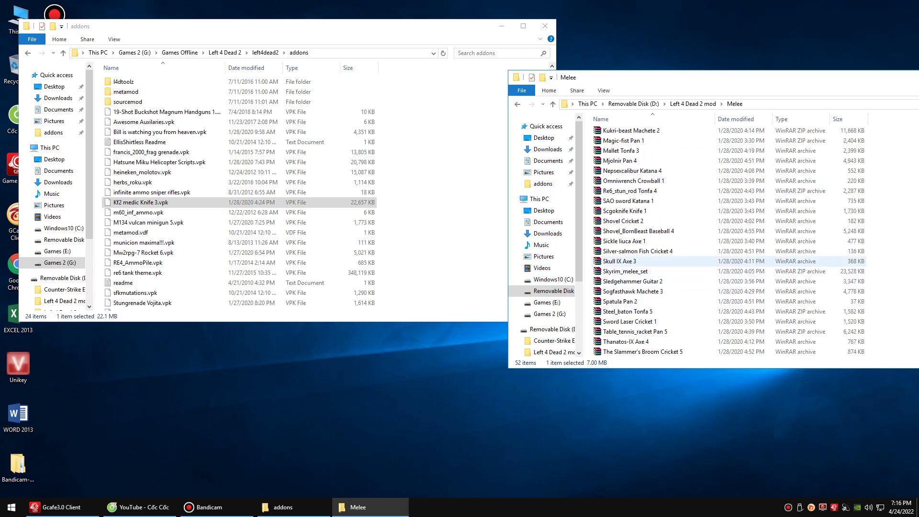
double_click(625, 271)
left_click_drag(575, 125, 752, 105)
left_click(502, 202)
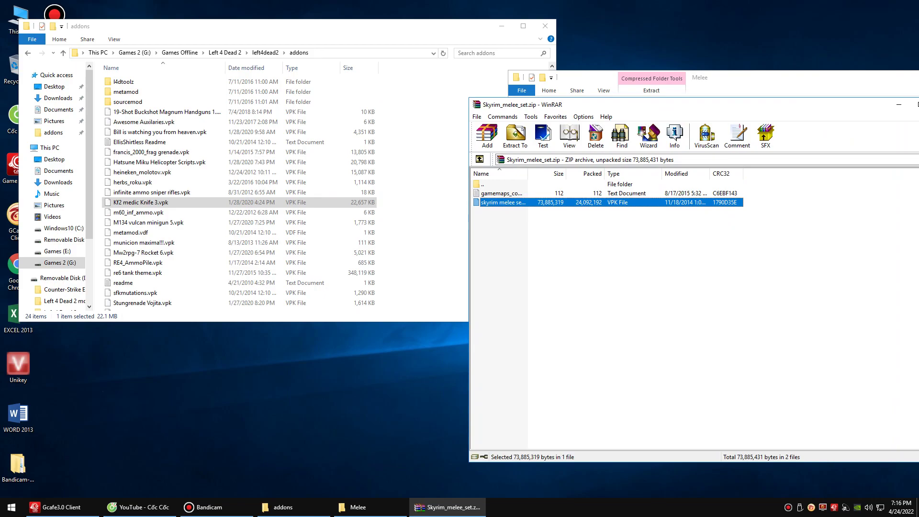
left_click_drag(503, 202, 431, 203)
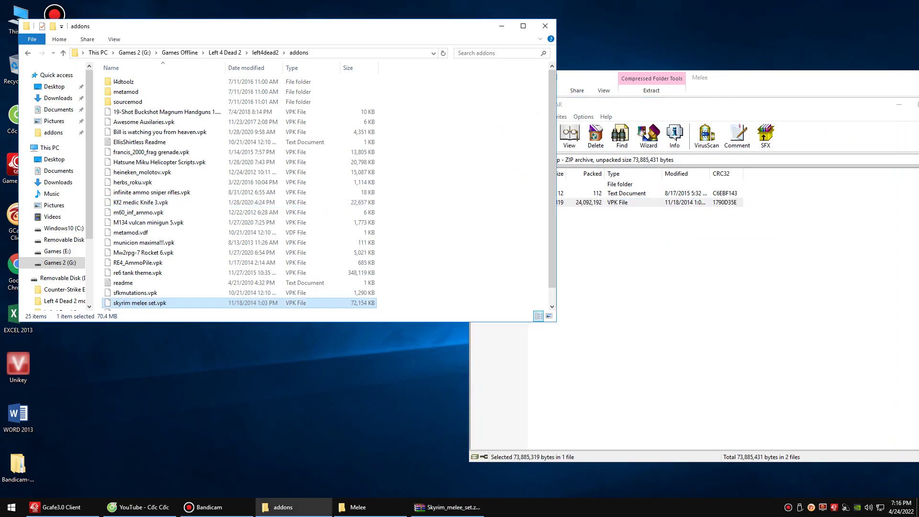
left_click_drag(718, 104, 588, 107)
left_click(812, 106)
Extract the blue lightsaber golf club VPK from the Blue-lightsaber Golf 3 archive into the addons folder and close the archive.
scroll(730, 211, "up", 10)
double_click(630, 173)
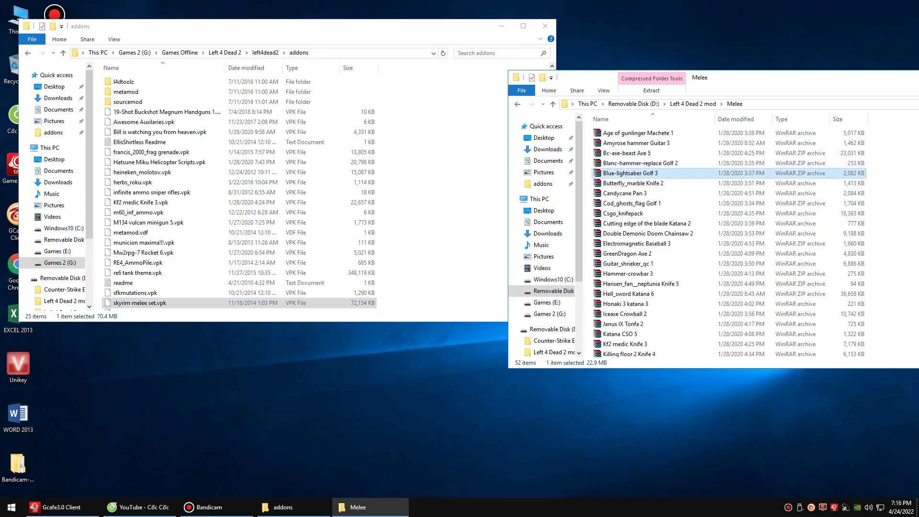
left_click_drag(515, 108, 662, 105)
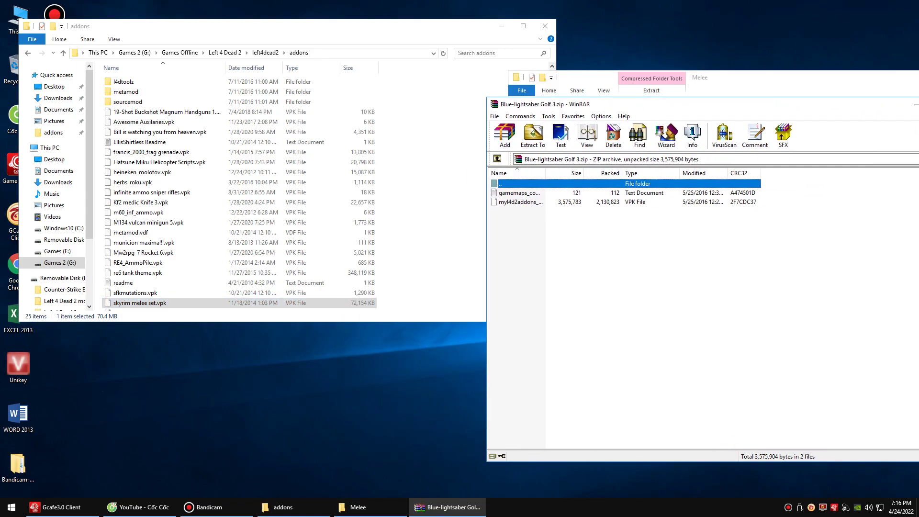
left_click(557, 202)
left_click_drag(522, 202, 431, 202)
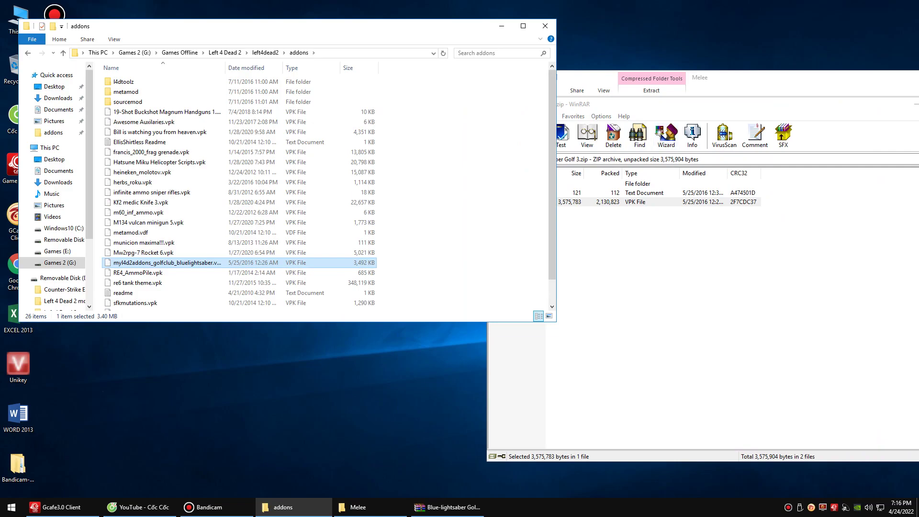
left_click_drag(670, 104, 478, 113)
left_click(768, 113)
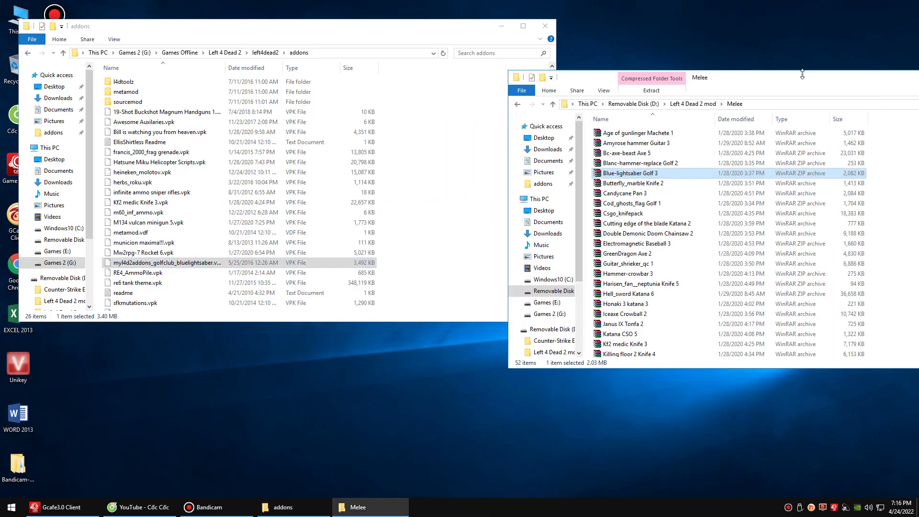
Extract nightstalker_berettas.vpk from the Nightstalker_berettas Dual pistol 1 archive in the Pistol mod folder into the addons folder and close the archive.
scroll(729, 242, "down", 4)
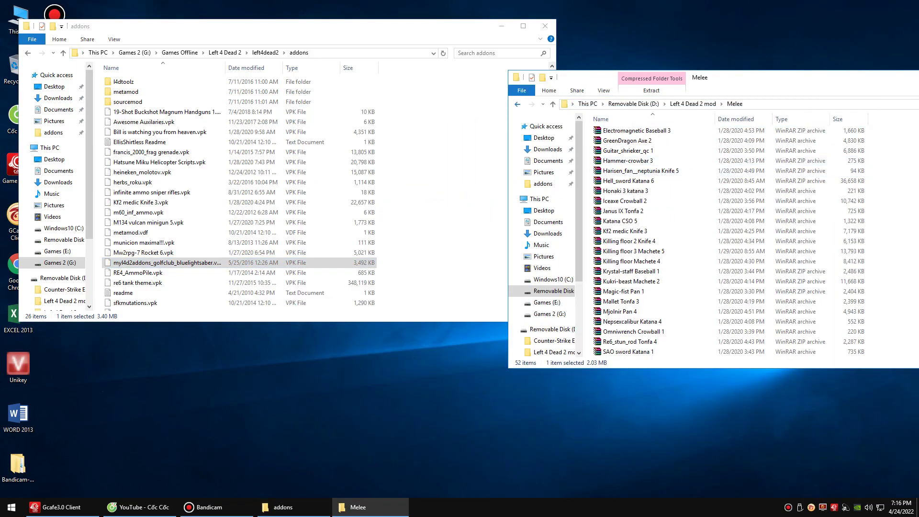
left_click(517, 104)
double_click(670, 173)
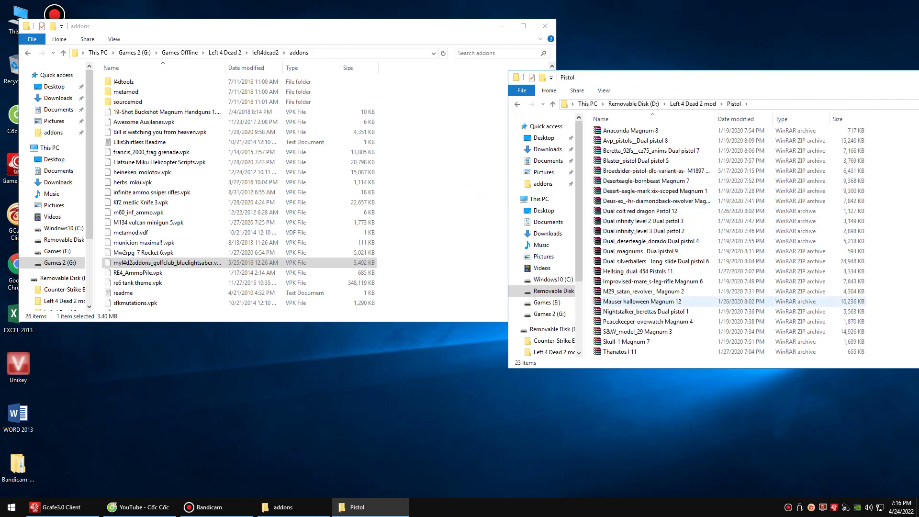
right_click(685, 312)
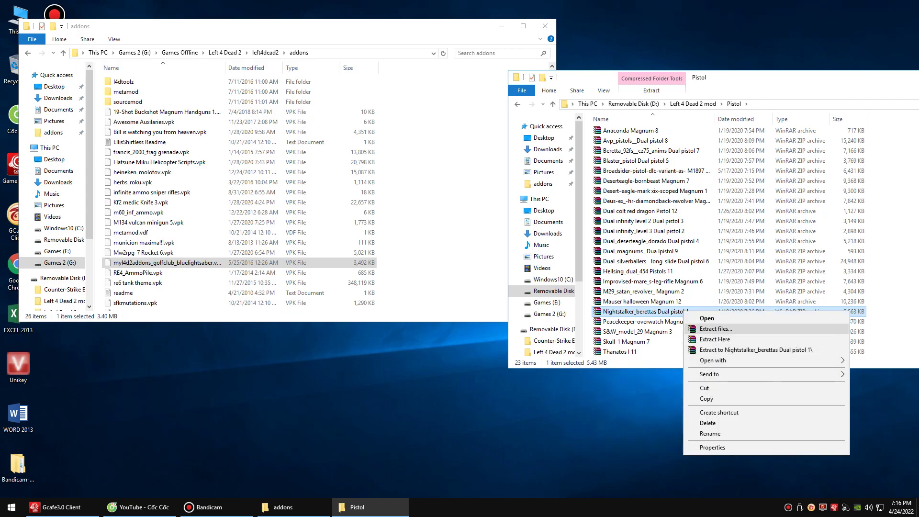
left_click(671, 312)
key("Return")
key("Return")
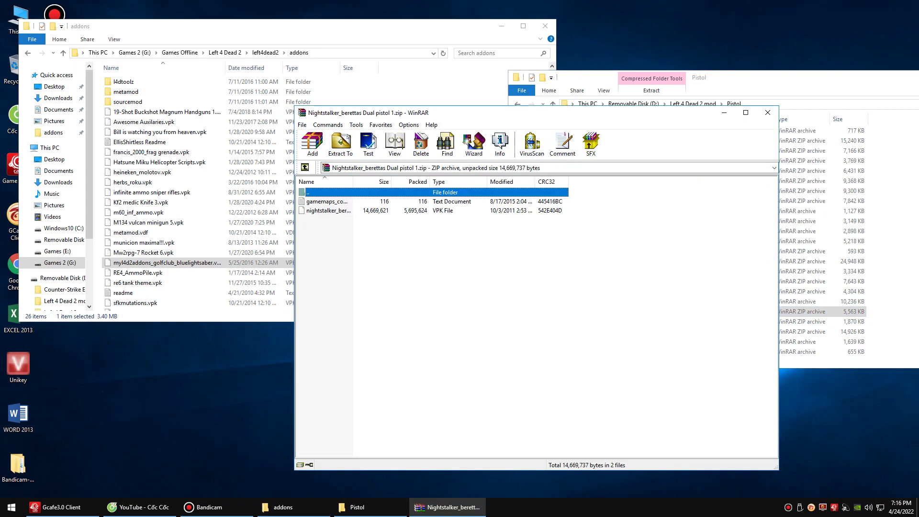
left_click_drag(497, 114, 719, 89)
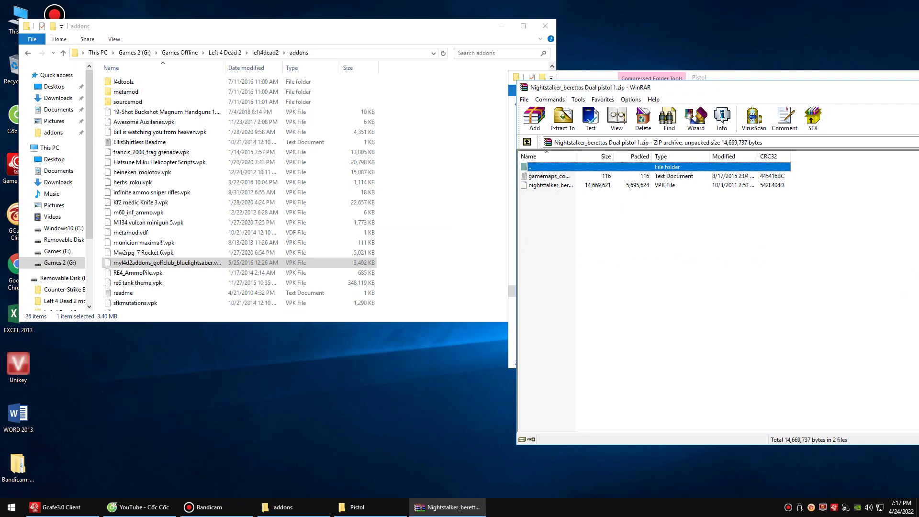
left_click_drag(550, 185, 441, 211)
left_click_drag(730, 90, 565, 114)
left_click(826, 110)
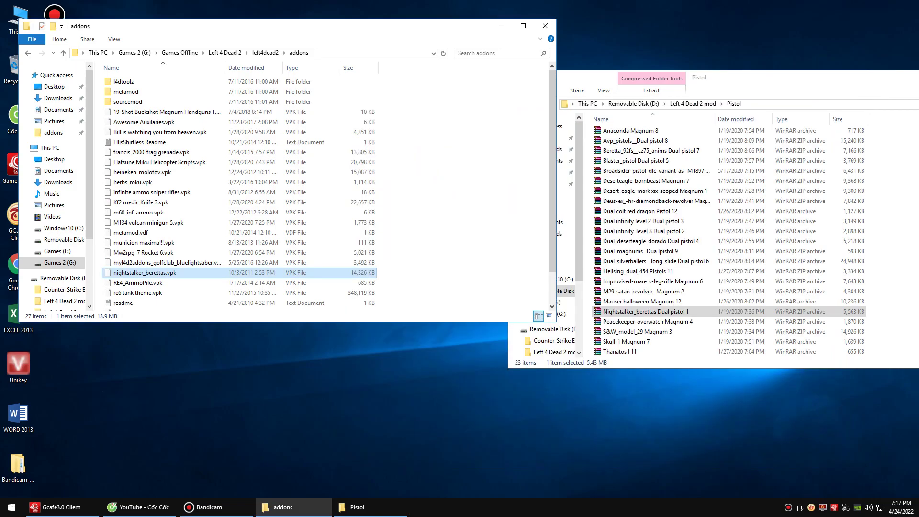
Extract m29 satan.vpk from the M29_satan_revolver_ Magnum 2 archive into the addons folder and close the archive.
left_click(765, 81)
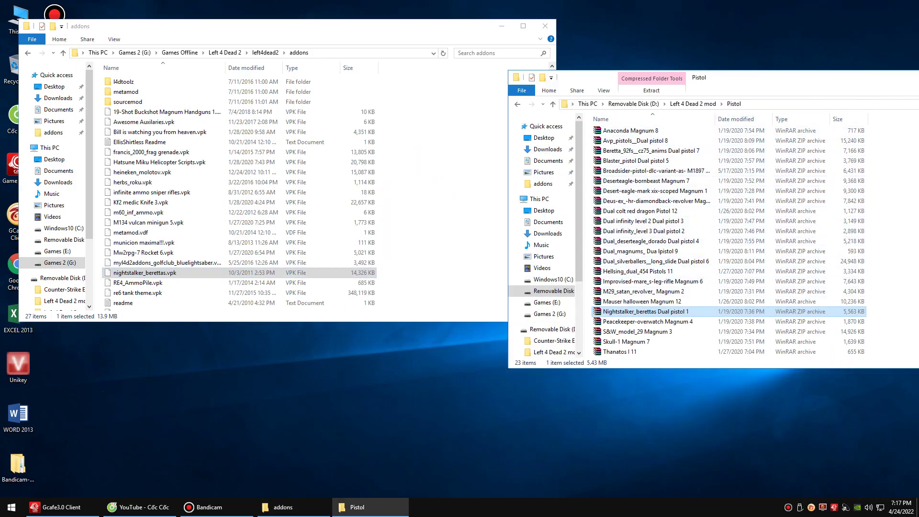
double_click(644, 291)
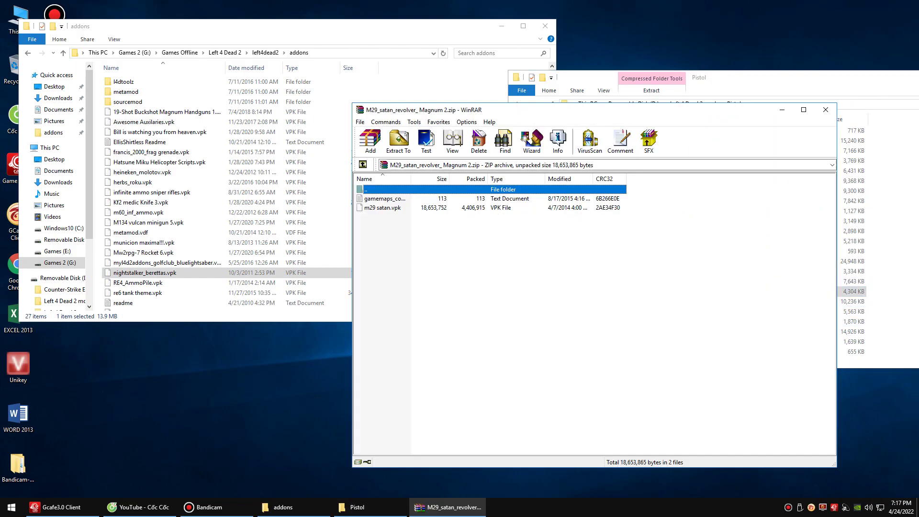
left_click_drag(605, 110, 728, 108)
left_click_drag(505, 207, 424, 211)
left_click_drag(653, 111, 552, 107)
left_click(846, 105)
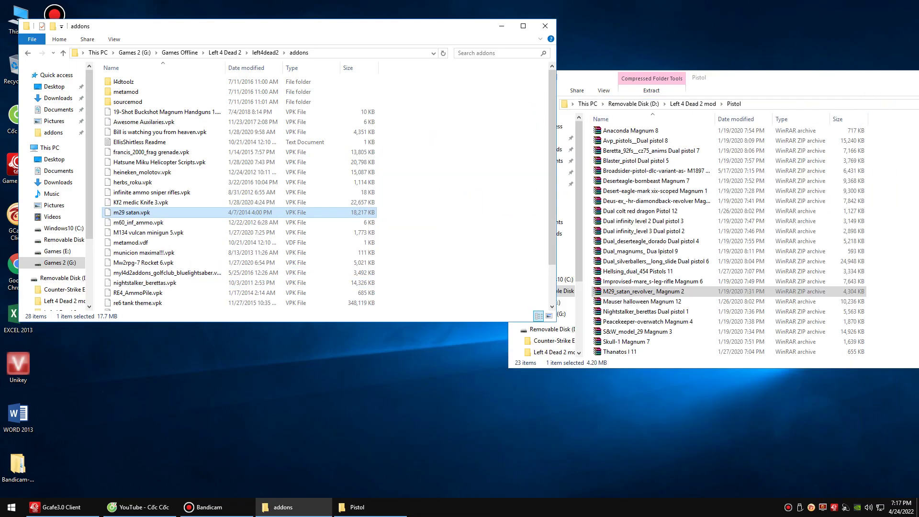
Open the Rifles mod folder and look through its AK47, M4A1 and Scar archives for a rifle mod.
left_click(785, 78)
left_click(517, 104)
double_click(642, 183)
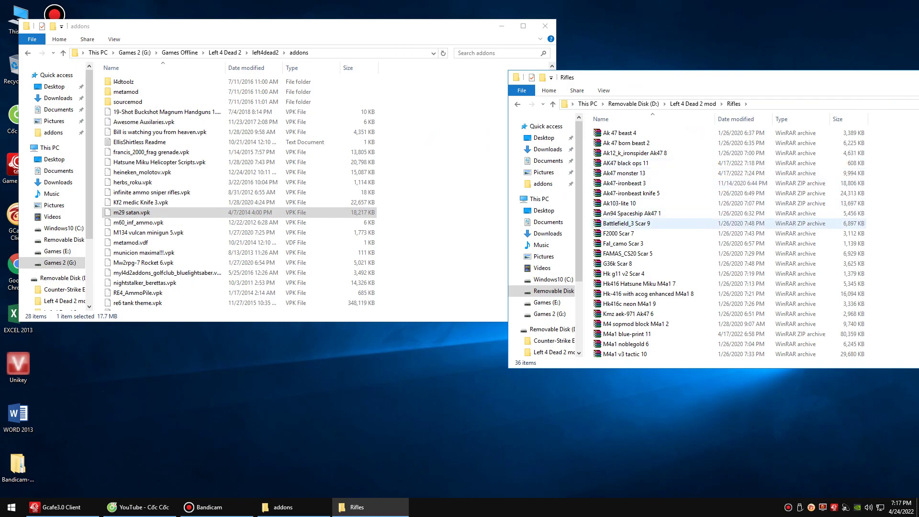
scroll(694, 241, "down", 2)
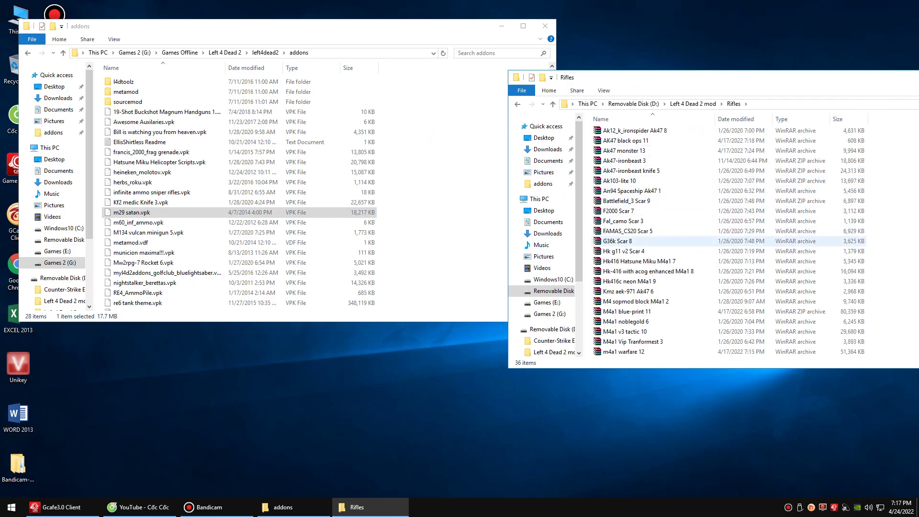
scroll(694, 240, "down", 2)
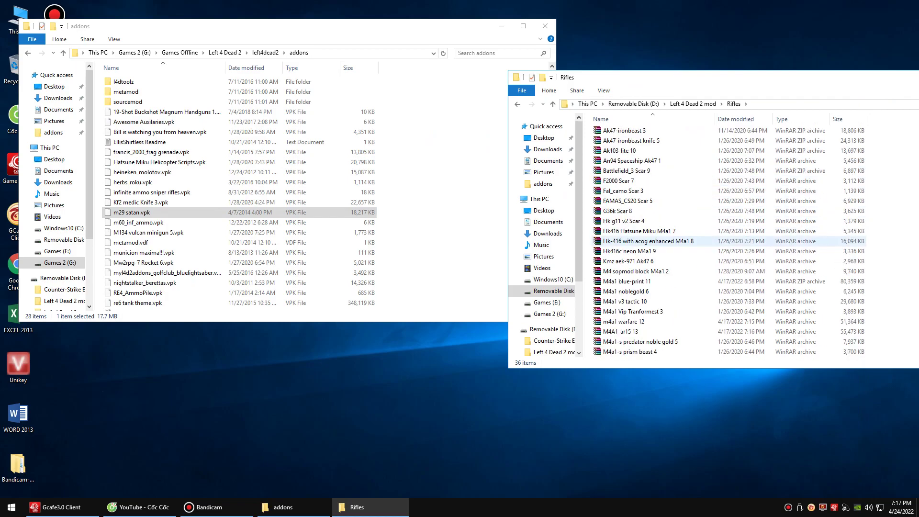
scroll(694, 240, "down", 1)
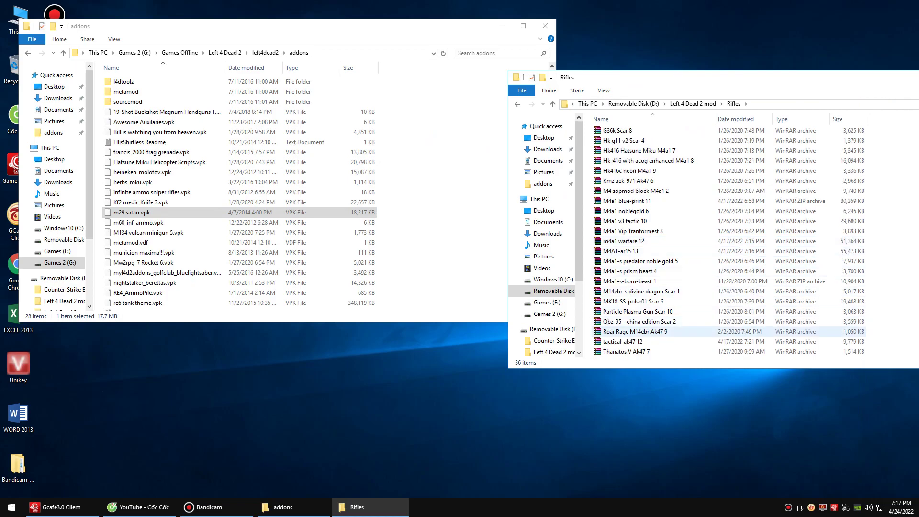
scroll(675, 341, "up", 4)
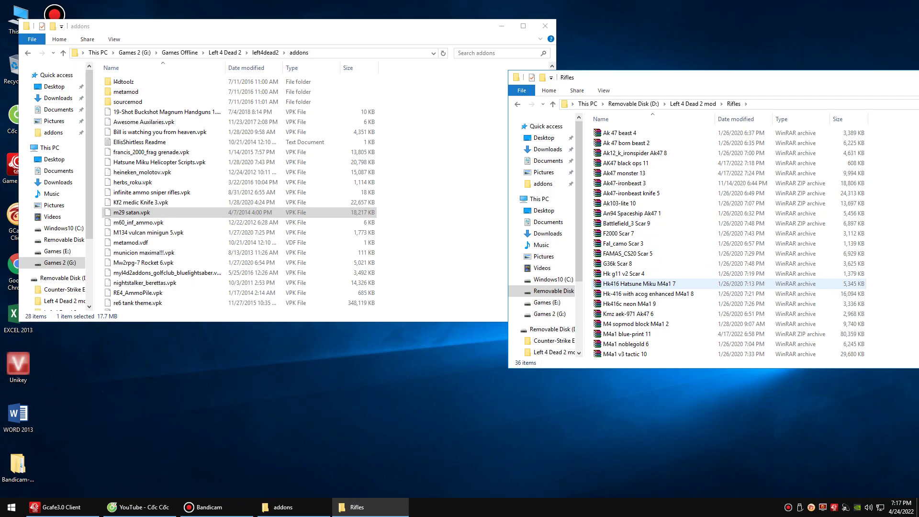
scroll(695, 261, "down", 2)
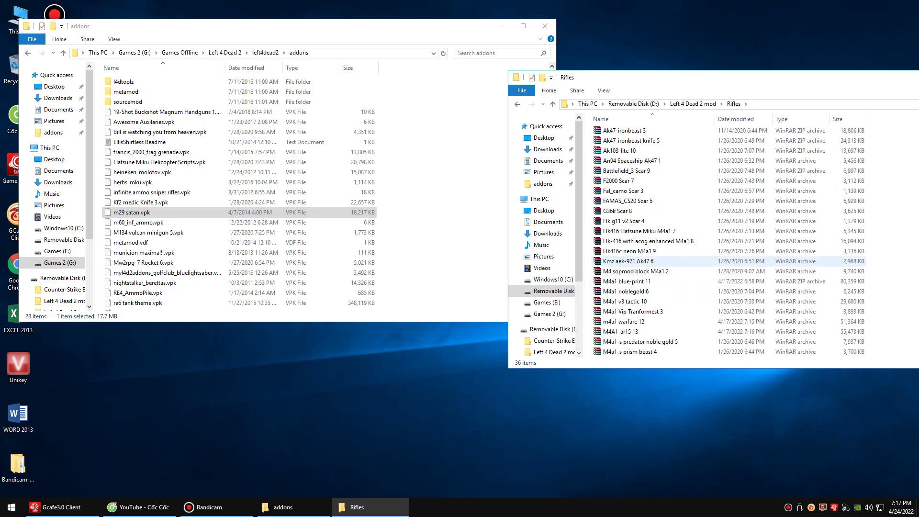
scroll(694, 240, "down", 1)
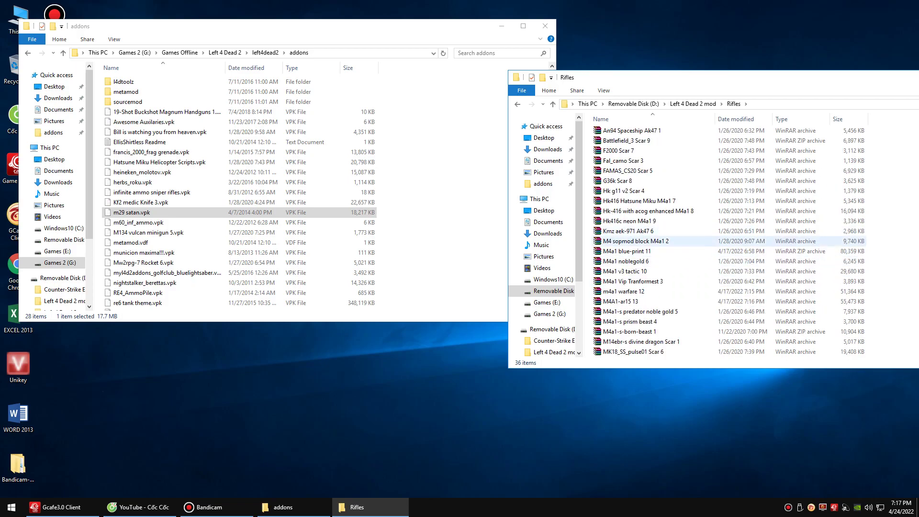
scroll(694, 240, "down", 1)
scroll(694, 241, "up", 1)
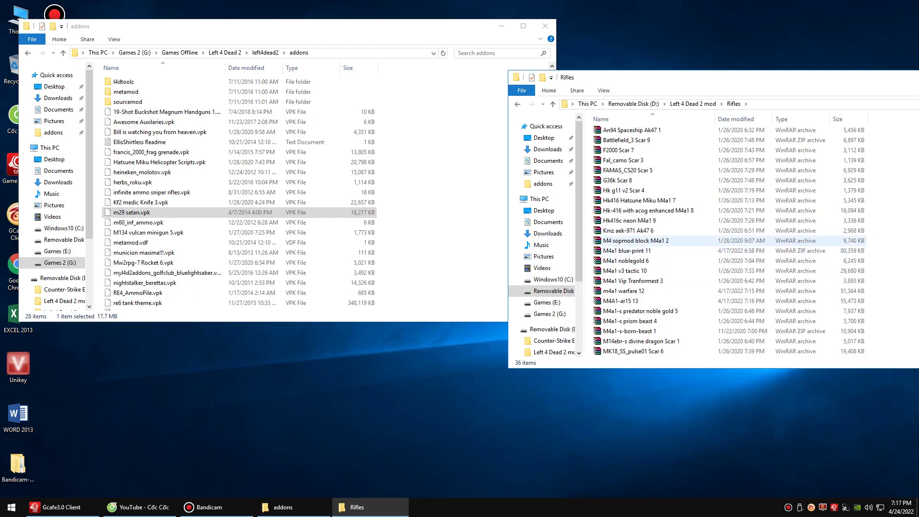
left_click(627, 251)
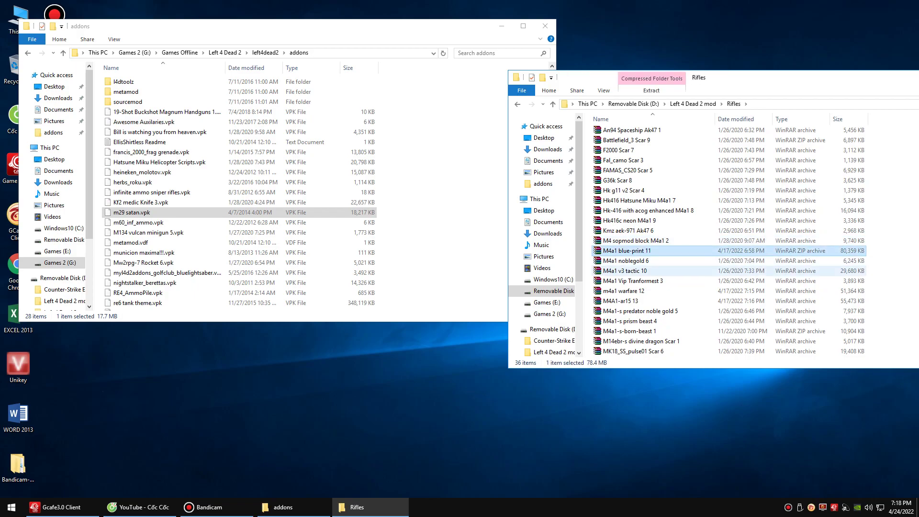
scroll(627, 271, "down", 1)
scroll(632, 271, "down", 1)
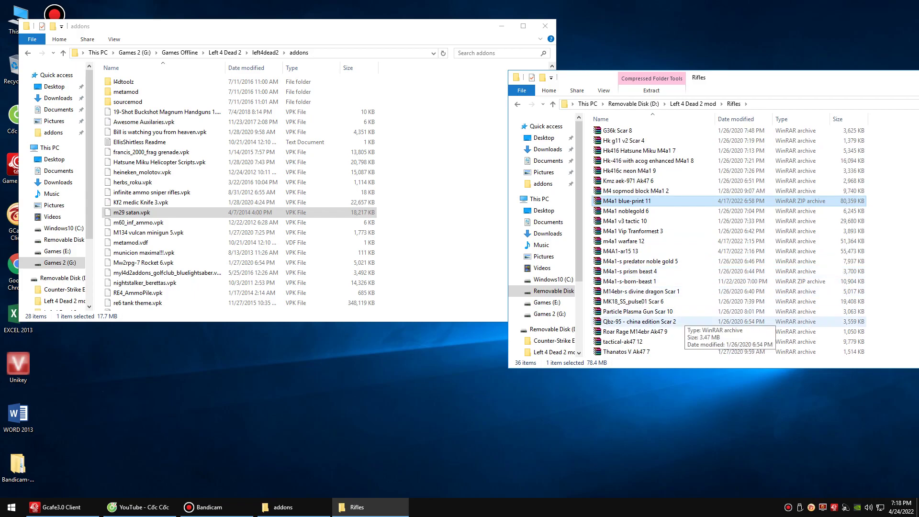
Extract tactical-ak47 12.vpk from its archive in the Rifles mod folder into the addons folder and close the archive.
double_click(623, 342)
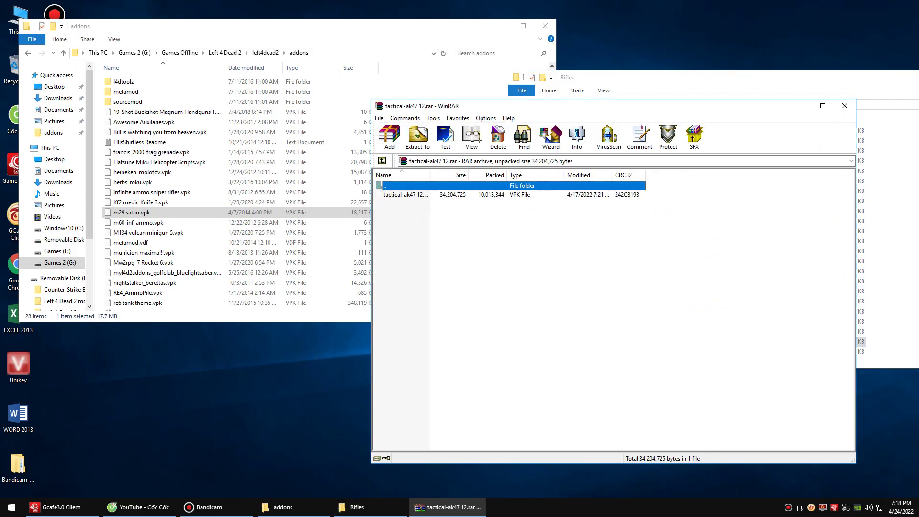
left_click_drag(657, 107, 794, 88)
left_click(542, 175)
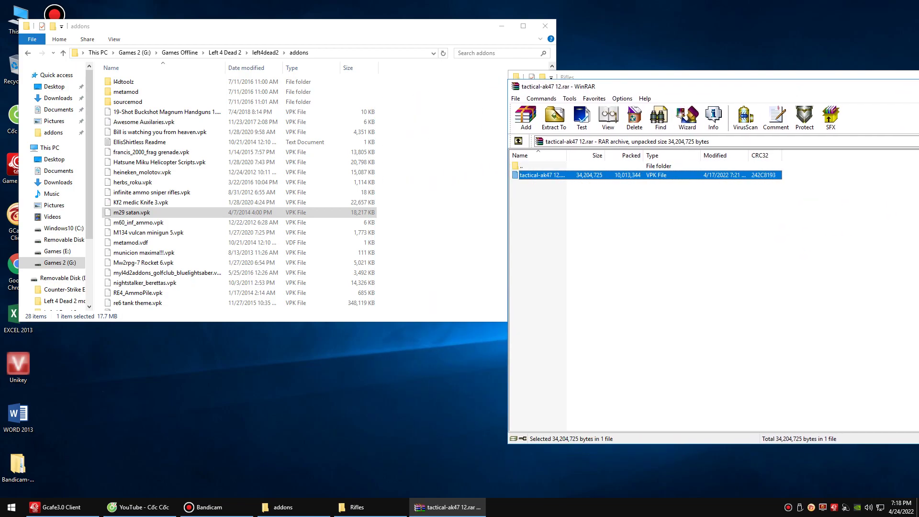
left_click_drag(542, 175, 158, 212)
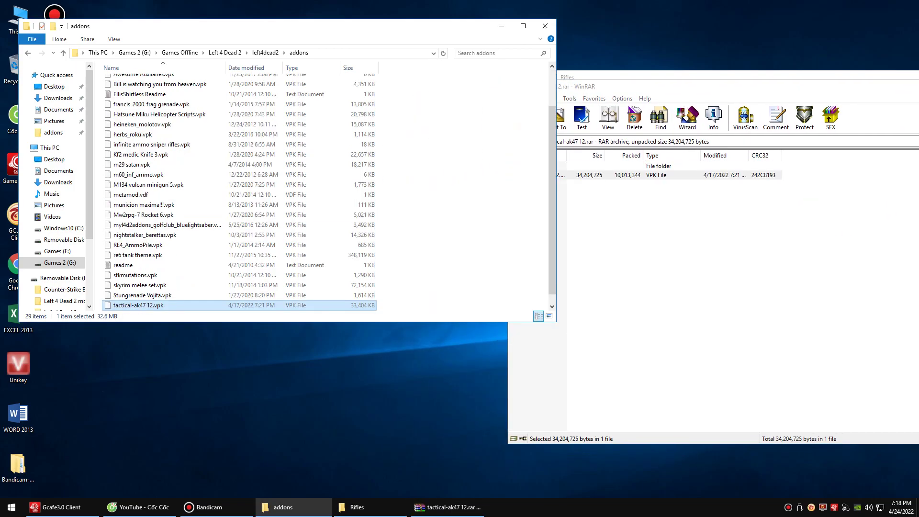
left_click_drag(705, 89, 433, 129)
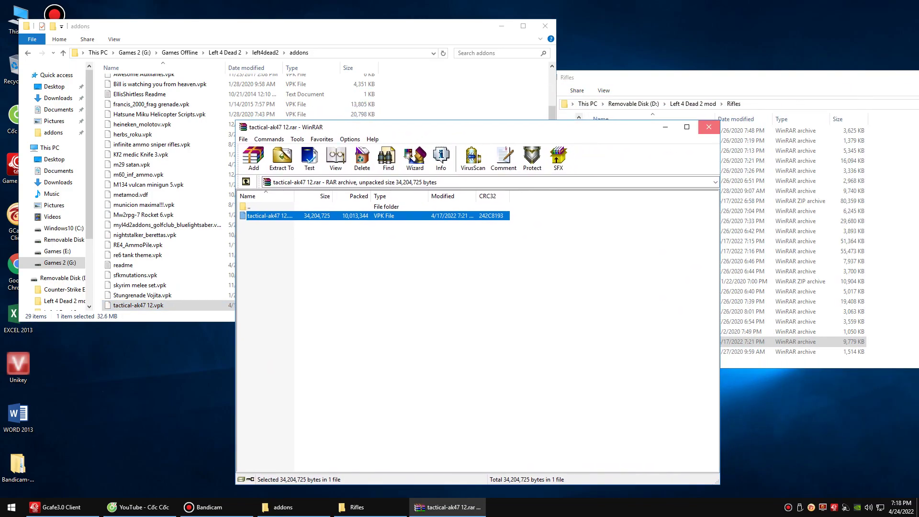
left_click(709, 127)
Look through the archives in the Rifles folder and check the contents of the M4a1 v3 tactic 10 archive.
left_click(707, 79)
scroll(704, 291, "up", 3)
scroll(701, 290, "down", 3)
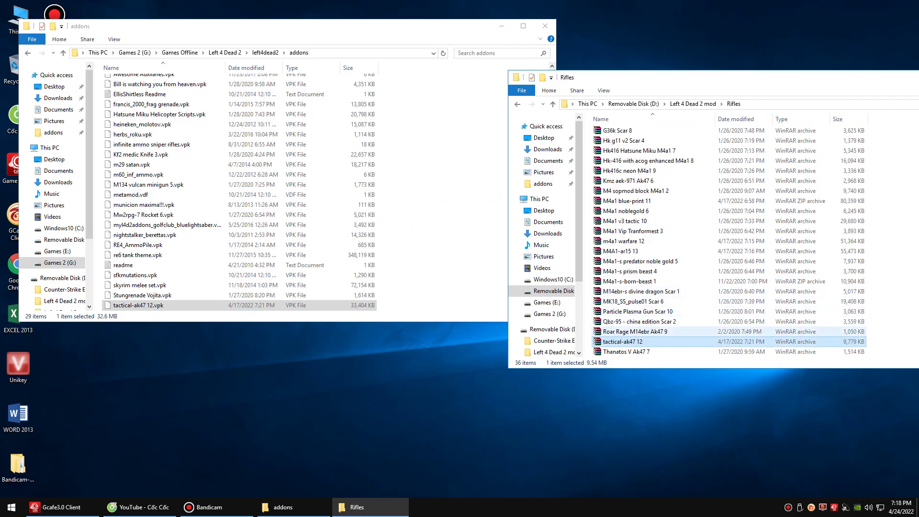
scroll(701, 311, "up", 2)
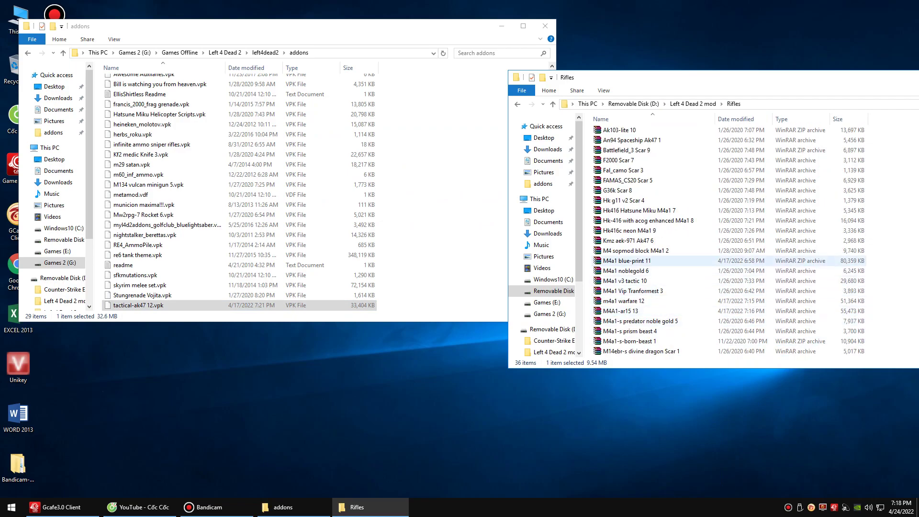
scroll(701, 258, "up", 1)
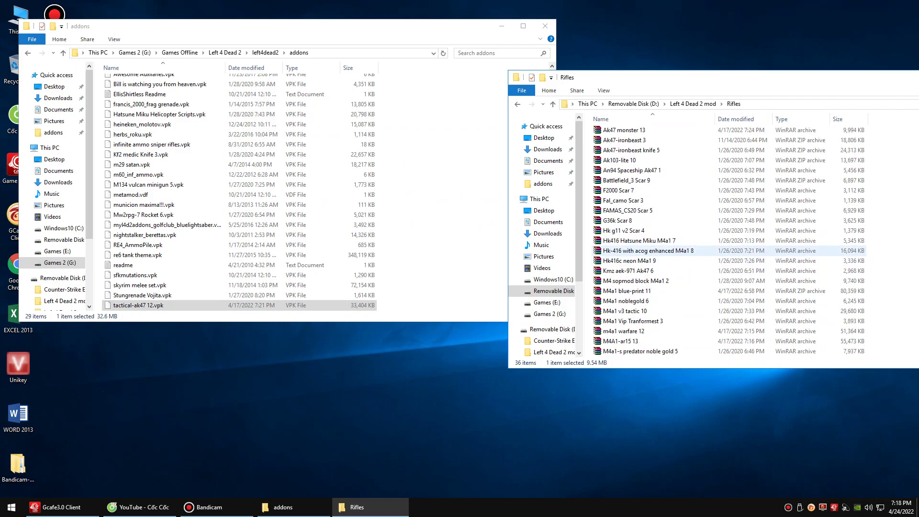
scroll(702, 252, "up", 2)
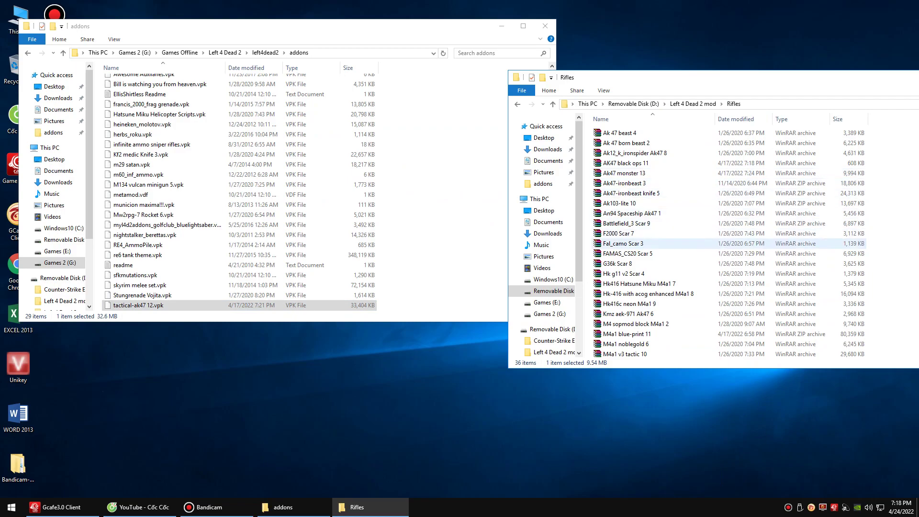
scroll(671, 254, "down", 1)
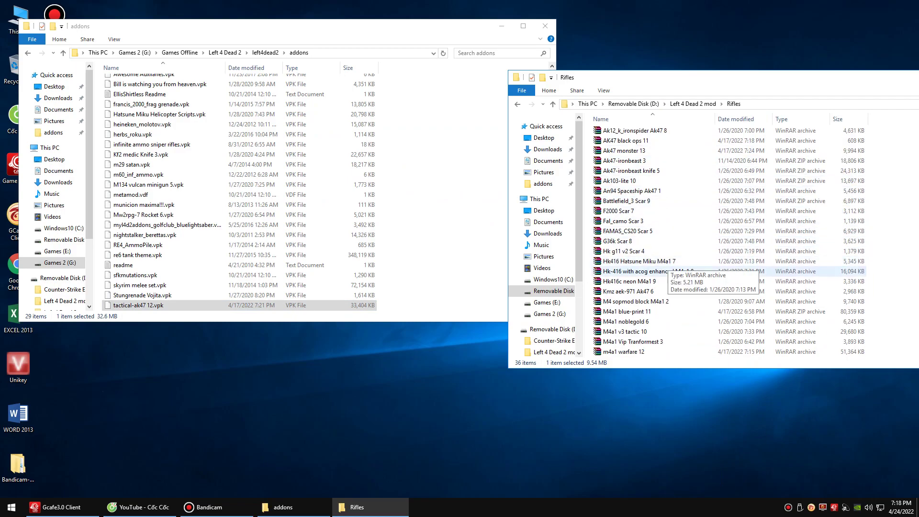
scroll(665, 271, "down", 1)
scroll(670, 301, "down", 1)
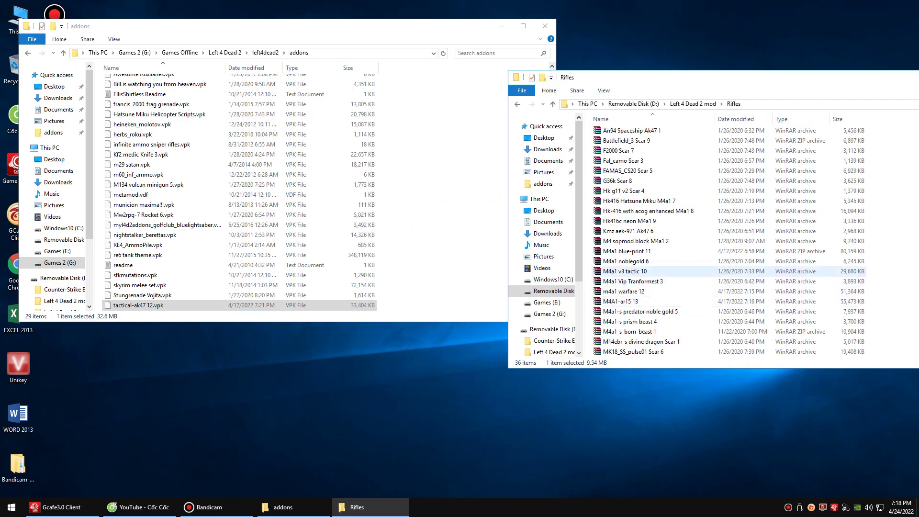
double_click(625, 270)
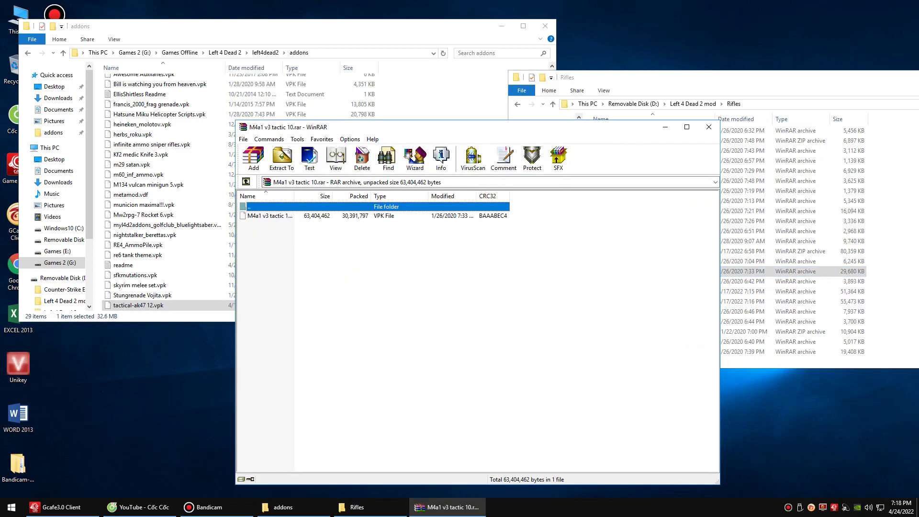
left_click_drag(335, 127, 395, 111)
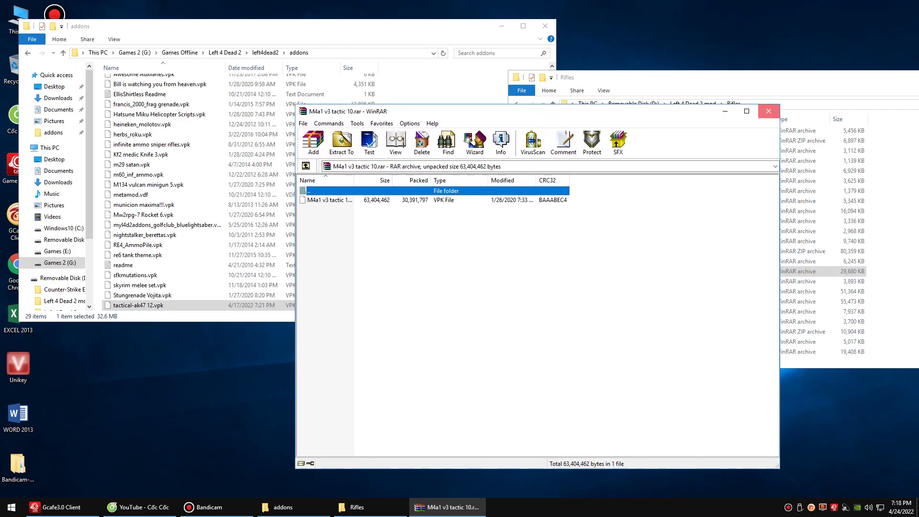
left_click(768, 111)
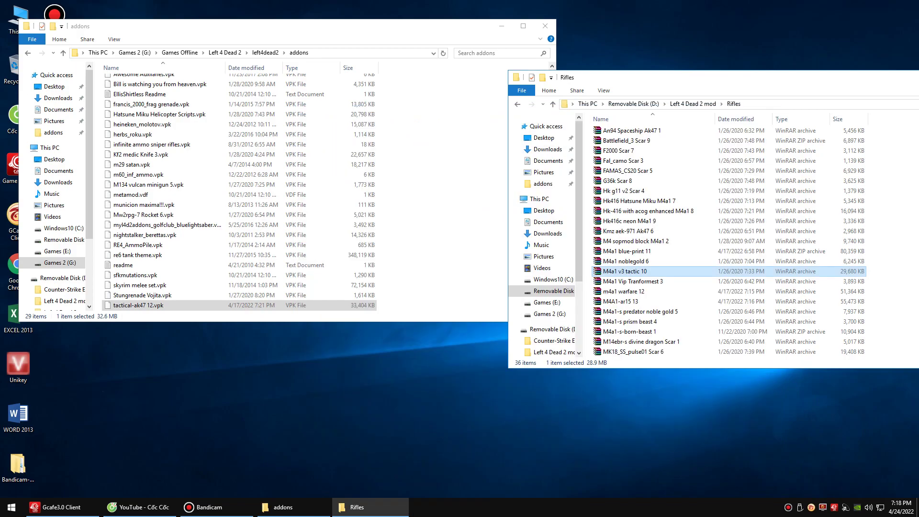
Extract M4A1-ar15 13.vpk from its archive in the Rifles folder into the addons folder and close the archive.
scroll(670, 231, "down", 1)
scroll(671, 291, "down", 1)
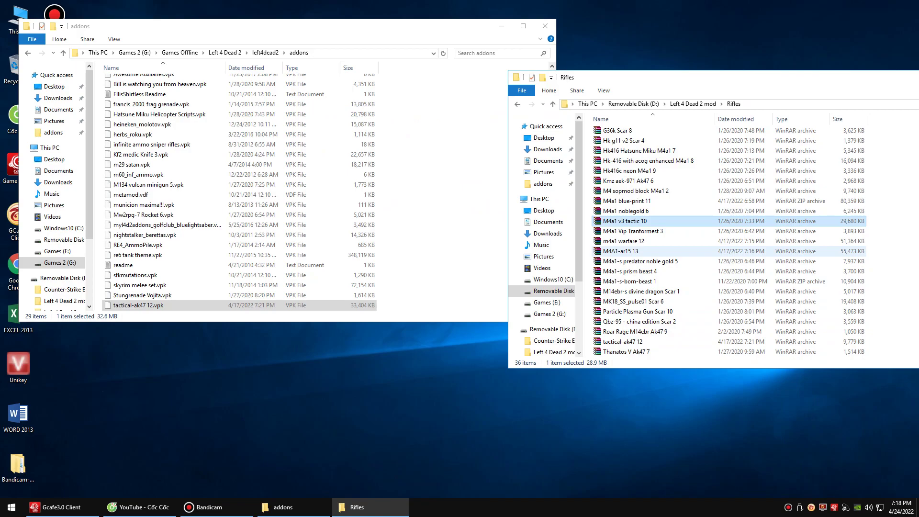
double_click(663, 251)
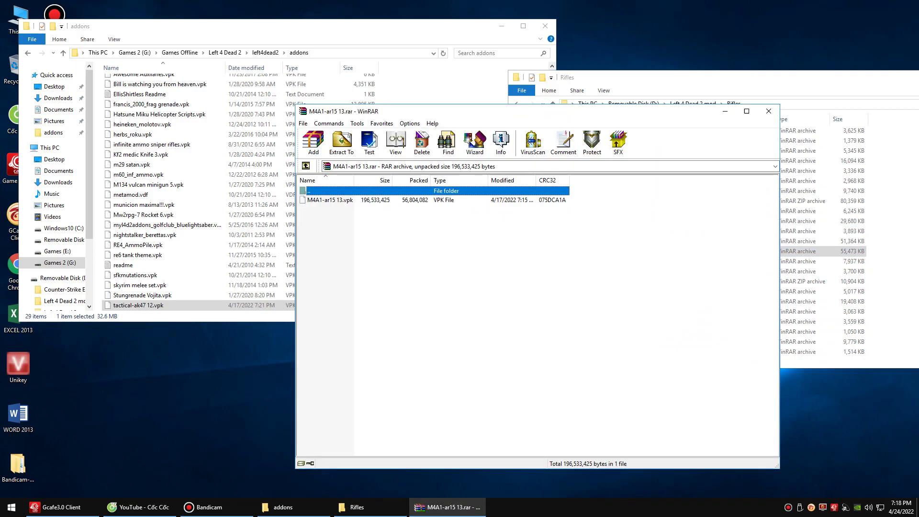
left_click_drag(453, 113, 667, 107)
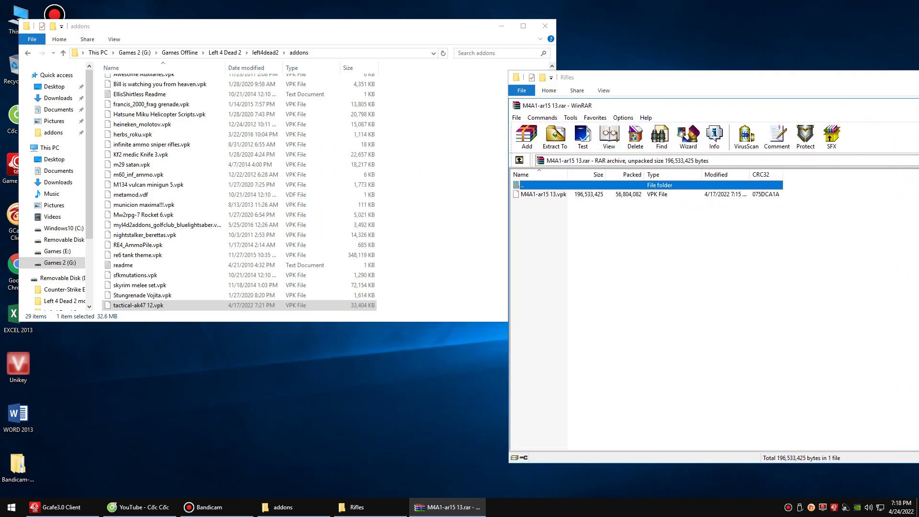
left_click(545, 195)
left_click_drag(546, 195, 431, 201)
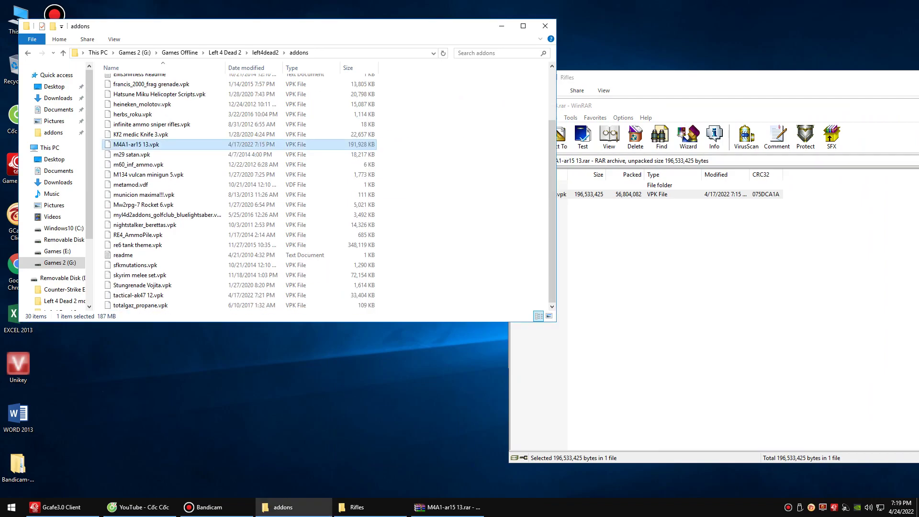
left_click_drag(833, 108, 647, 120)
left_click(799, 116)
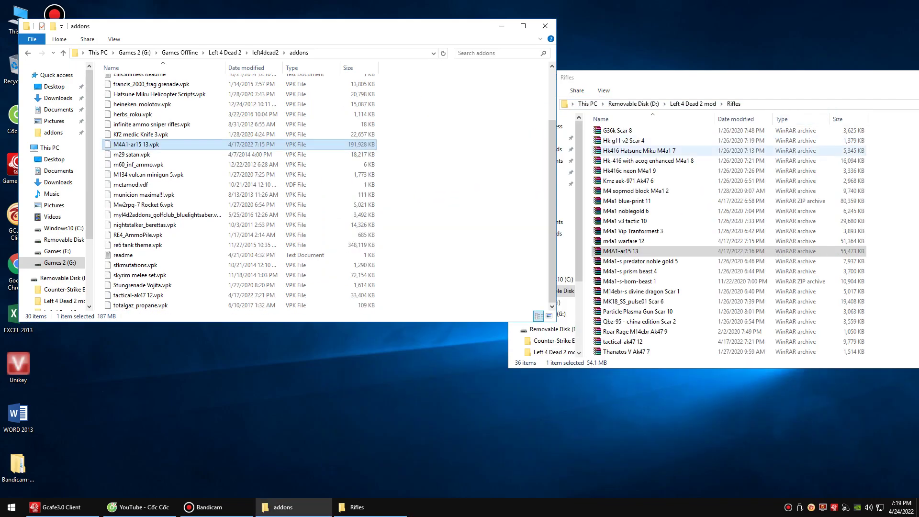
Extract bf3_scar-l_unkn0wn_animation.vpk from the Battlefield_3 Scar 9 archive into the addons folder and close the archive.
scroll(785, 191, "up", 4)
scroll(719, 191, "up", 2)
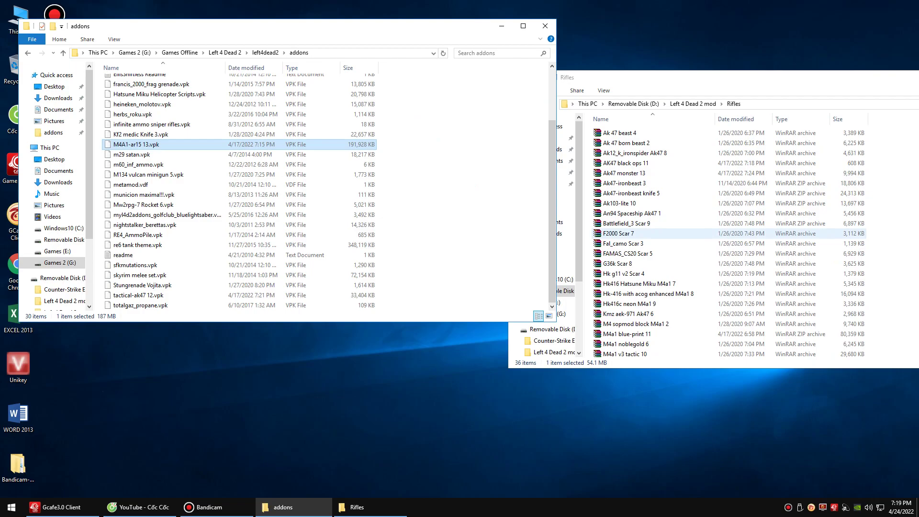
double_click(627, 223)
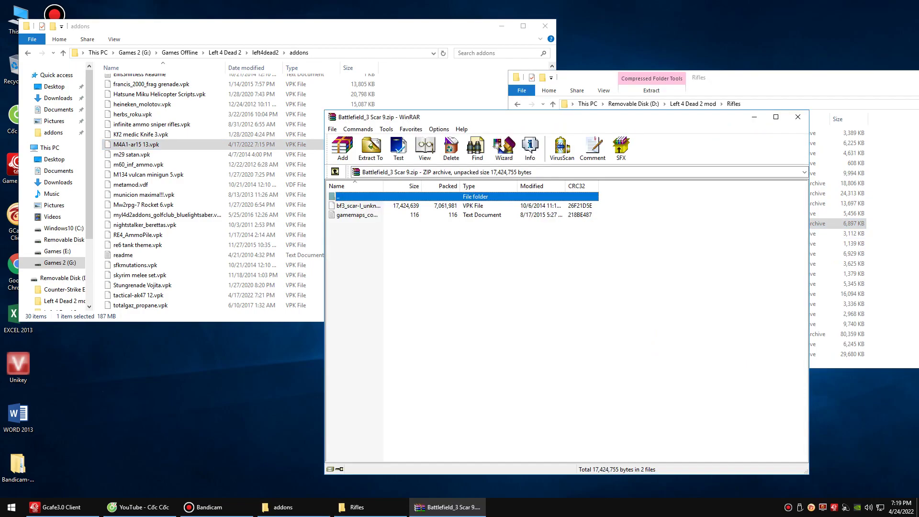
left_click_drag(581, 118, 786, 119)
left_click(563, 206)
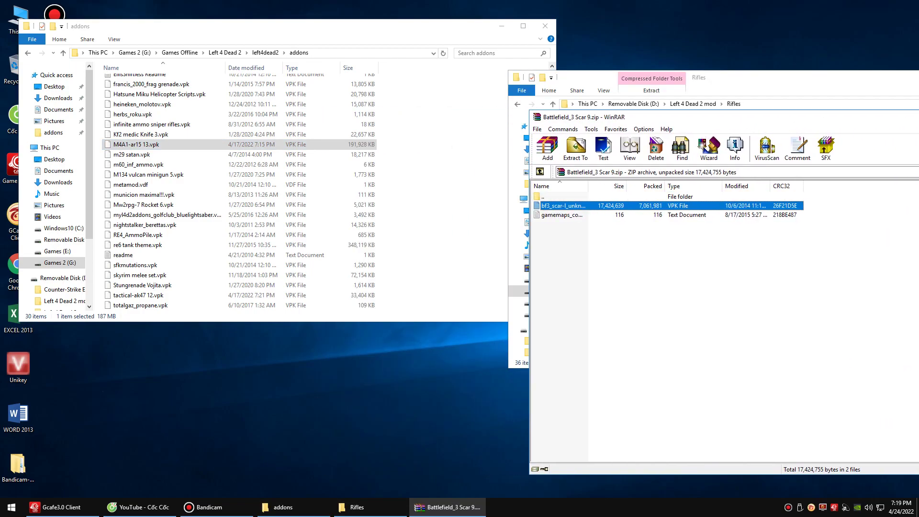
left_click_drag(563, 206, 440, 192)
left_click(670, 118)
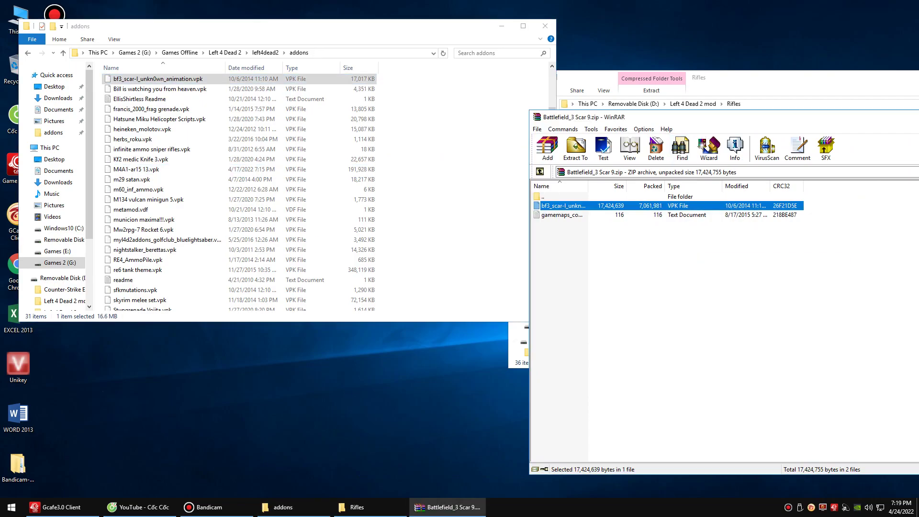
left_click_drag(691, 118, 411, 129)
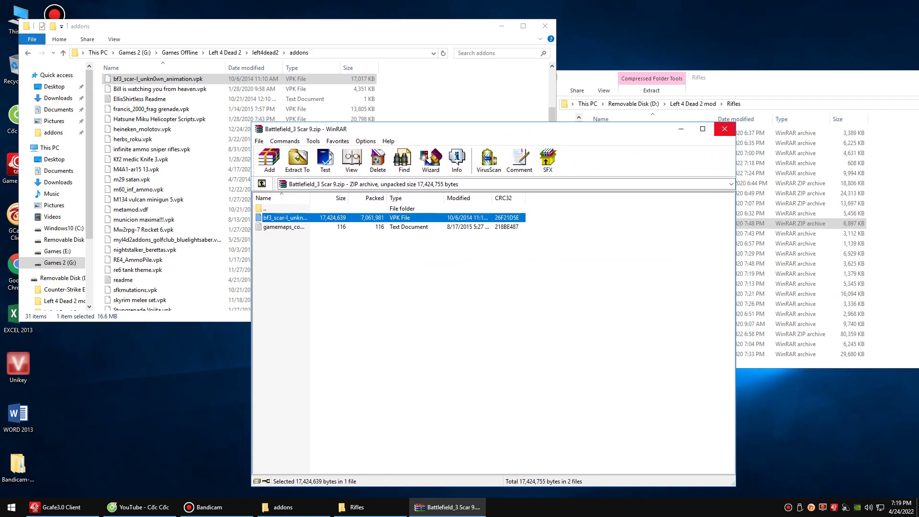
left_click(725, 129)
Open the Shotgun mod folder and look through its Auto, Pump, Chrome and Spas archives for a shotgun mod.
left_click(747, 78)
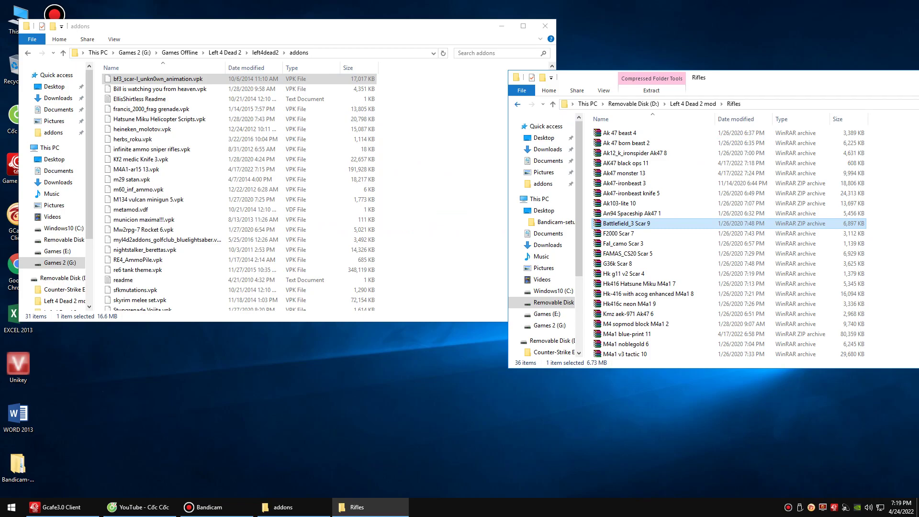
key("BackSpace")
key("Down")
key("Return")
key("Down")
key("Down")
key("Down")
key("Down")
key("Down")
key("Down")
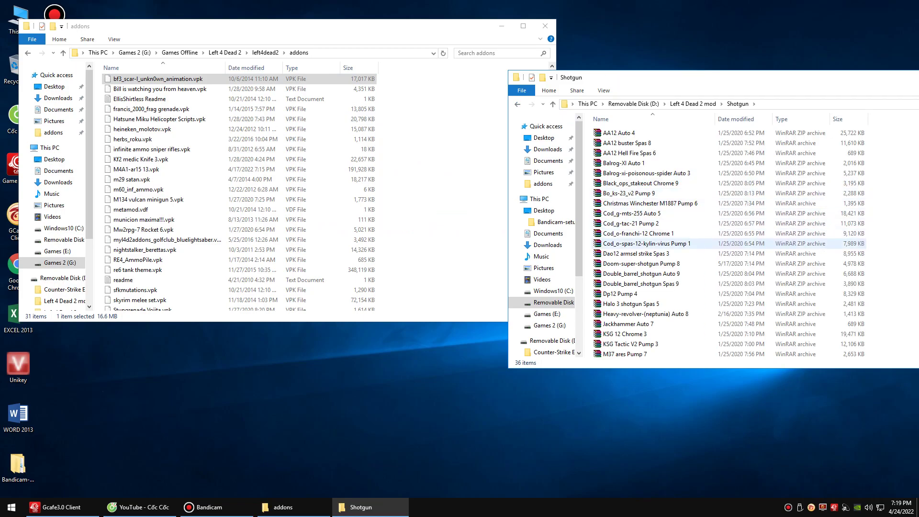
key("Up")
key("Up")
key("Up")
key("Up")
key("Up")
key("Up")
key("Up")
key("Up")
key("Up")
key("Up")
key("Up")
key("Down")
key("Down")
key("Down")
key("Down")
key("Down")
key("Down")
key("Down")
key("Down")
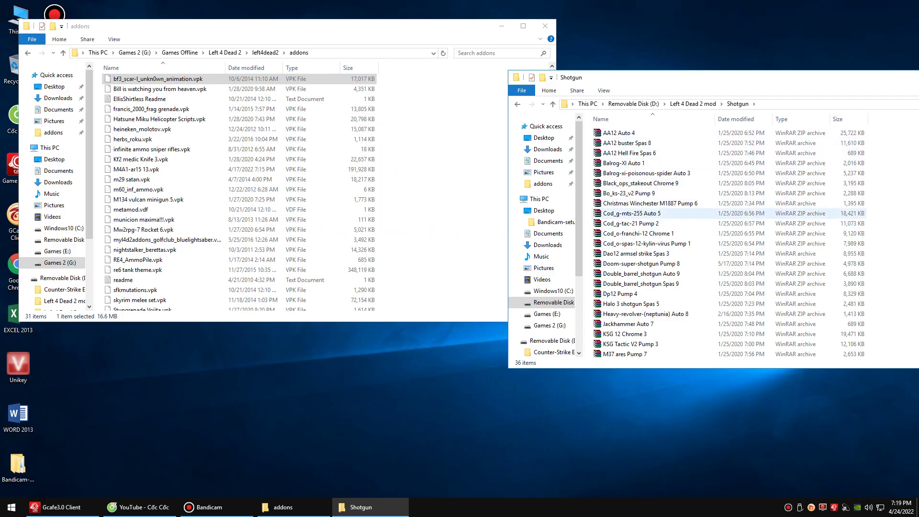
key("Down")
key("Down")
key("Down")
key("Down")
key("Down")
key("Down")
key("Down")
key("Down")
key("Down")
key("Down")
key("Down")
key("Down")
key("Down")
key("Down")
key("Down")
key("Down")
key("Down")
key("Down")
key("Down")
key("Down")
key("Up")
key("Up")
key("Up")
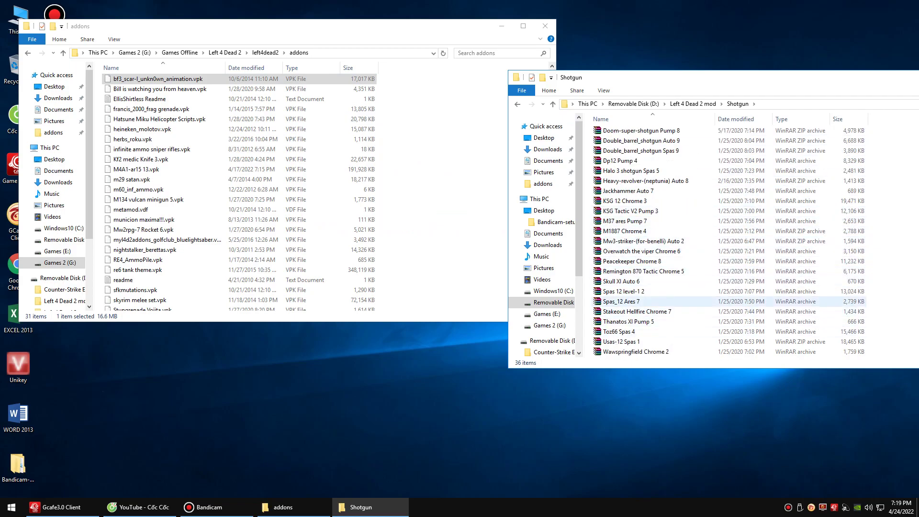
key("Up")
key("Up")
key("Up")
key("Up")
key("Up")
key("Up")
key("Up")
key("Up")
key("Up")
key("Up")
key("Up")
key("Up")
key("Up")
key("Up")
key("Up")
key("Up")
key("Up")
key("Up")
key("Up")
key("Up")
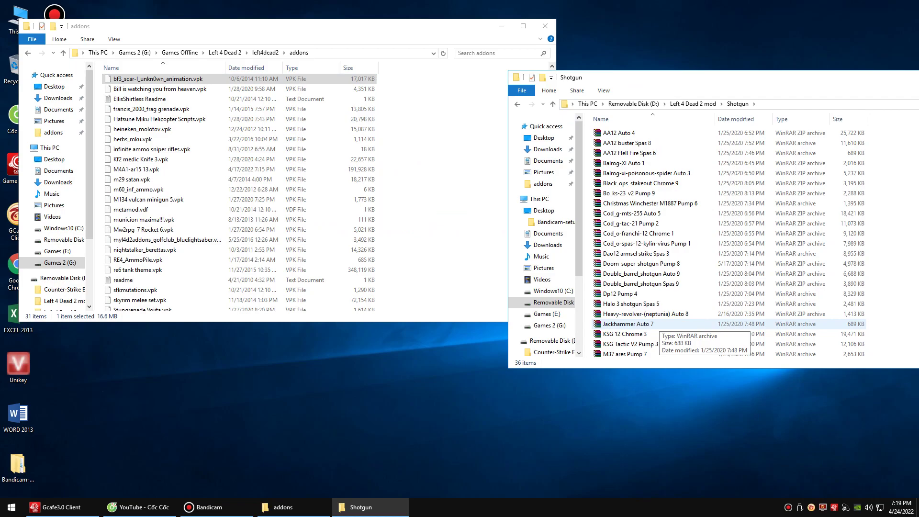
key("Up")
key("Up")
key("Up")
key("Up")
key("Down")
key("Down")
key("Down")
key("Down")
key("Down")
key("Up")
key("Up")
key("Down")
key("Down")
key("Down")
key("Down")
key("Down")
key("Up")
Extract 544533447.vpk from the Cod_g-mts-255 Auto 5 archive into the addons folder and close the archive.
key("Return")
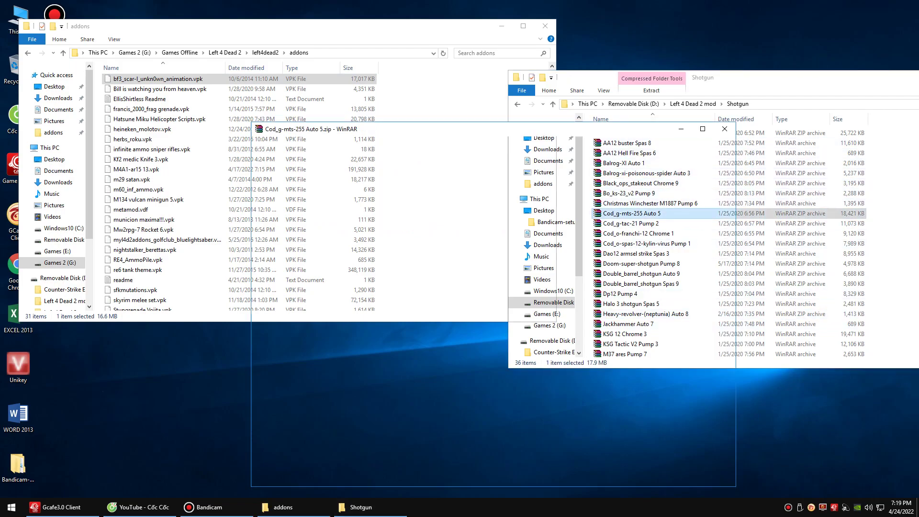
key("Down")
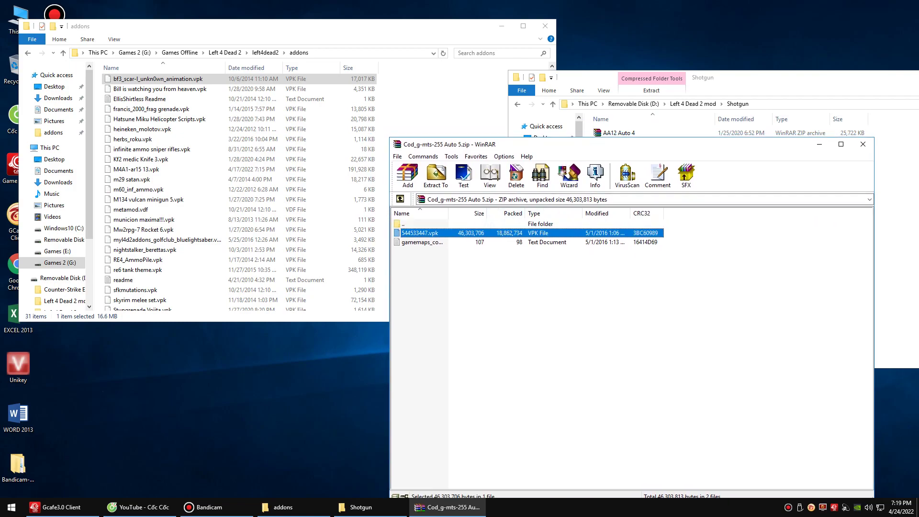
left_click_drag(420, 233, 306, 206)
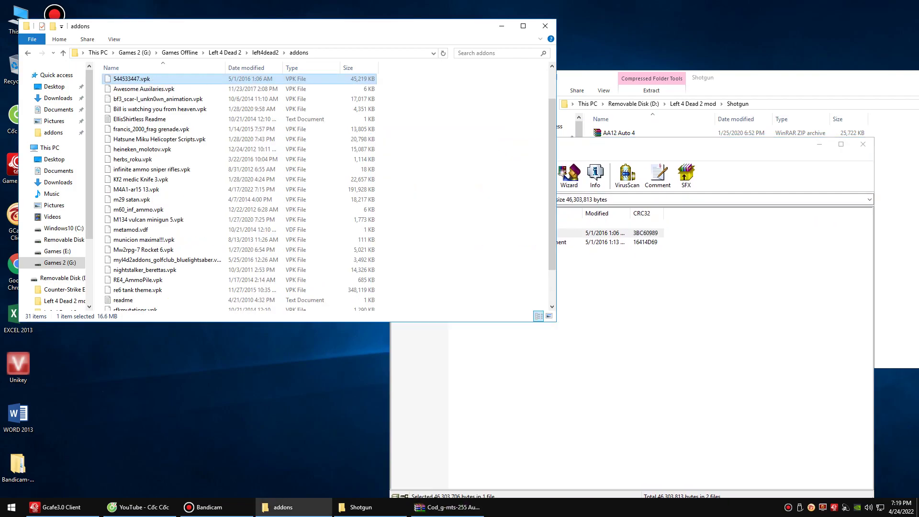
left_click(863, 144)
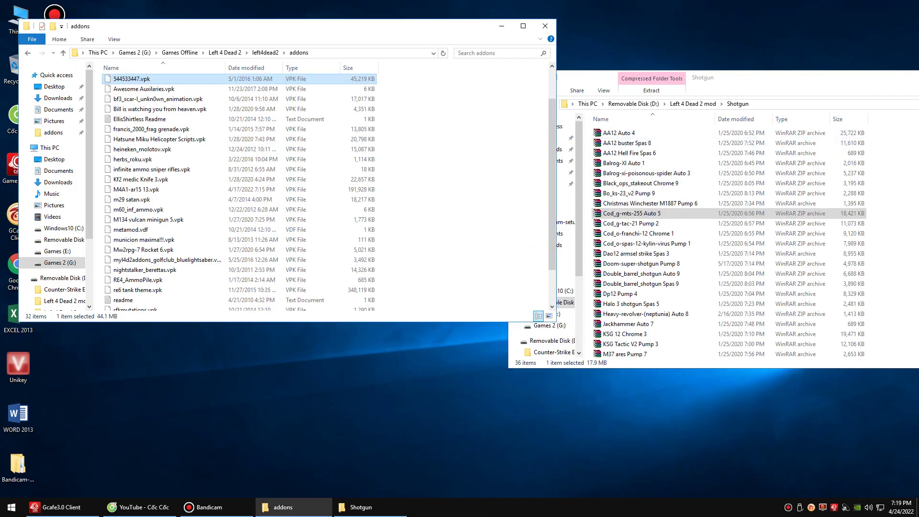
Leave the Shotgun folder and open the Left 4 Dead 2 mod 2 folder on the removable disk.
left_click(766, 78)
key("BackSpace")
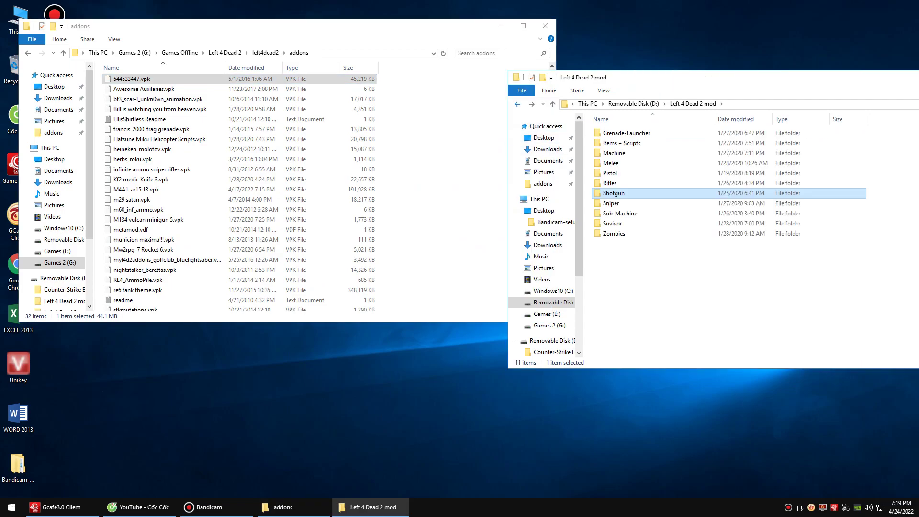
left_click(518, 104)
double_click(627, 153)
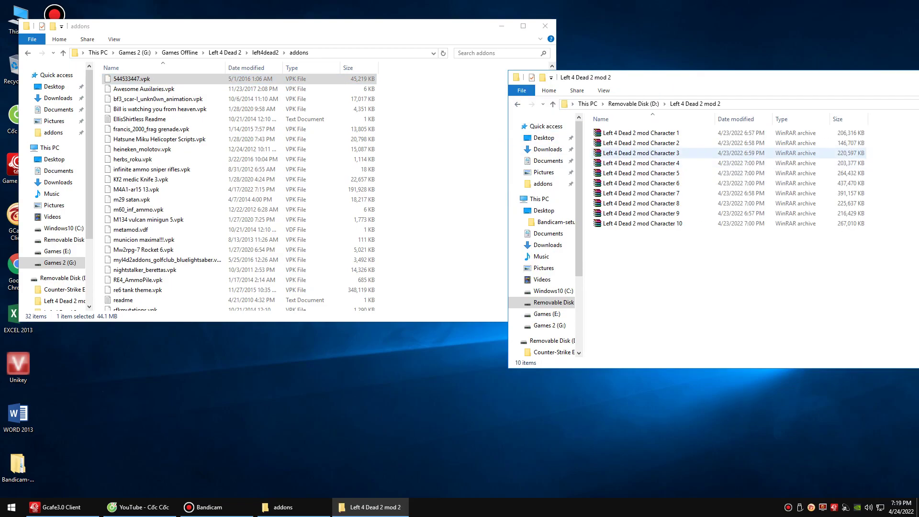
double_click(641, 153)
scroll(640, 199, "down", 1)
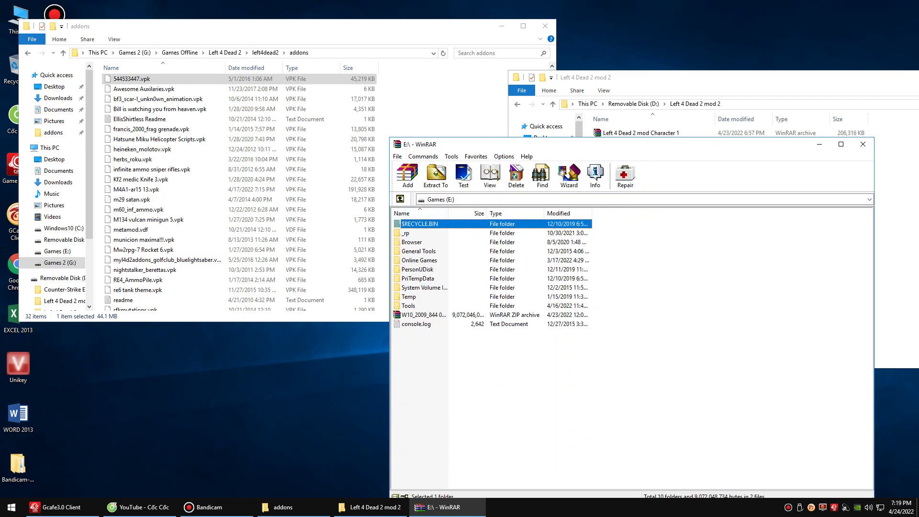
double_click(419, 224)
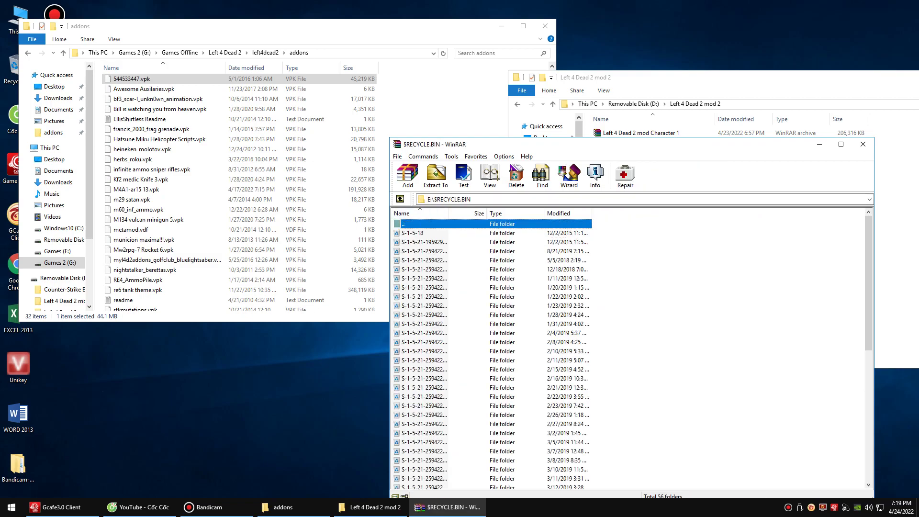
left_click(863, 144)
Extract the aa12 VPK file from Specter AA12 Spas12.rar inside the Left 4 Dead 2 mod Character 3 archive into the addons folder.
double_click(642, 153)
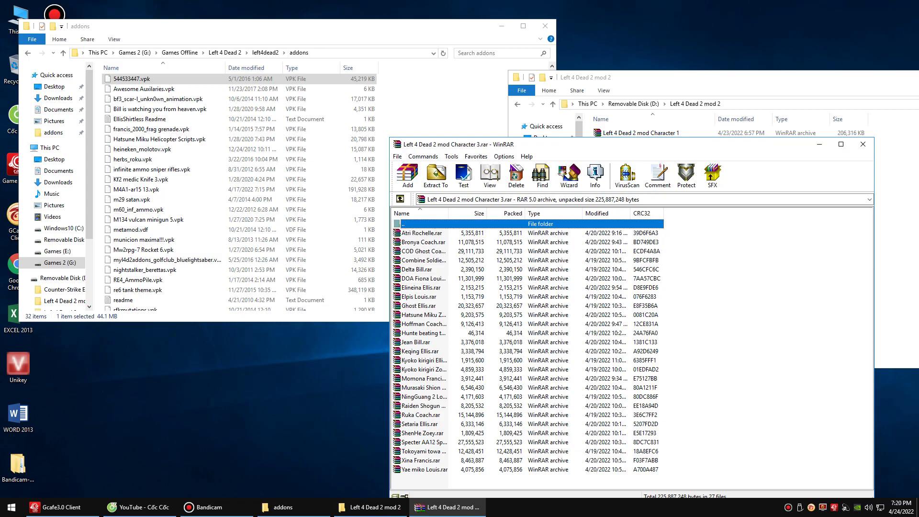
double_click(424, 442)
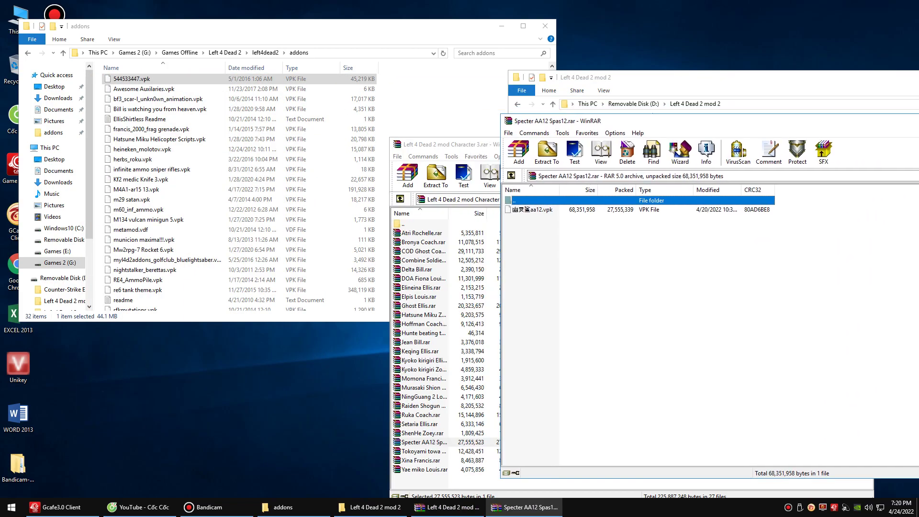
left_click_drag(532, 210, 441, 201)
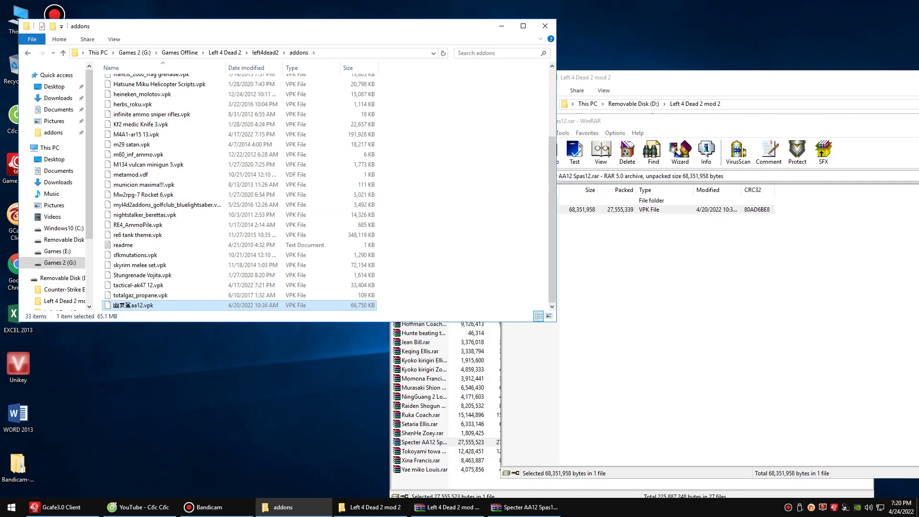
Rename the newly extracted VPK in the addons folder as aa12.vpk and close both open archives.
right_click(148, 304)
left_click(175, 436)
left_click(130, 305)
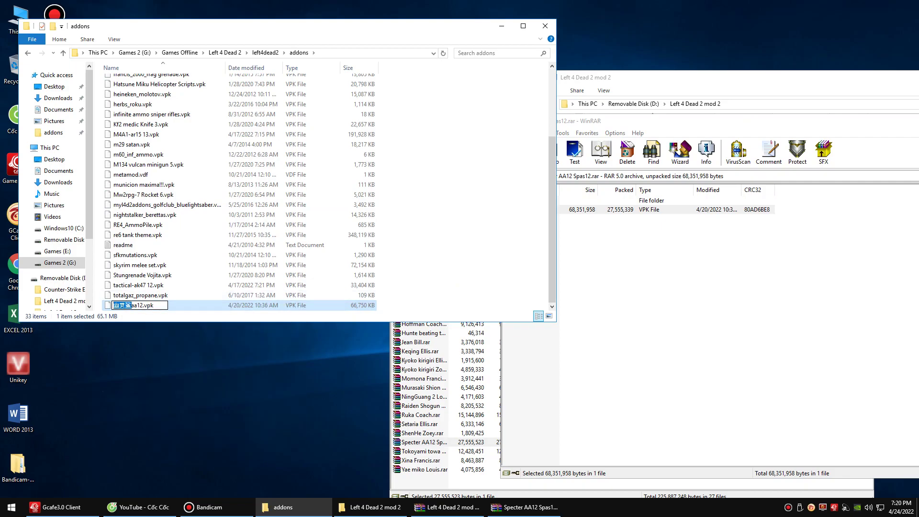
key("Return")
left_click_drag(677, 121, 498, 135)
left_click(796, 134)
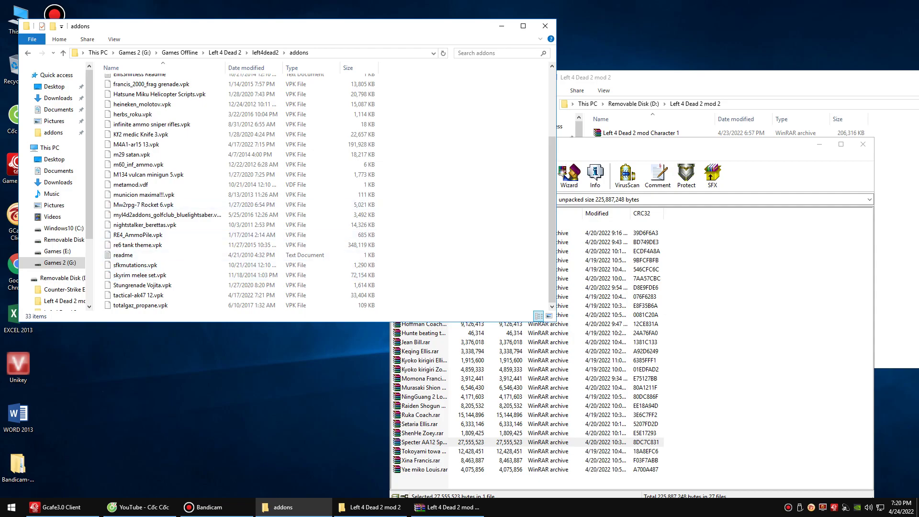
left_click(863, 144)
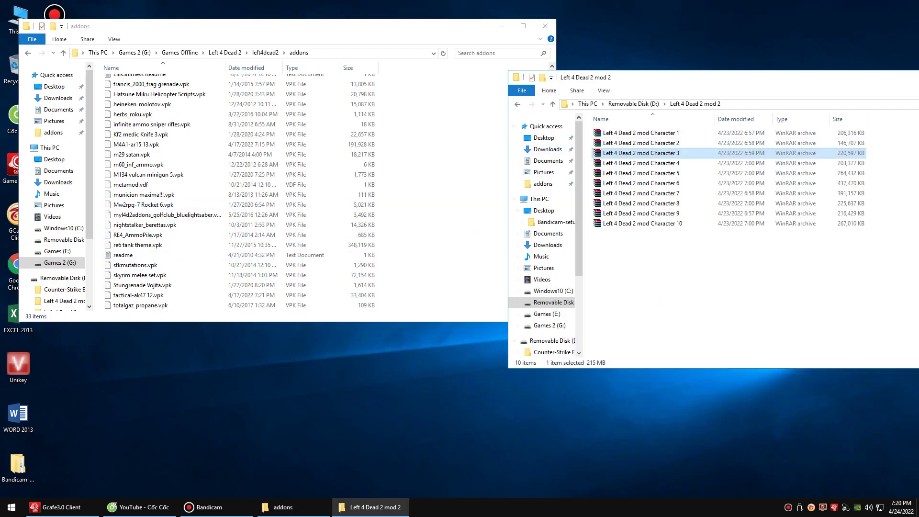
Go back up to the removable disk and open the Shotgun folder inside Left 4 Dead 2 mod.
key("BackSpace")
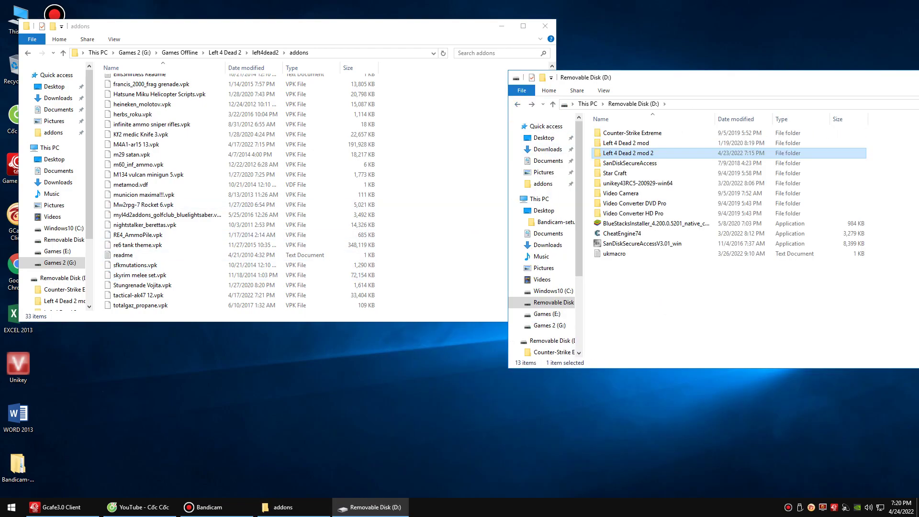
double_click(642, 143)
double_click(644, 193)
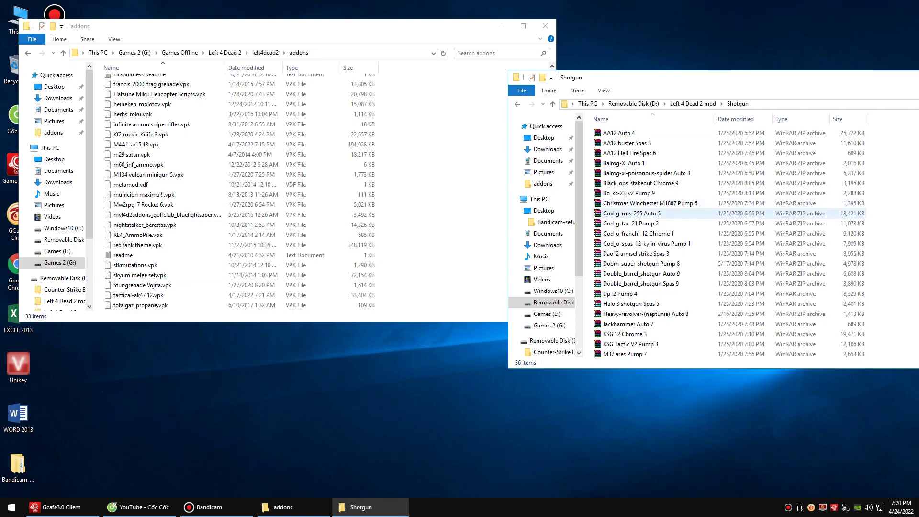
Extract the VPK file from the Remington 870 Tactic Chrome 5 archive into the addons folder and close the archive.
key("Down")
key("Down")
key("Down")
key("Down")
key("Down")
key("Down")
key("Down")
key("Down")
key("Down")
key("Down")
key("Down")
key("Down")
key("Down")
key("Down")
key("Down")
key("Down")
key("Down")
key("Down")
key("Down")
key("Return")
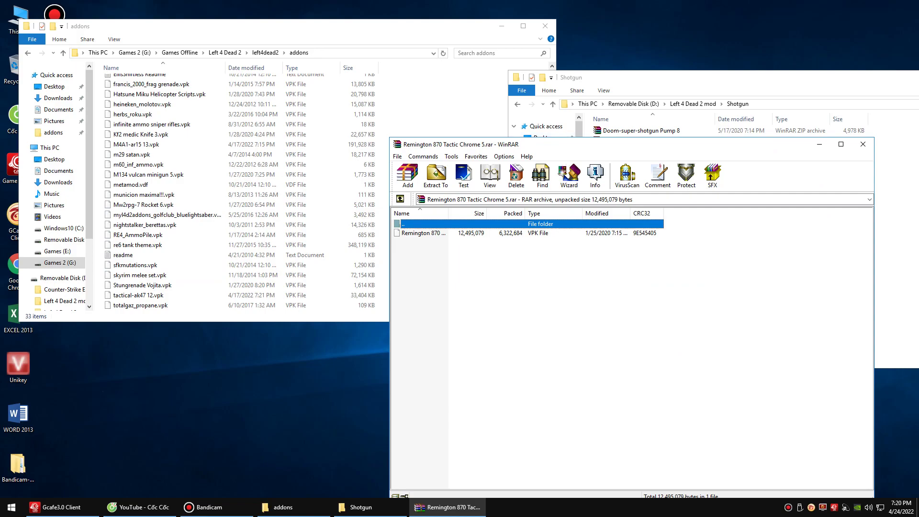
key("Down")
left_click_drag(502, 233, 421, 230)
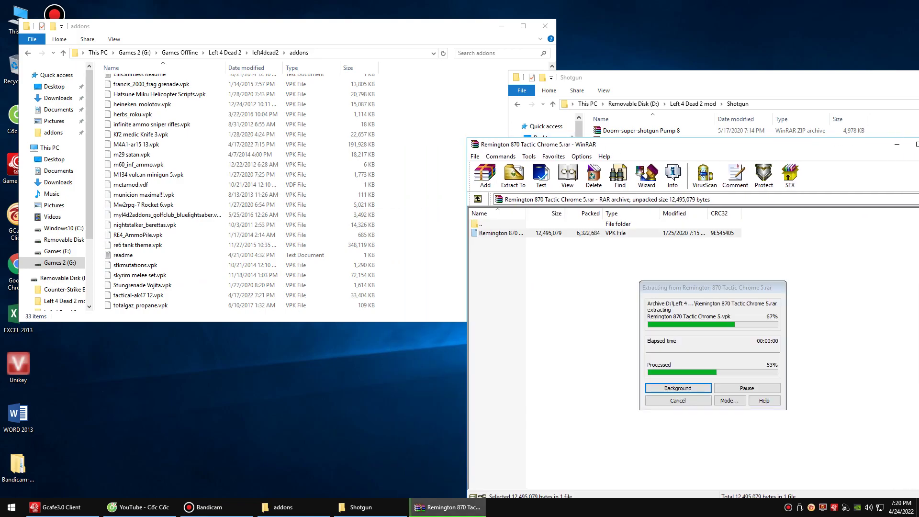
left_click_drag(804, 145, 561, 161)
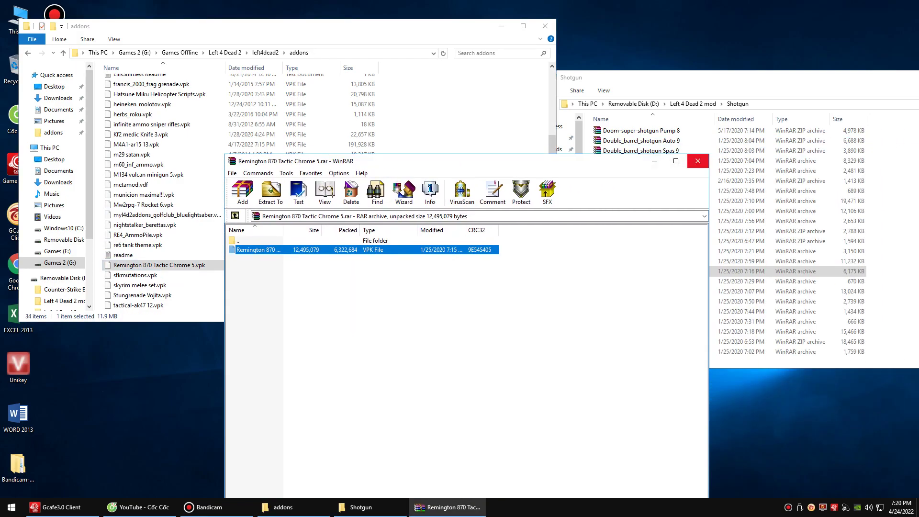
left_click(698, 161)
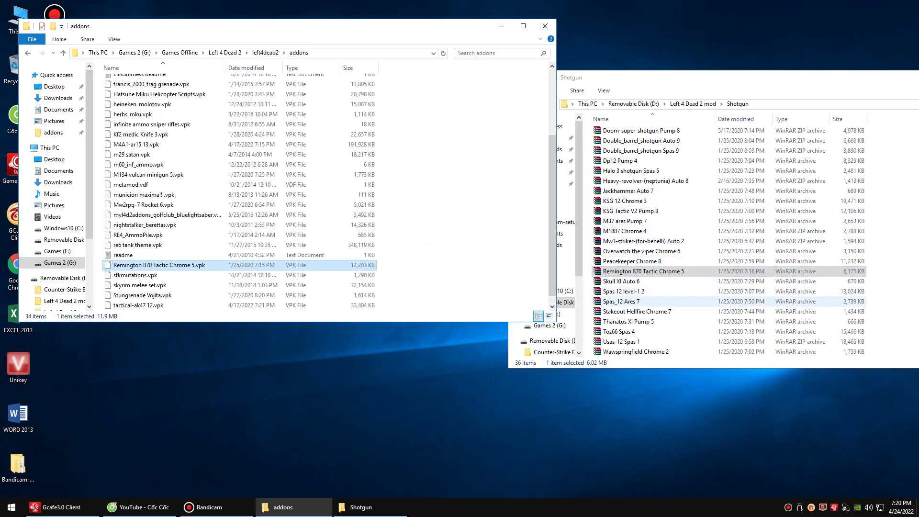
Extract the VPK file from the KSG Tactic V2 Pump 3 archive into the addons folder and close the archive.
scroll(670, 301, "up", 1)
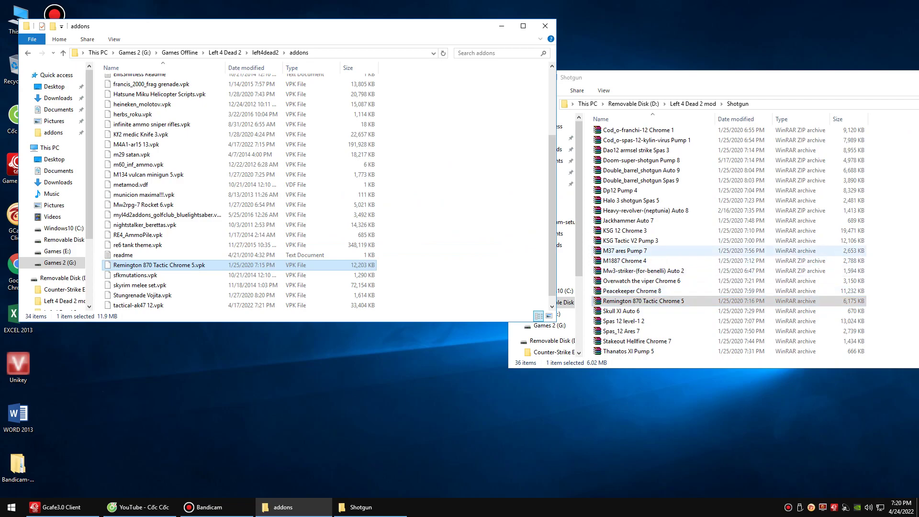
left_click(630, 240)
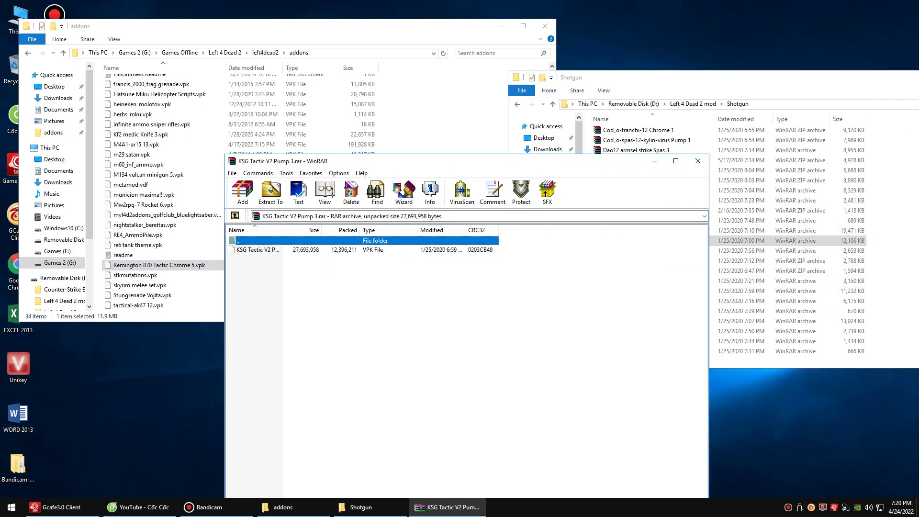
left_click_drag(551, 160, 714, 169)
left_click(422, 259)
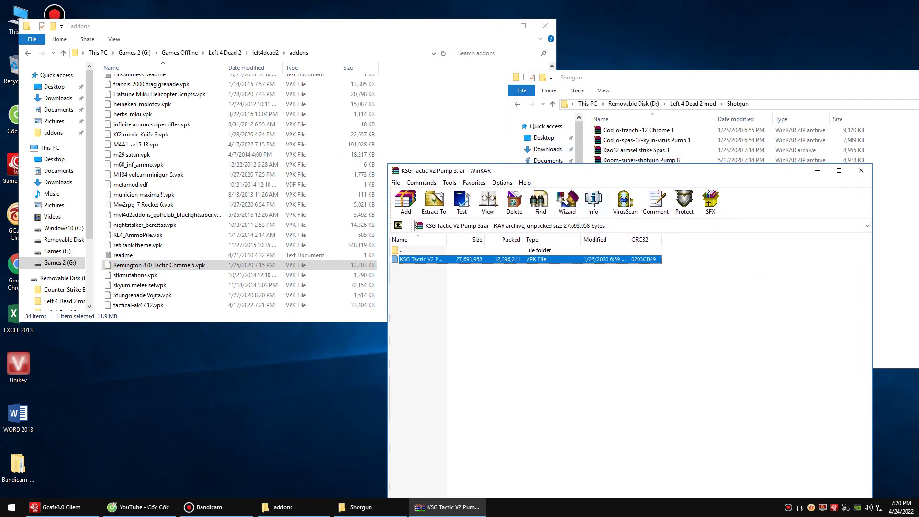
left_click_drag(421, 260, 325, 216)
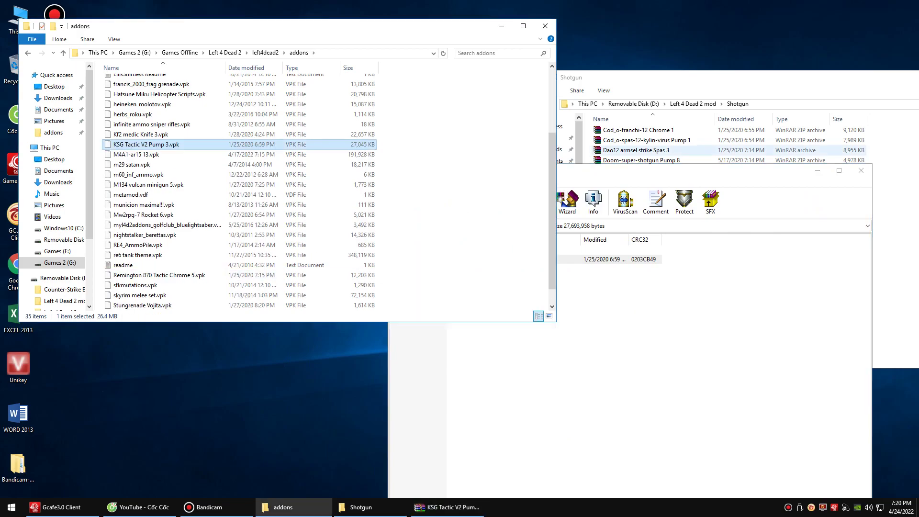
left_click(861, 170)
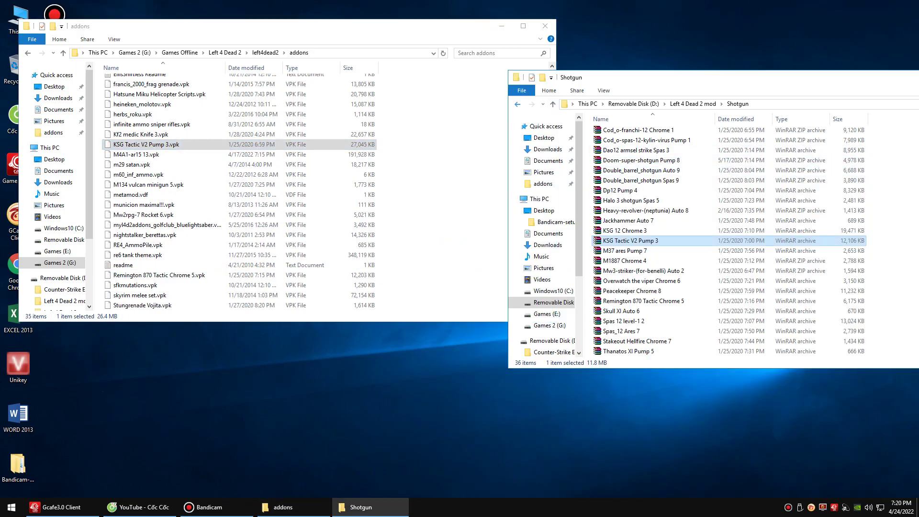
Leave the Shotgun folder, open the Sniper folder and look through its hunting and military rifle archives.
key("BackSpace")
double_click(611, 202)
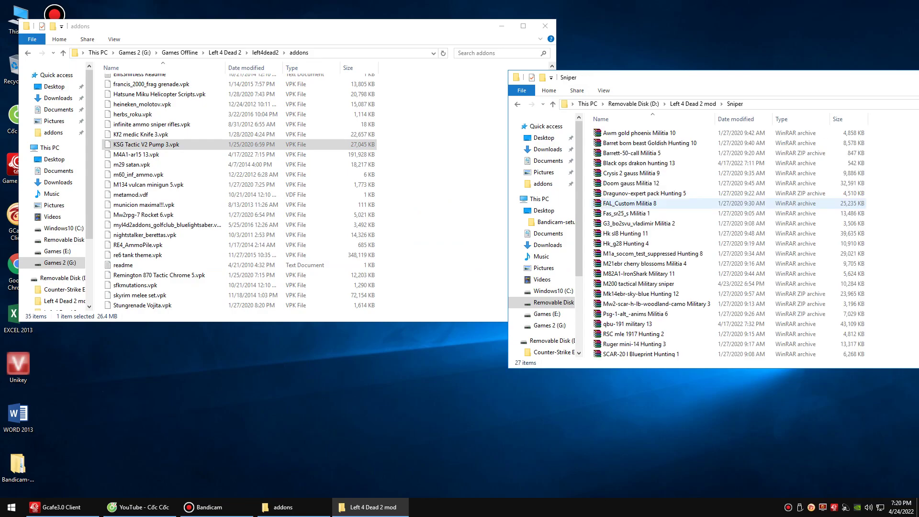
scroll(670, 261, "up", 1)
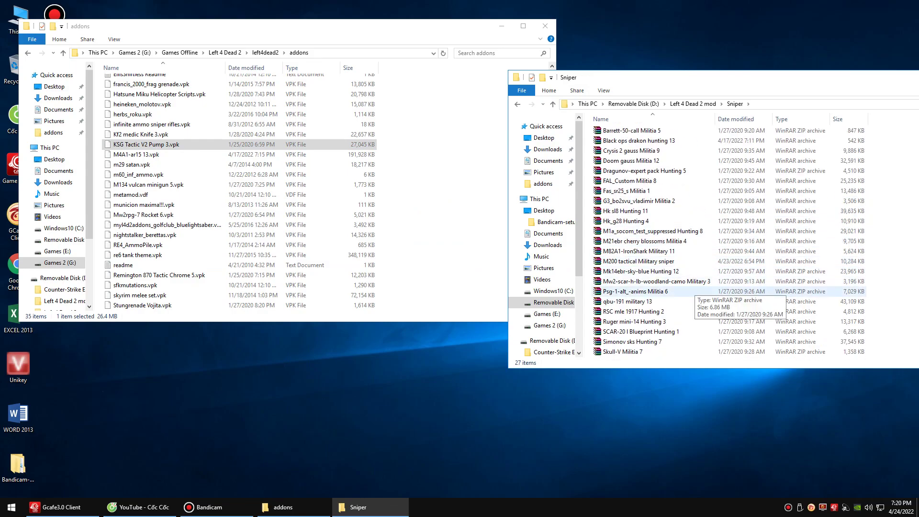
scroll(671, 281, "down", 1)
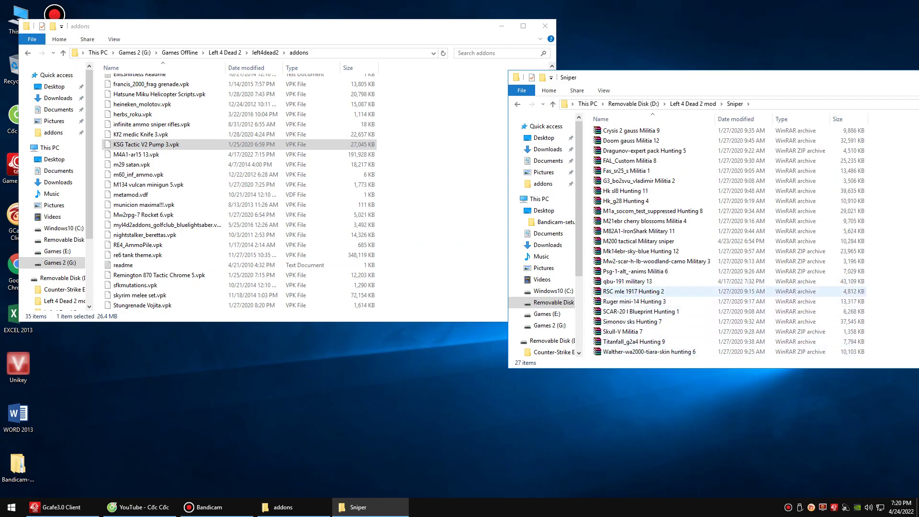
scroll(666, 294, "up", 2)
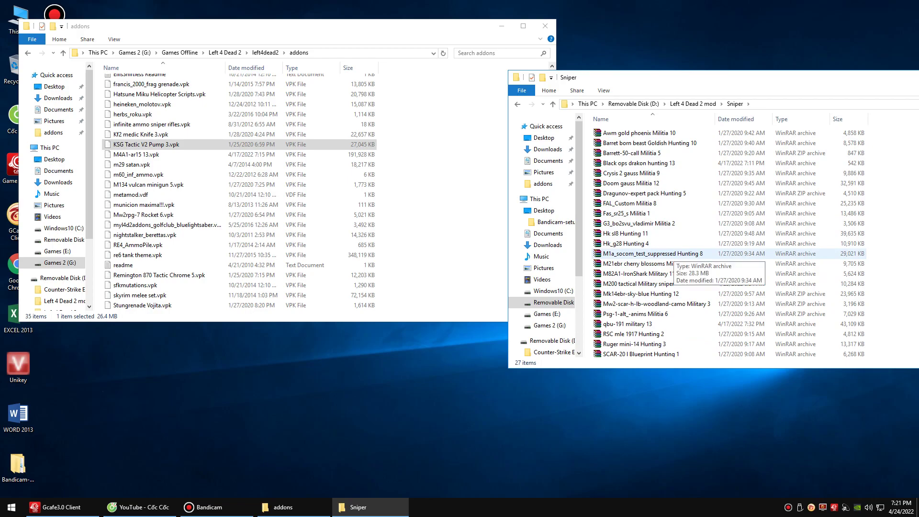
Extract the VPK file from the M1a_socom_test_suppressed Hunting 8 archive into the addons folder and close the archive.
double_click(670, 254)
left_click_drag(668, 295, 678, 163)
left_click_drag(551, 249, 445, 229)
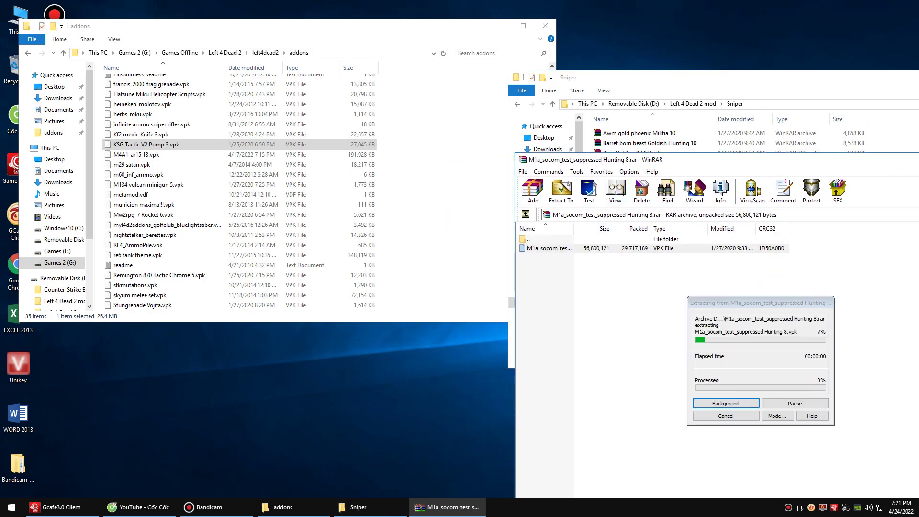
left_click_drag(685, 160, 474, 162)
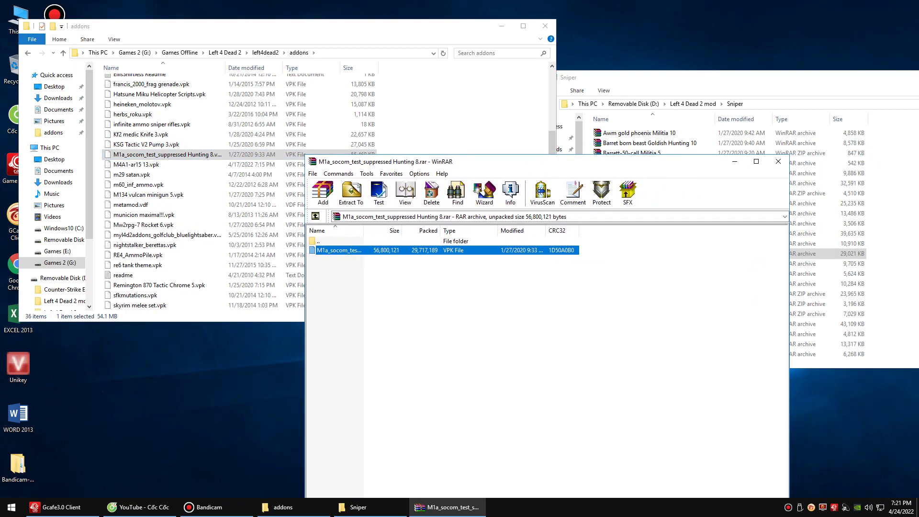
left_click(778, 161)
scroll(670, 191, "down", 2)
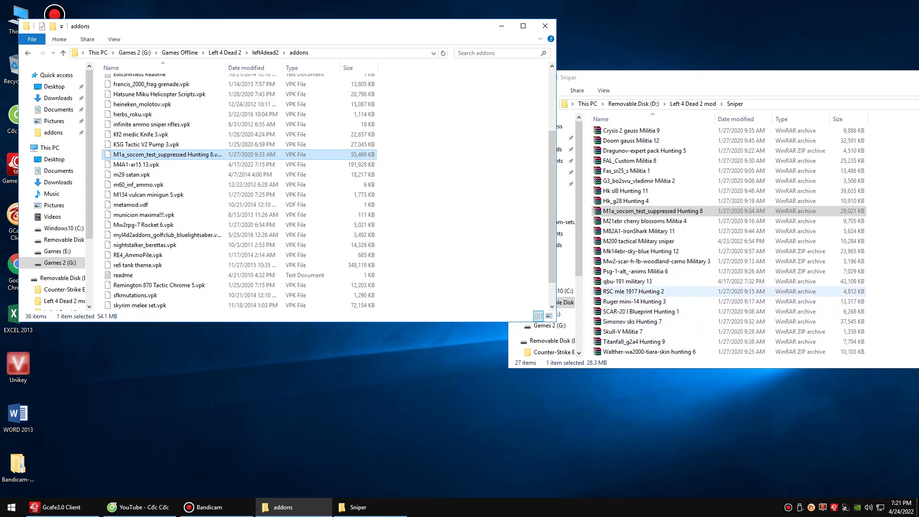
scroll(670, 291, "up", 1)
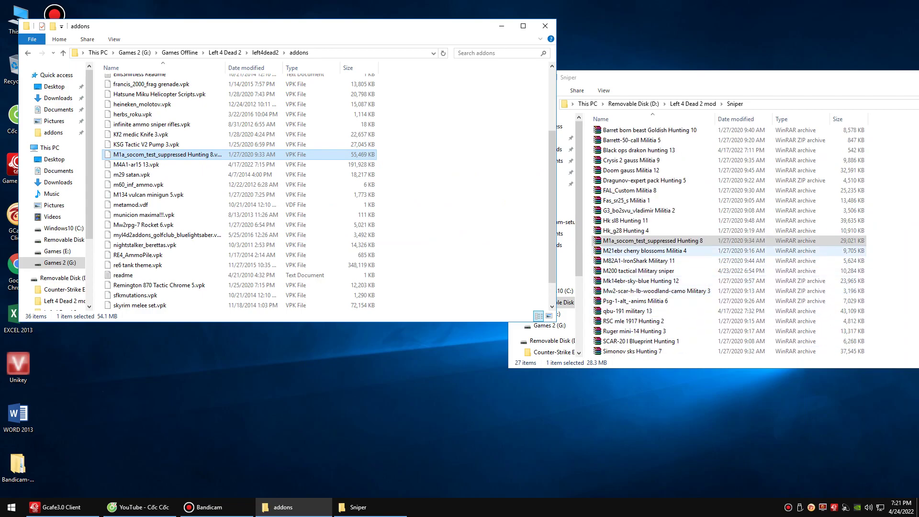
scroll(670, 254, "up", 1)
left_click(697, 78)
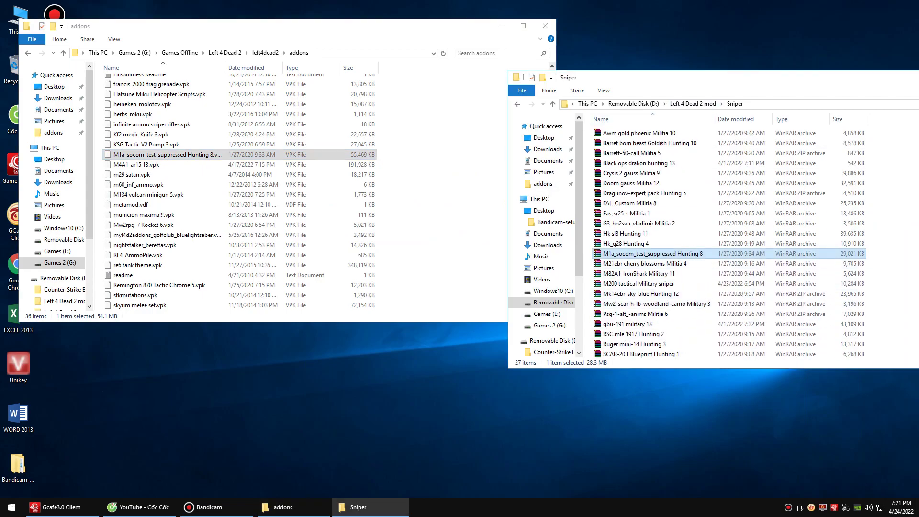
key("BackSpace")
key("BackSpace")
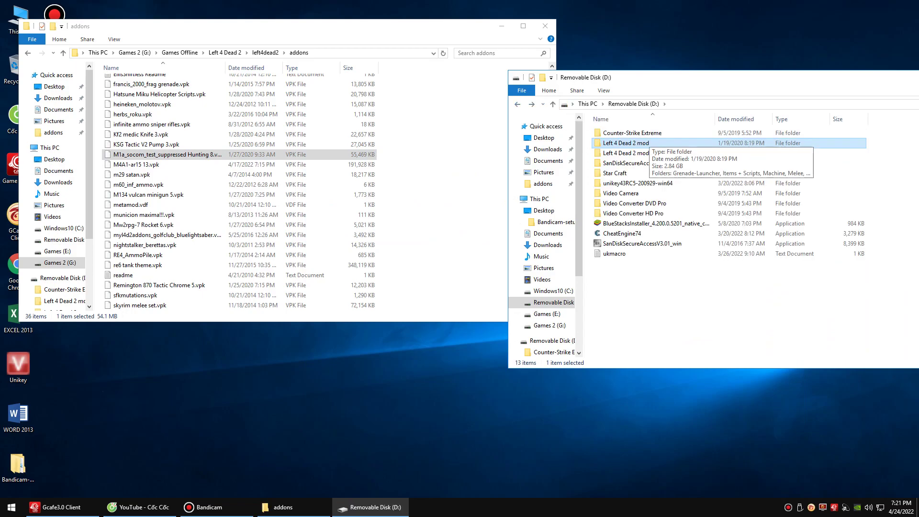
key("Return")
key("Down")
key("Down")
key("Down")
key("Down")
key("Down")
key("Down")
key("Down")
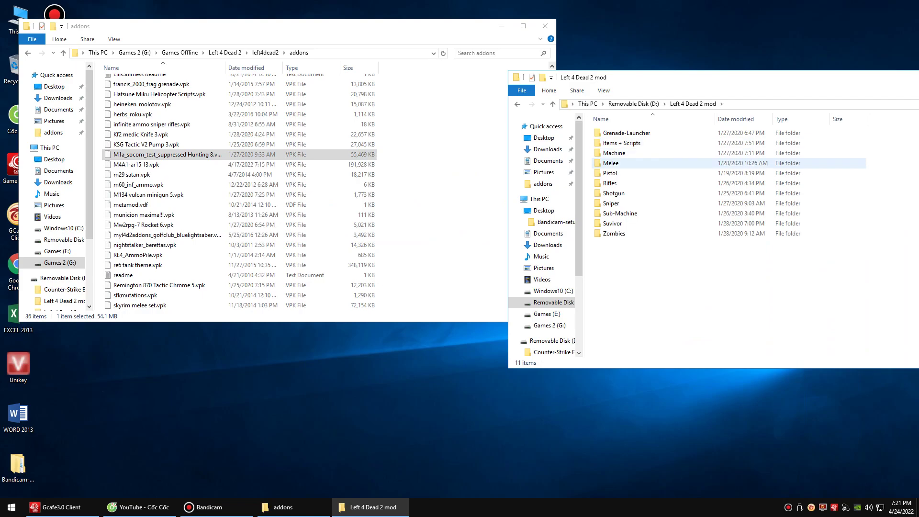
key("Return")
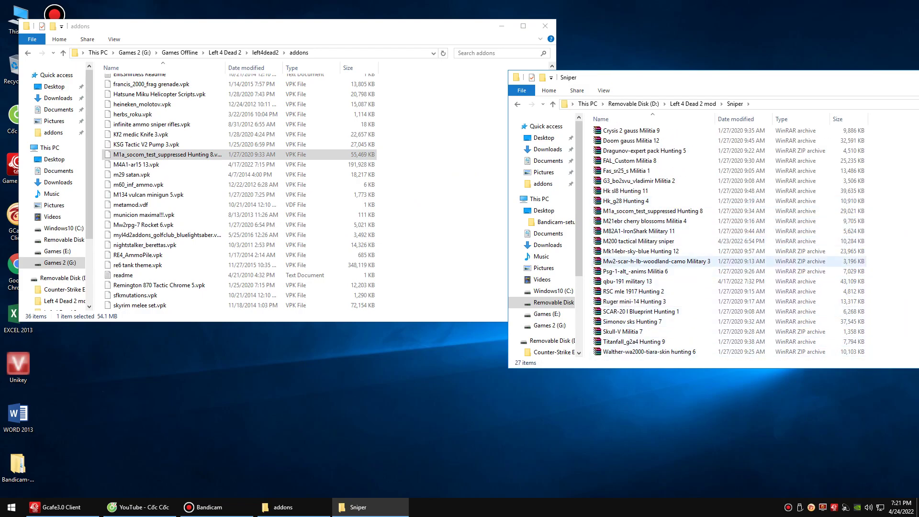
Extract codol original m200 camos08.vpk from the subfolder of the M200 tactical Military sniper archive into the addons folder.
left_click(639, 241)
key("Return")
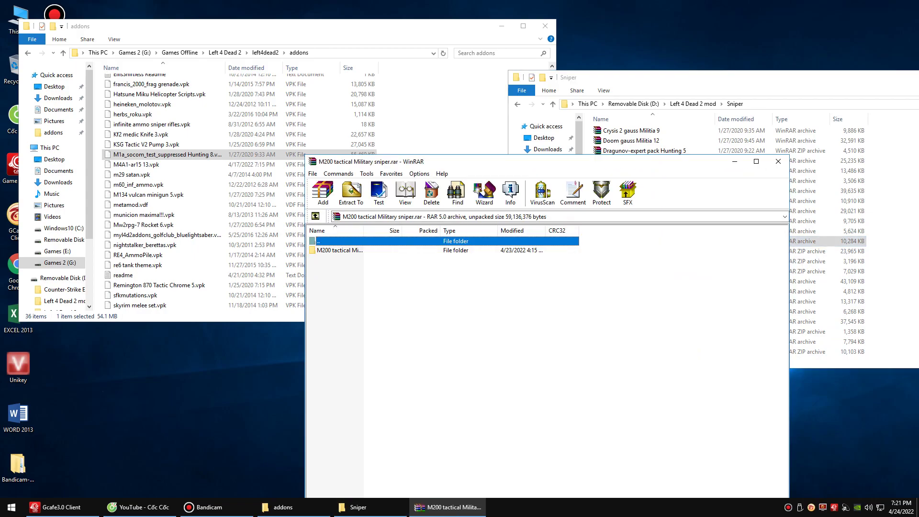
left_click_drag(478, 162, 679, 151)
double_click(539, 240)
left_click(539, 239)
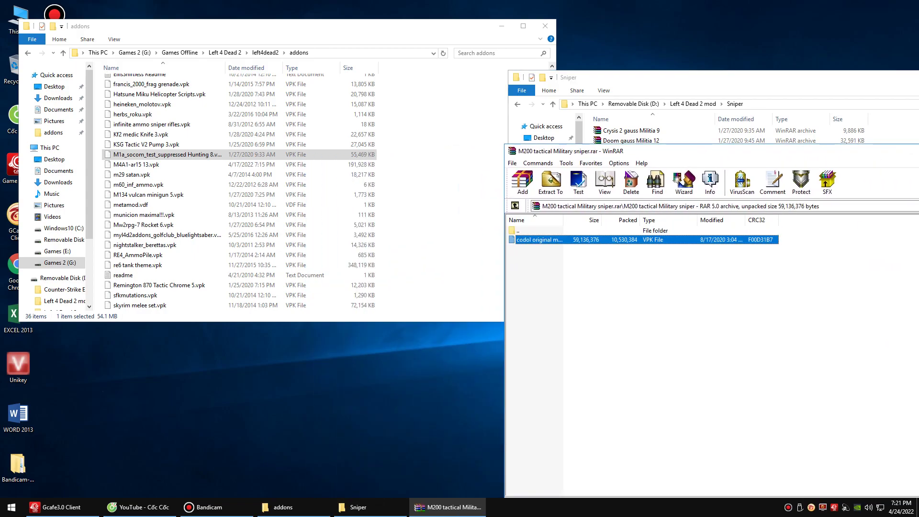
left_click_drag(539, 240, 440, 205)
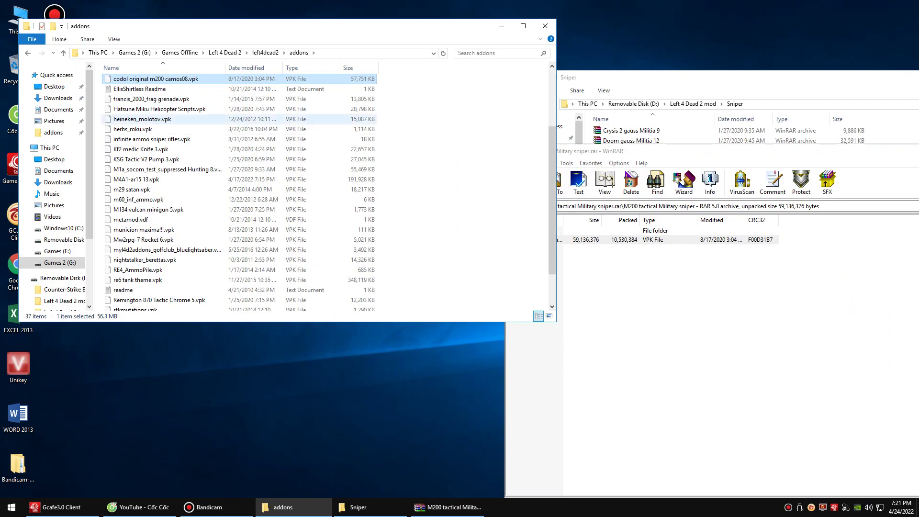
Rename the extracted codol original m200 camos08.vpk as m200 camos08.vpk and close the M200 archive.
right_click(153, 172)
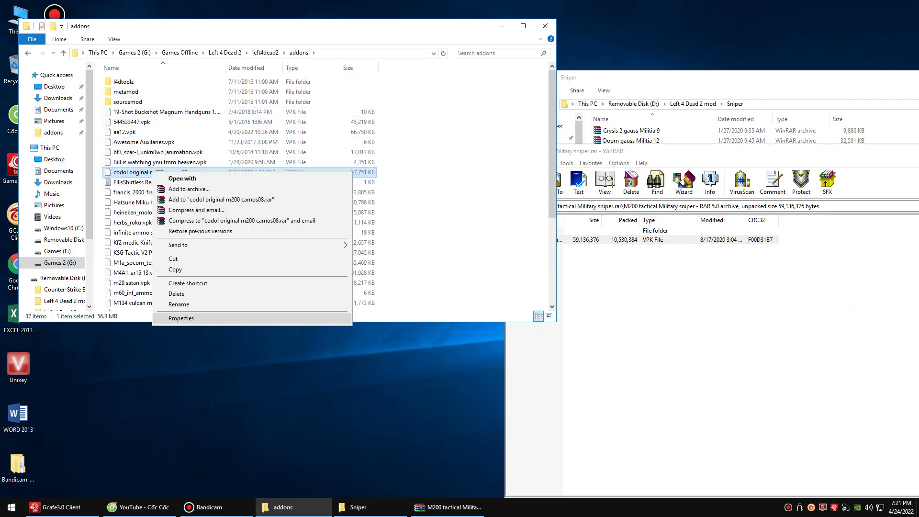
left_click(179, 304)
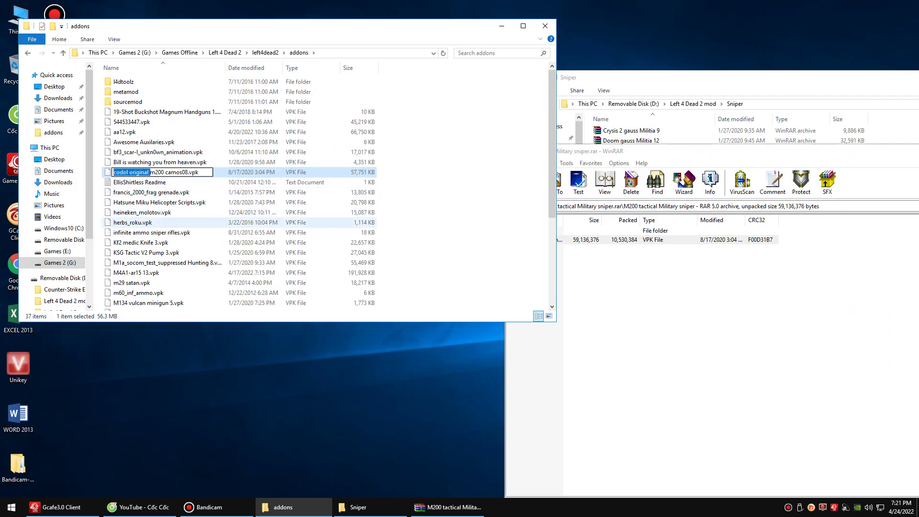
key("Delete")
key("Return")
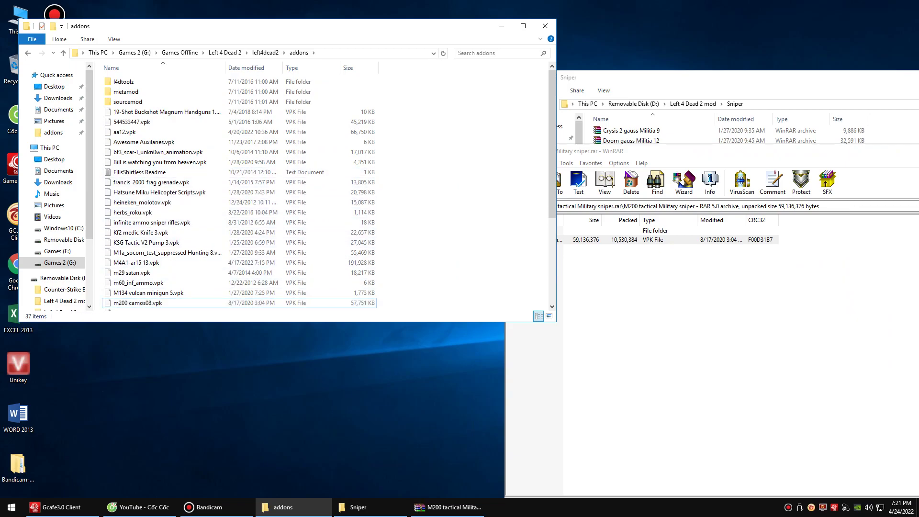
left_click_drag(795, 152, 593, 177)
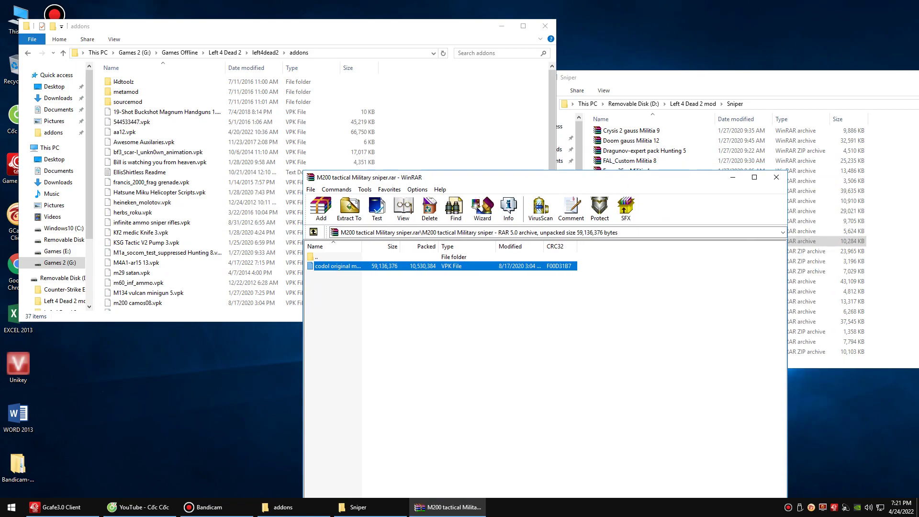
left_click(777, 177)
Leave the Sniper folder and open the Sub-Machine folder in Left 4 Dead 2 mod.
left_click(747, 78)
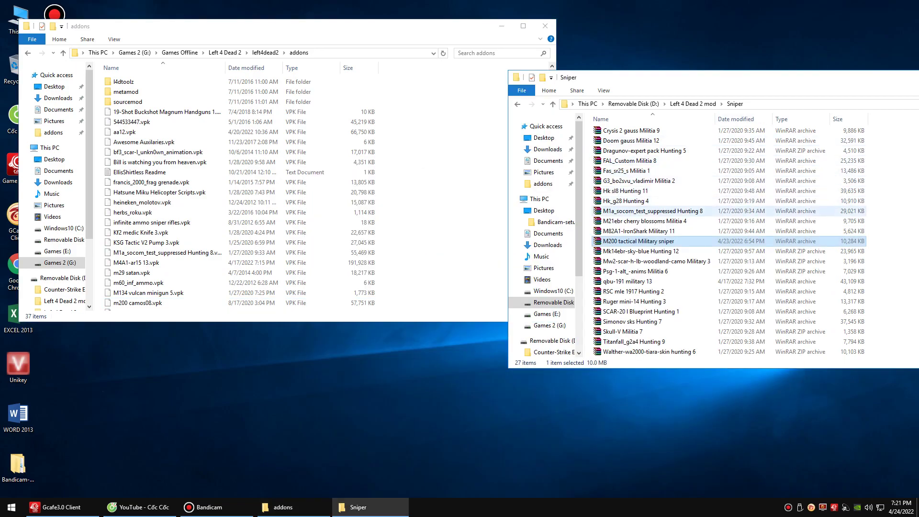
key("BackSpace")
key("Down")
key("Down")
key("Return")
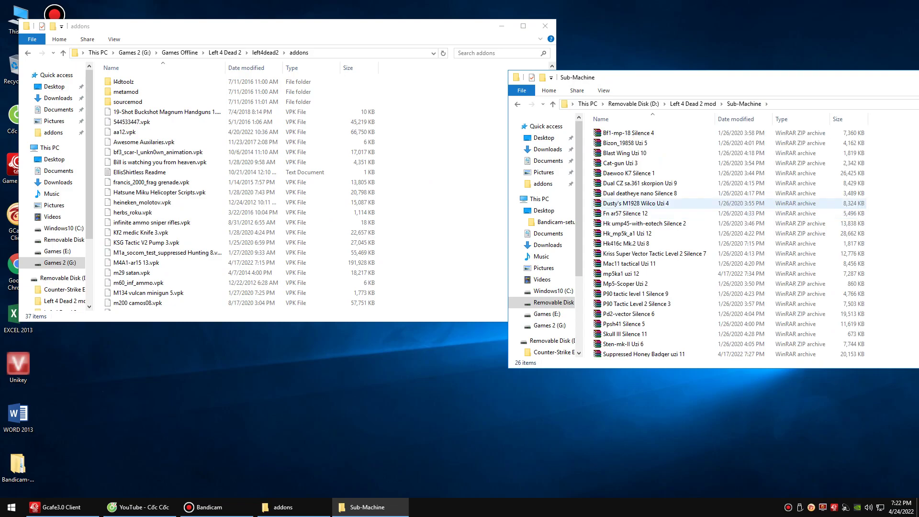
Extract Suppressed Honey Badger uzi 11.vpk from the Suppressed Honey Badger uzi 11 archive into the addons folder and close the archive.
scroll(652, 206, "down", 2)
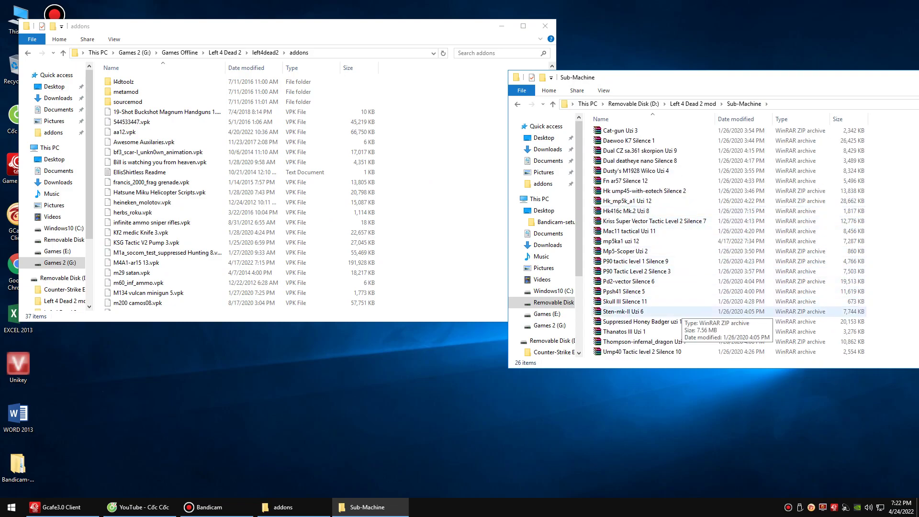
double_click(670, 322)
left_click_drag(513, 178, 678, 151)
left_click(502, 240)
left_click_drag(502, 240, 426, 216)
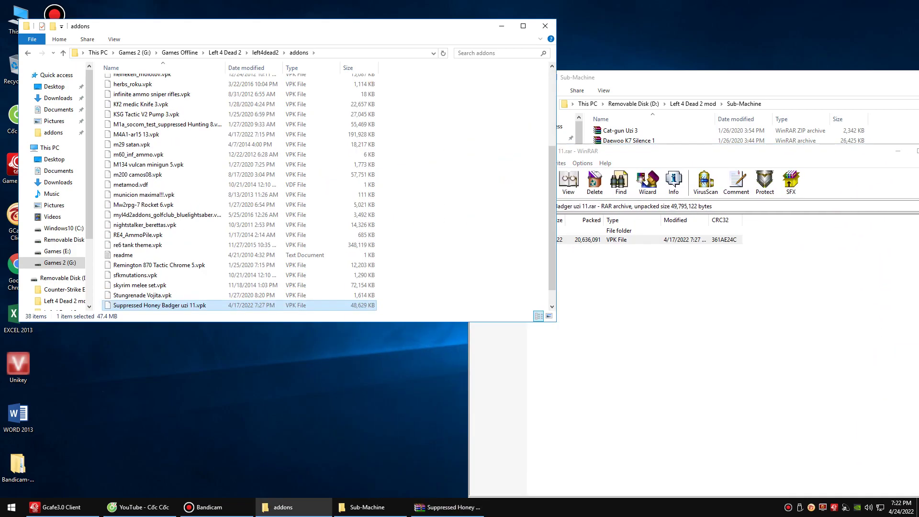
left_click(846, 150)
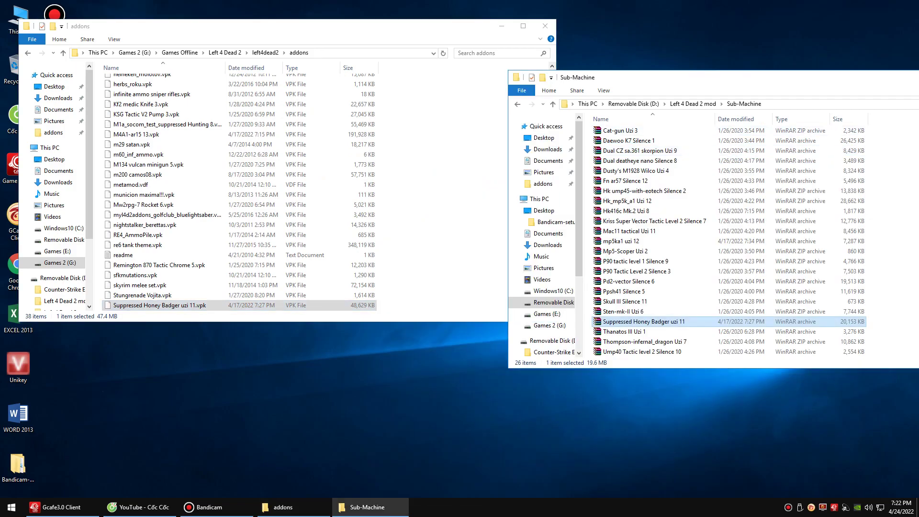
Go back to the removable disk's root and open the Left 4 Dead 2 mod Character 8 archive from the Left 4 Dead 2 mod 2 folder.
key("BackSpace")
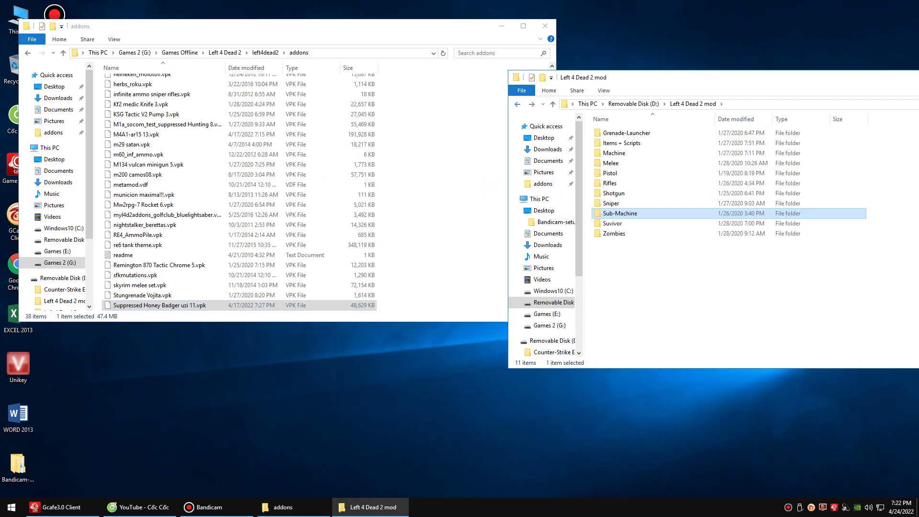
key("BackSpace")
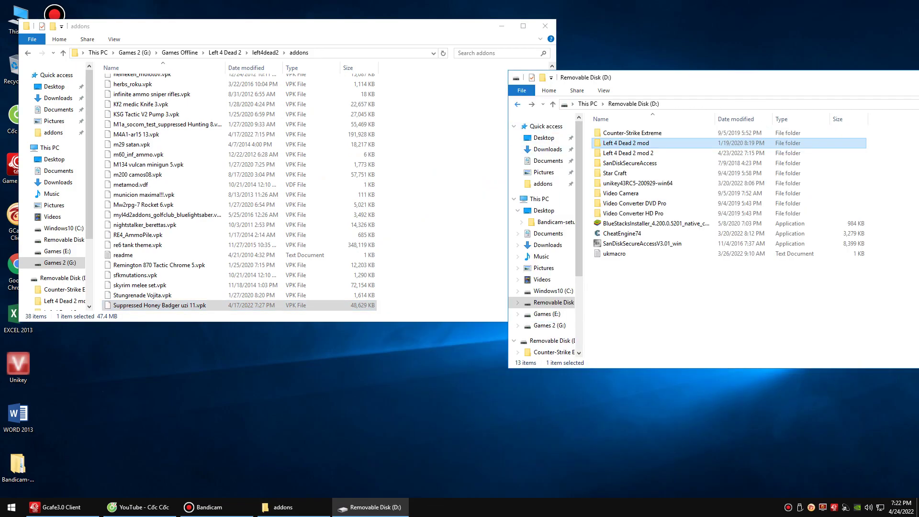
key("Down")
key("Return")
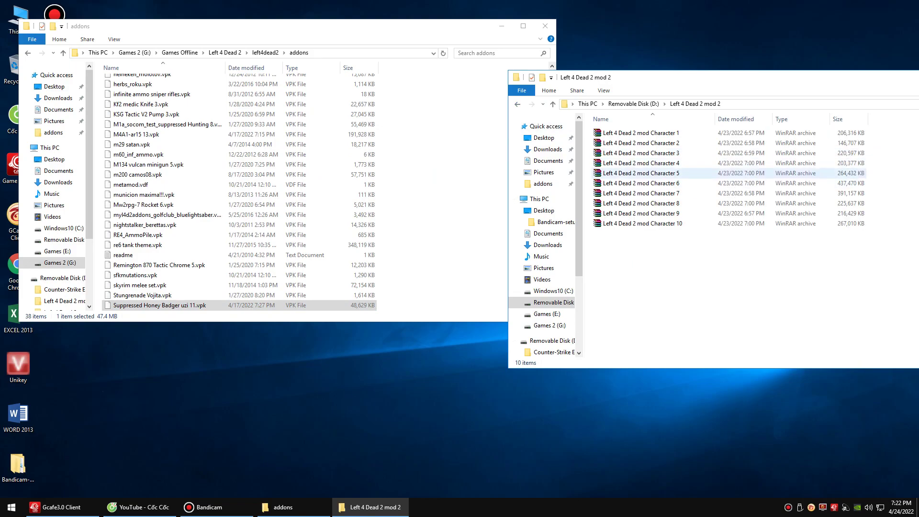
double_click(642, 203)
key("Return")
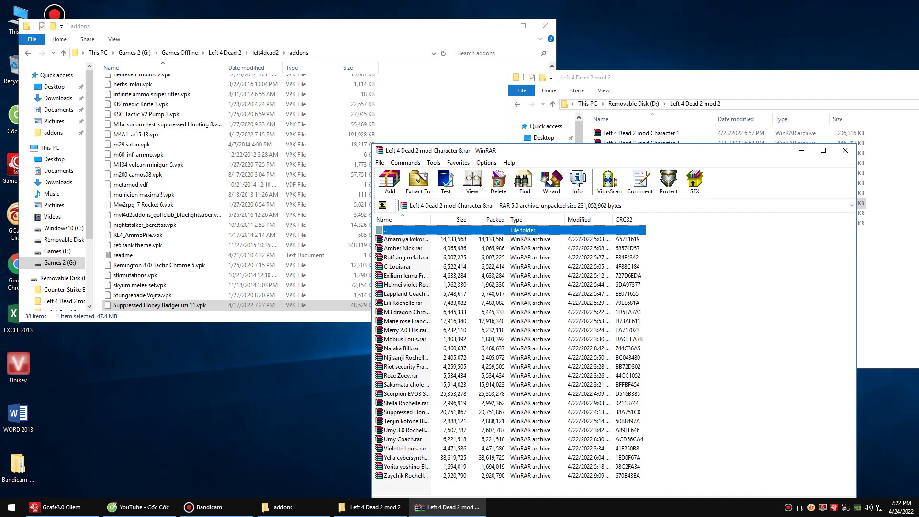
Extract Scorpion EVO3.vpk from the nested Scorpion EVO3 SMG Silence archive into the addons folder and close both archives.
double_click(406, 394)
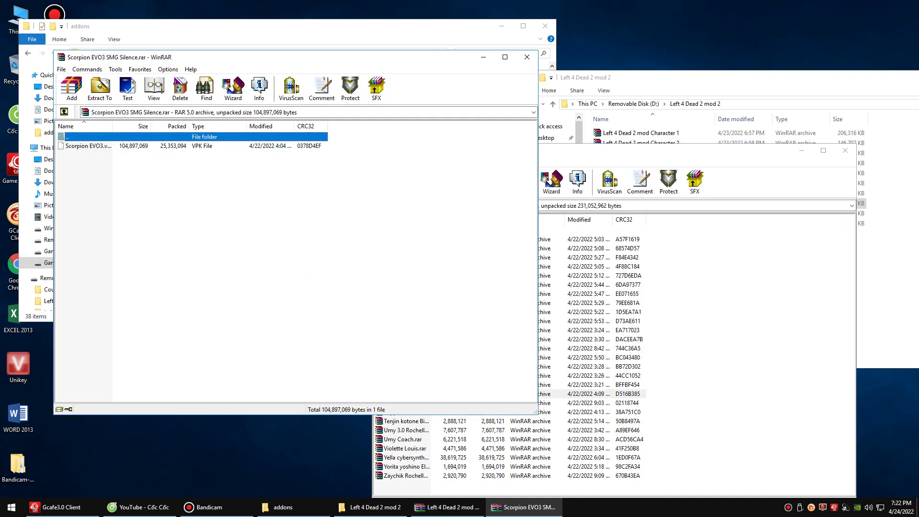
left_click_drag(244, 57, 626, 101)
left_click(478, 190)
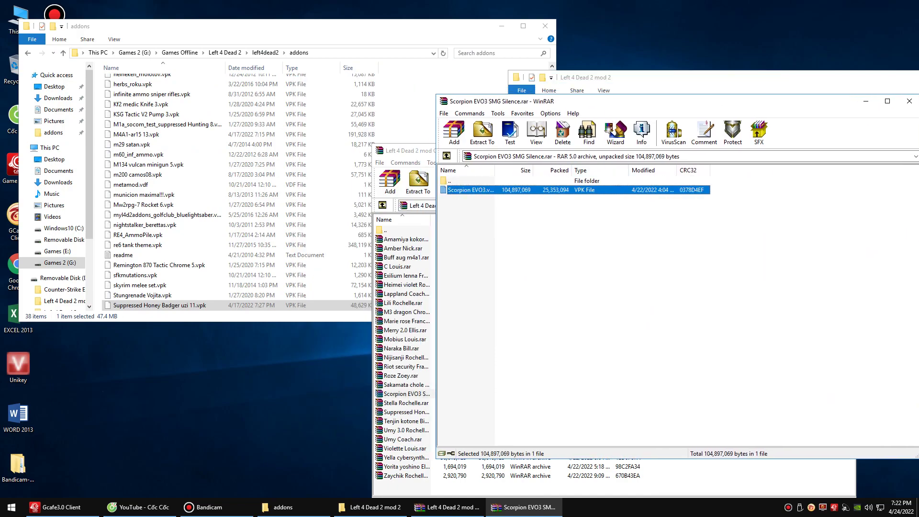
left_click_drag(472, 190, 307, 191)
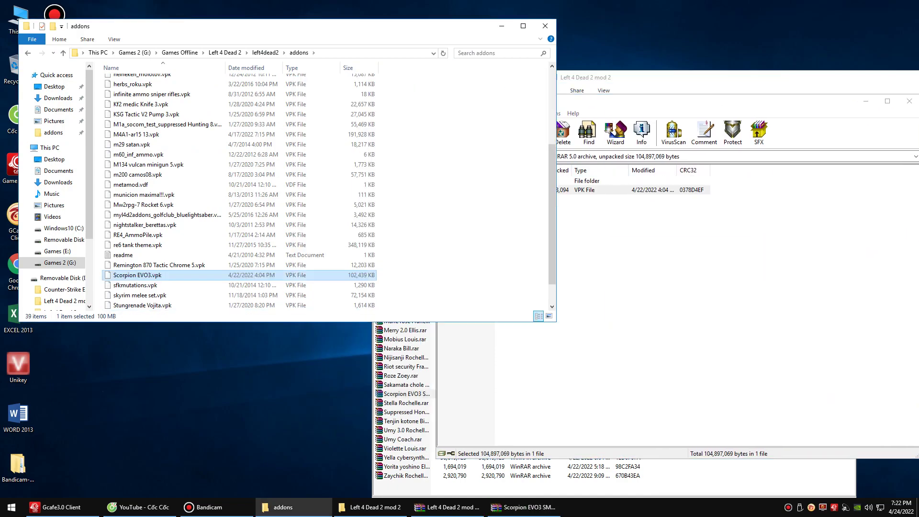
left_click(709, 101)
left_click_drag(708, 101, 494, 107)
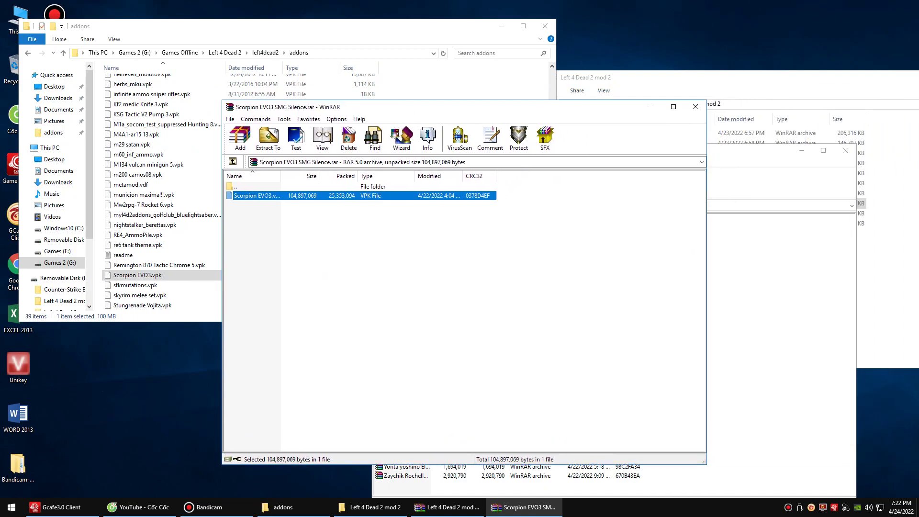
left_click(696, 107)
left_click(845, 150)
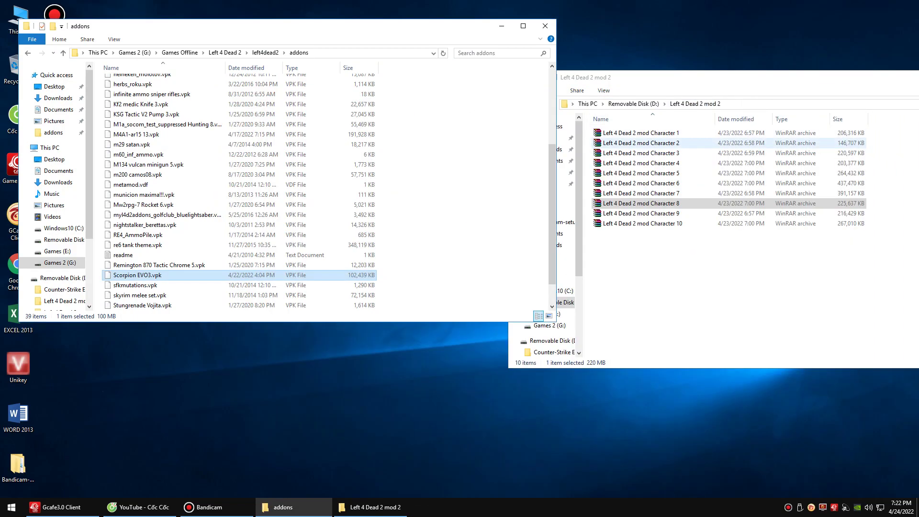
Leave the Left 4 Dead 2 mod 2 folder and open the Zombies folder in Left 4 Dead 2 mod.
left_click(690, 77)
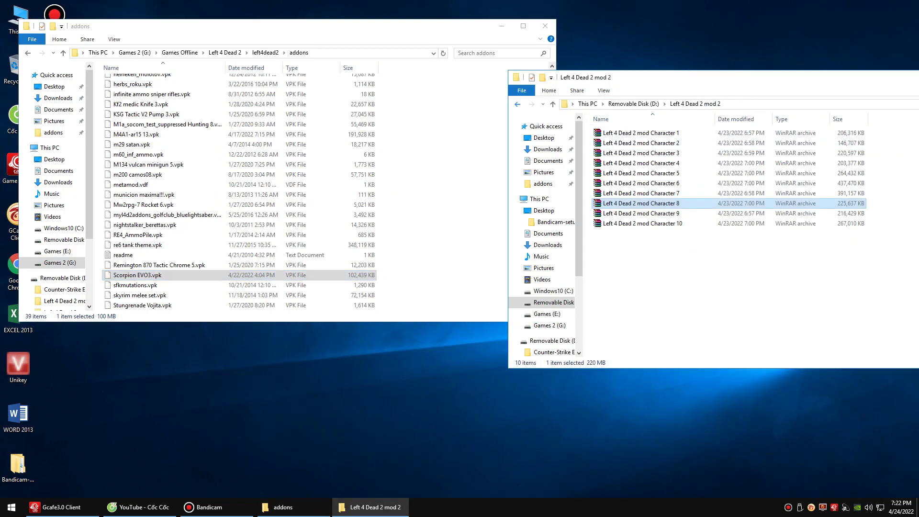
key("BackSpace")
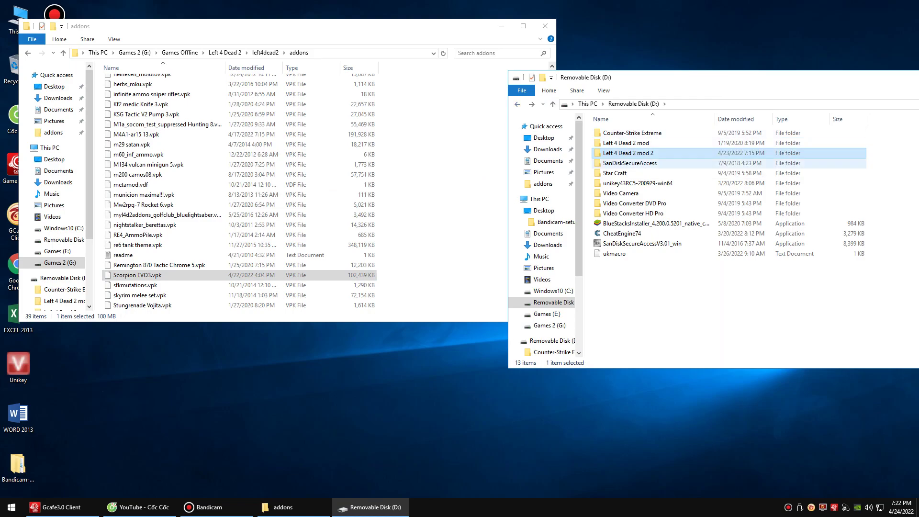
double_click(626, 143)
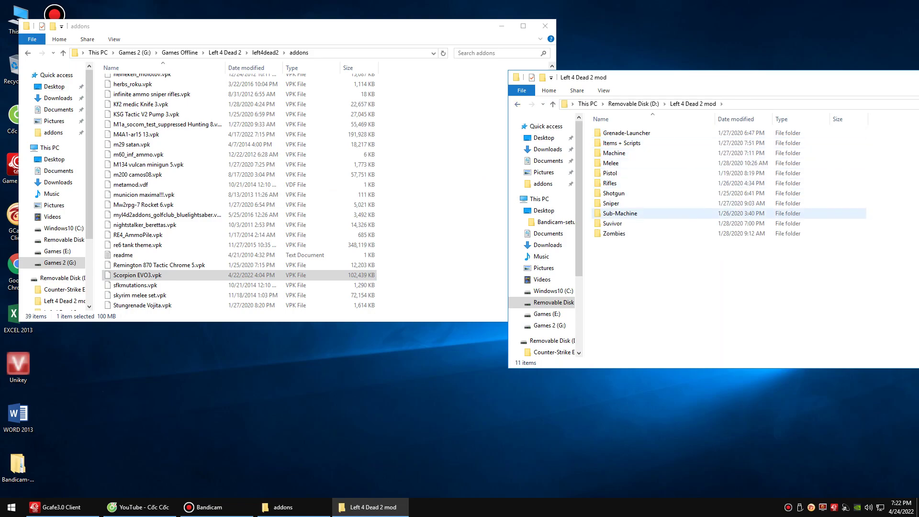
double_click(614, 233)
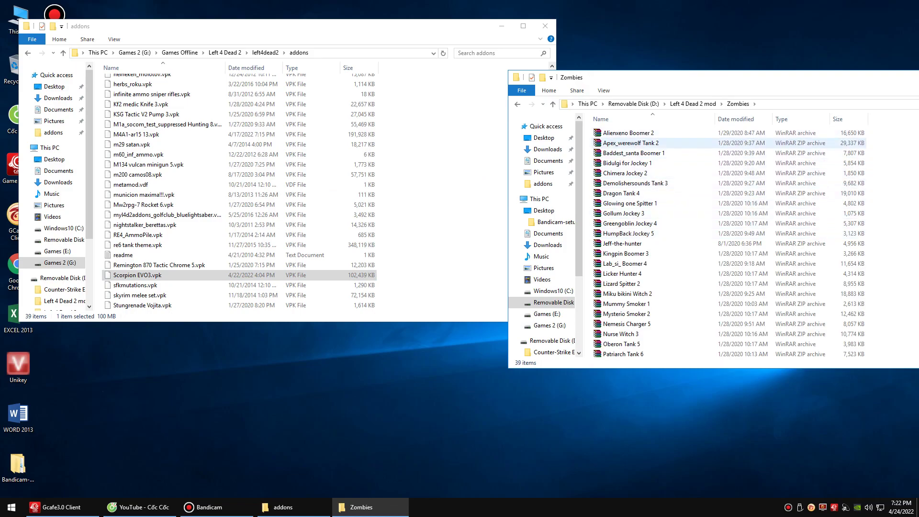
Extract chimera.vpk from the Chimera Jockey 2 archive into the addons folder, close the archive and return to the Zombies folder.
double_click(745, 173)
left_click_drag(743, 134, 759, 132)
left_click_drag(576, 218, 445, 210)
left_click_drag(713, 129, 526, 129)
left_click(834, 129)
left_click(790, 78)
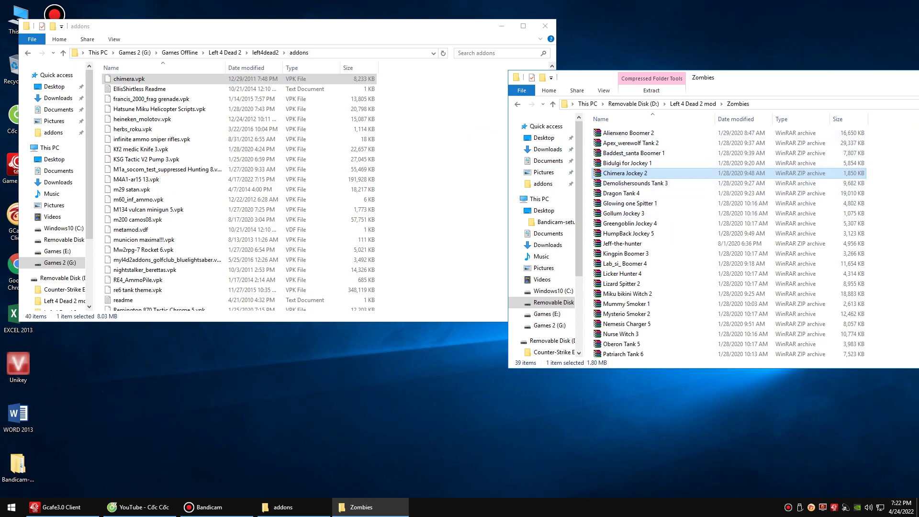
Extract dragon_tank.vpk from the Dragon Tank 4 archive into the addons folder, close the archive and return to the Zombies folder.
double_click(621, 193)
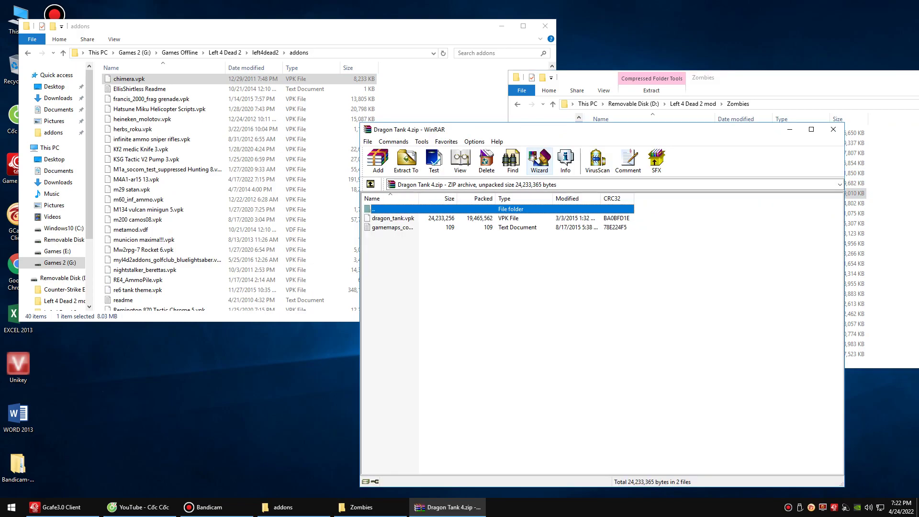
left_click_drag(493, 221, 421, 206)
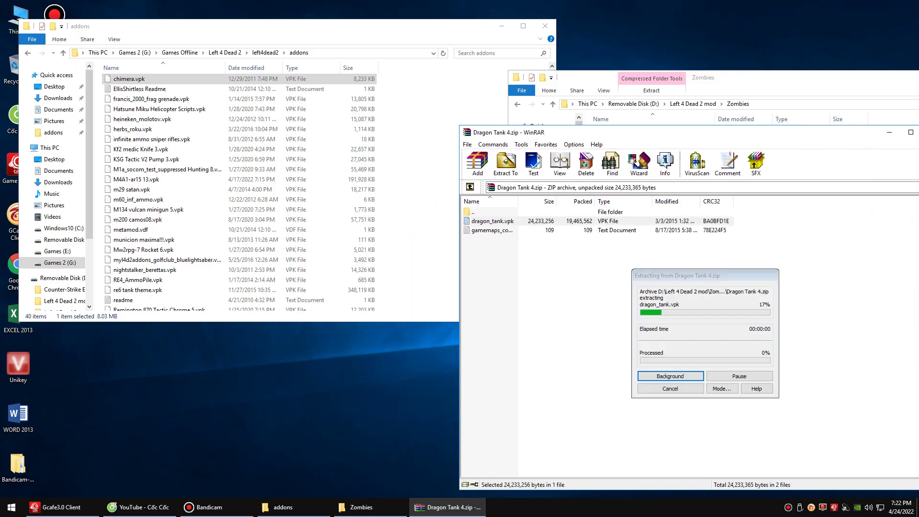
left_click_drag(790, 133, 654, 138)
left_click(797, 135)
left_click(766, 78)
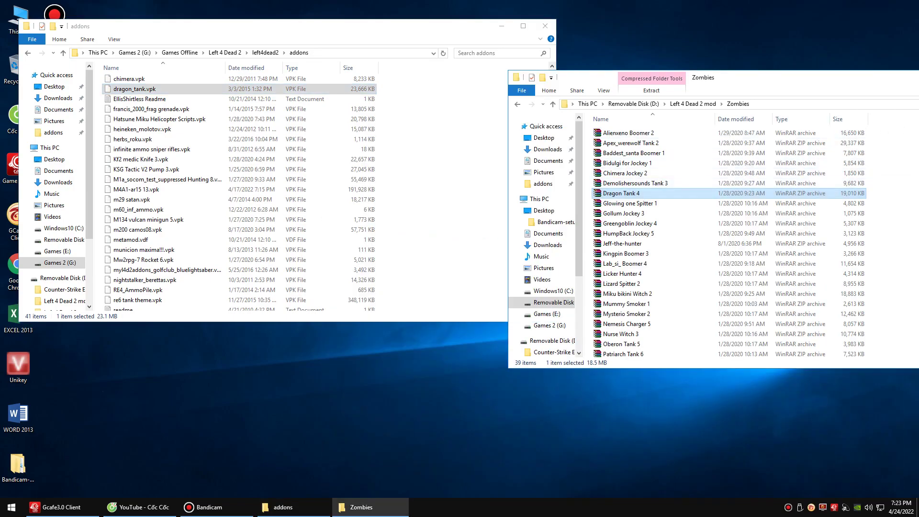
Extract Glowing one Spitter.vpk from the Glowing one Spitter 1 archive into the addons folder and close the archive.
double_click(689, 202)
left_click_drag(574, 137, 711, 139)
left_click(709, 227)
left_click_drag(708, 228, 422, 201)
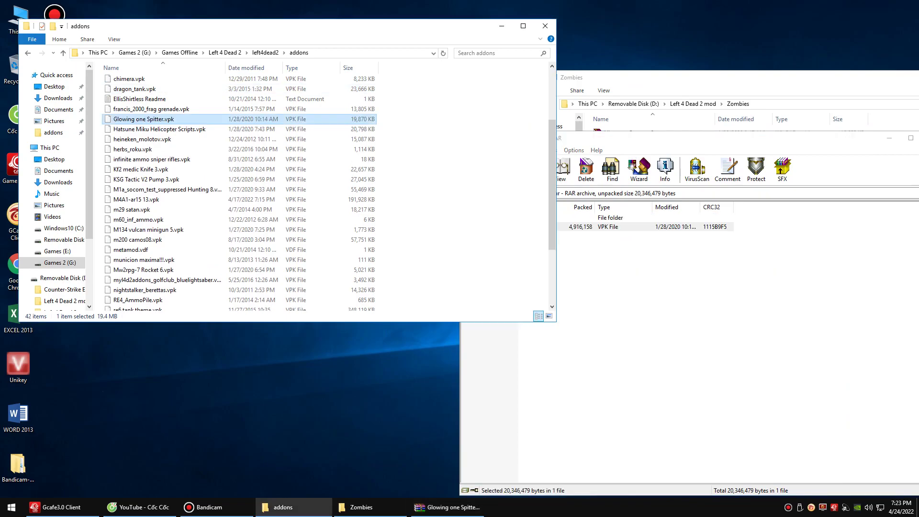
left_click_drag(694, 138, 574, 138)
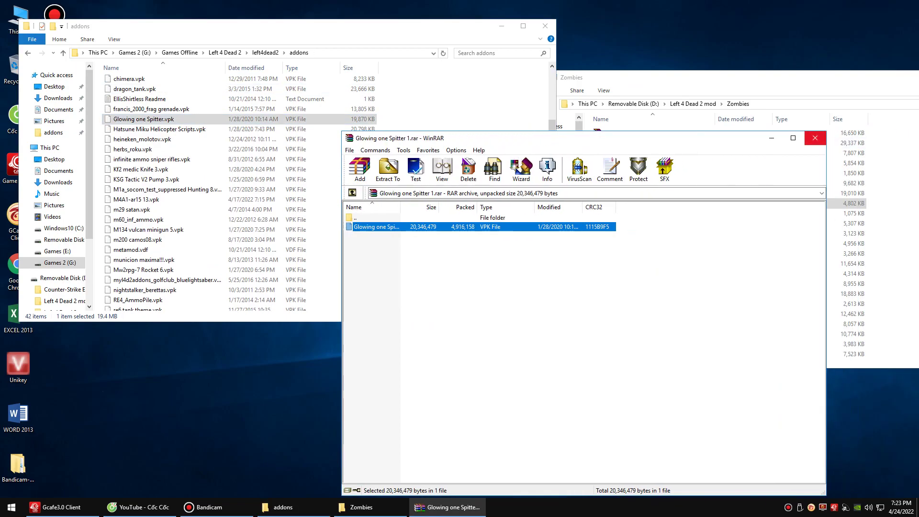
left_click(814, 138)
left_click(809, 78)
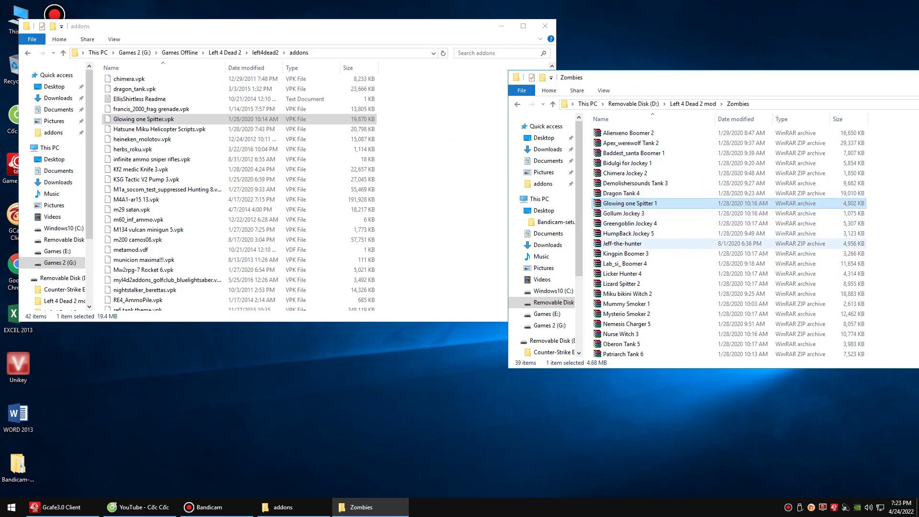
Extract Jeff_the_Hunter.vpk from the Jeff-the-hunter archive into the addons folder and close the archive.
double_click(622, 243)
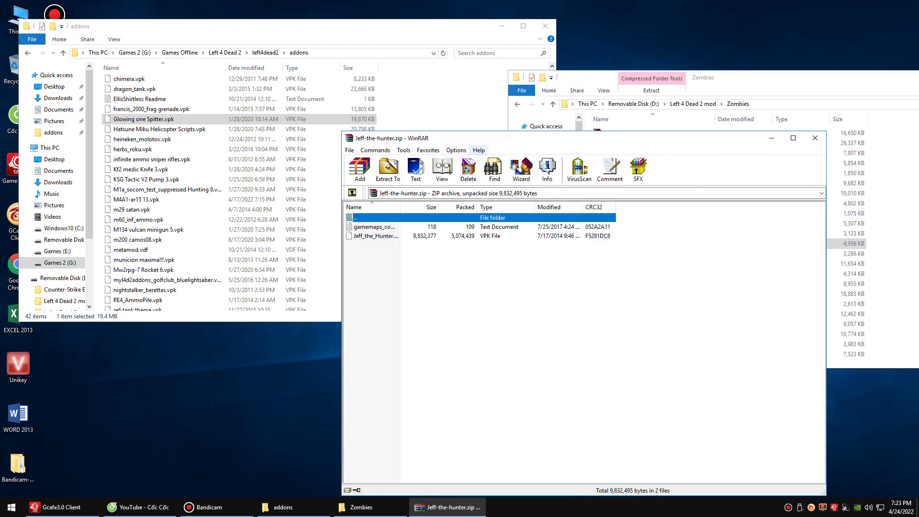
left_click_drag(549, 140, 601, 141)
left_click_drag(480, 236, 416, 206)
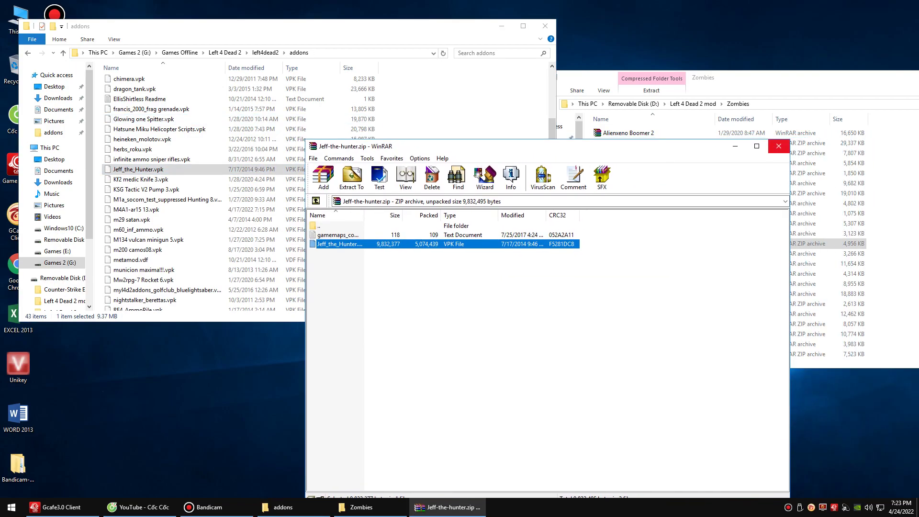
left_click(778, 146)
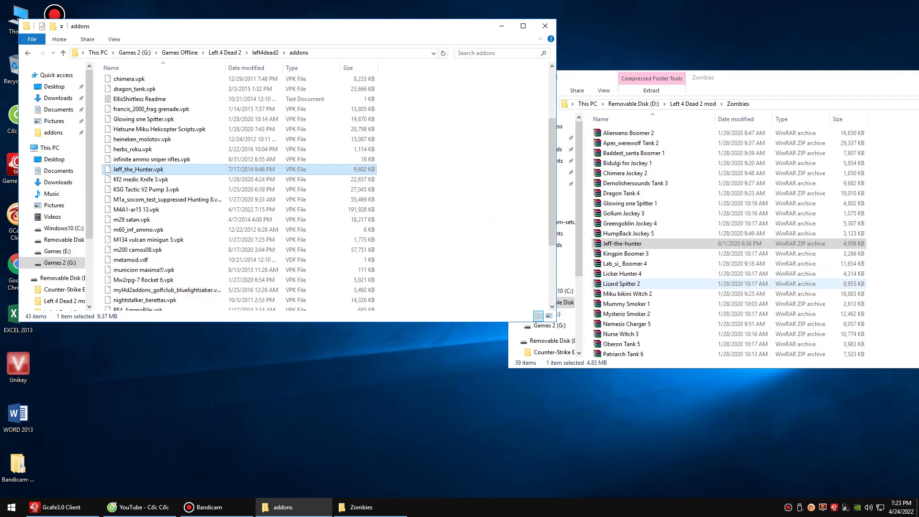
scroll(670, 283, "down", 1)
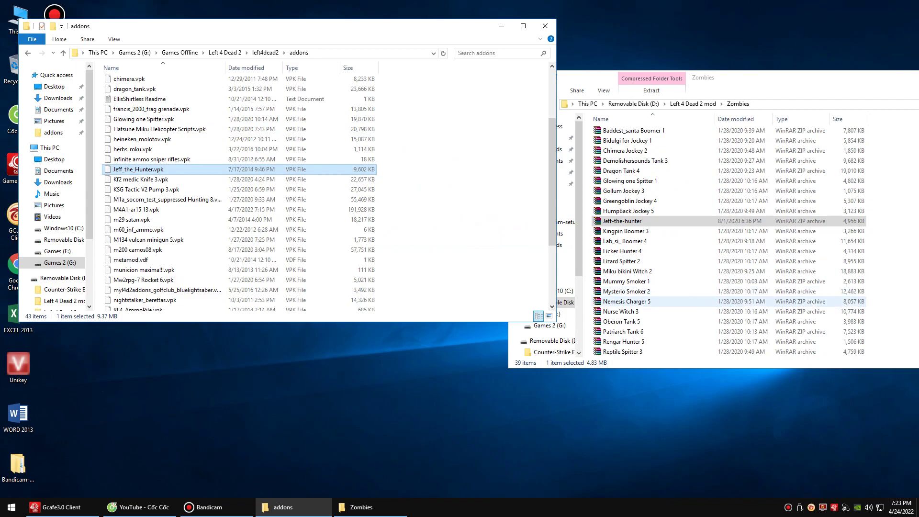
scroll(670, 242, "down", 2)
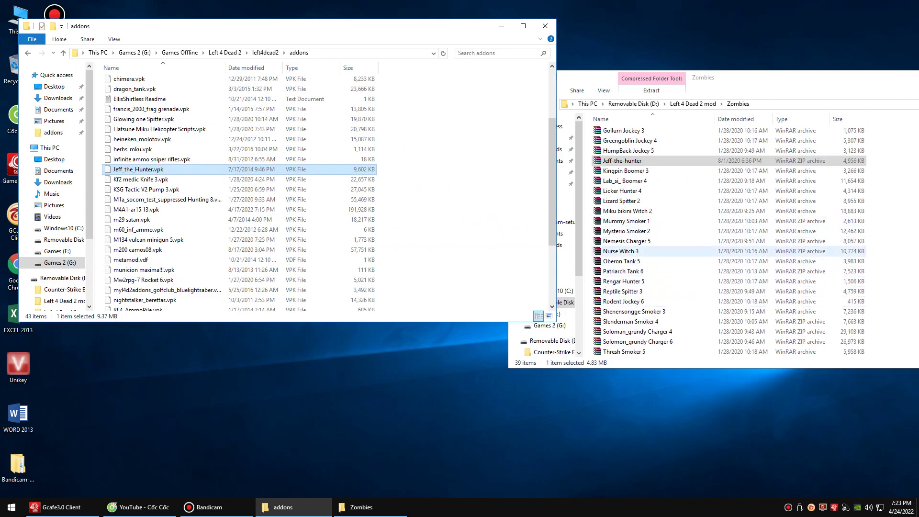
double_click(621, 251)
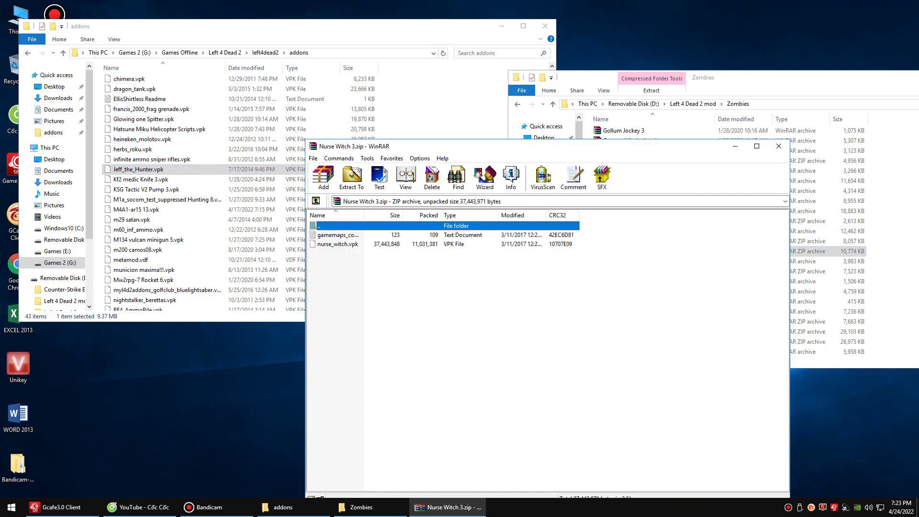
left_click_drag(565, 144, 544, 152)
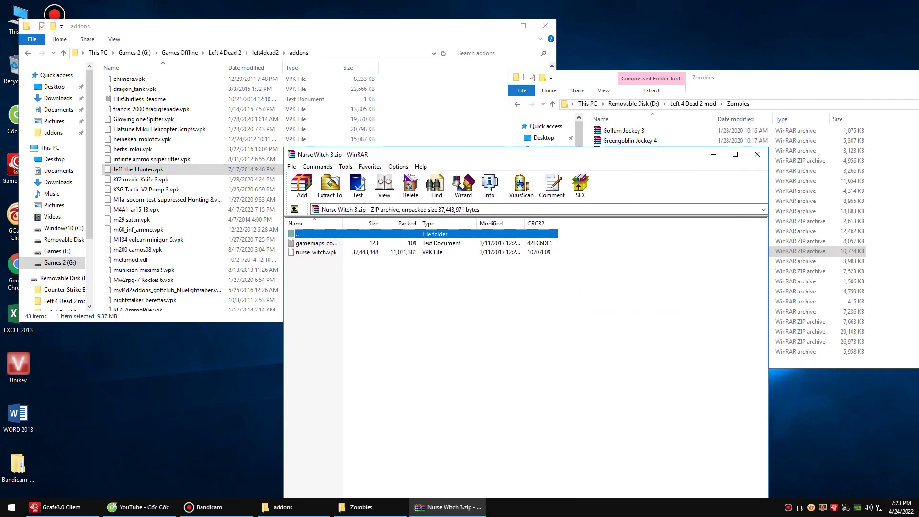
key("Escape")
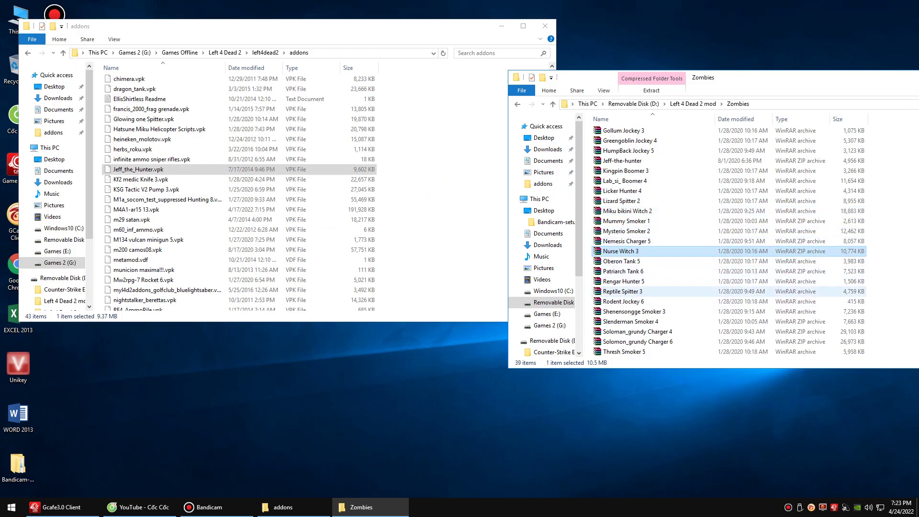
Extract charger - soloman grundy.vpk from the Soloman_grundy Charger 4 archive into the addons folder and close the archive.
scroll(637, 295, "down", 1)
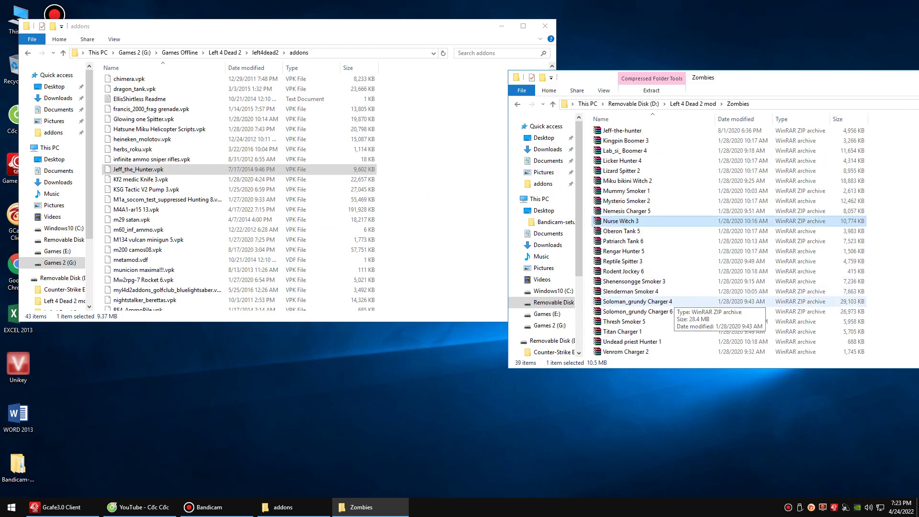
double_click(665, 302)
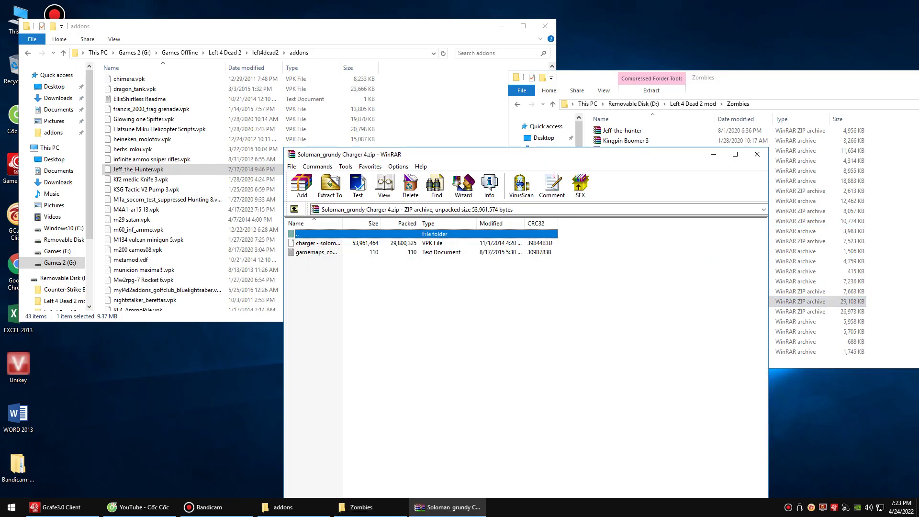
left_click_drag(569, 156, 788, 145)
left_click(536, 232)
left_click_drag(536, 233, 459, 192)
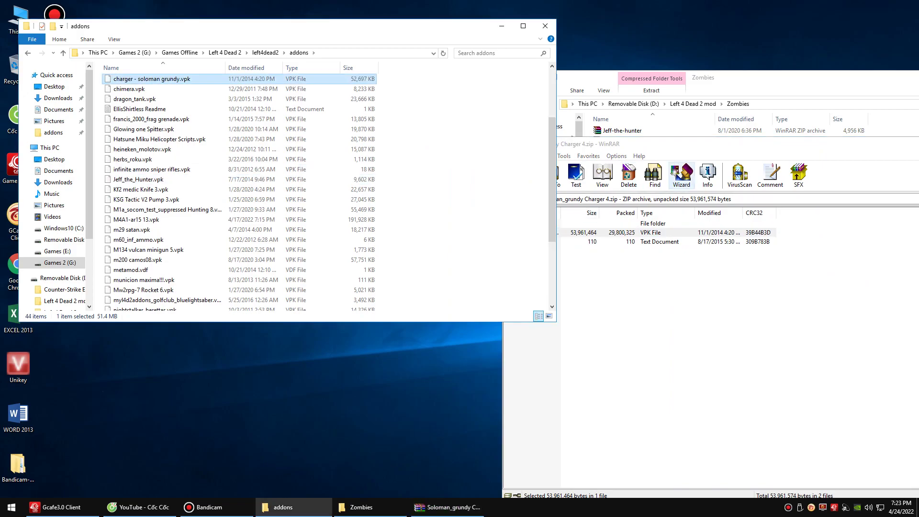
left_click_drag(742, 143, 529, 151)
left_click(763, 152)
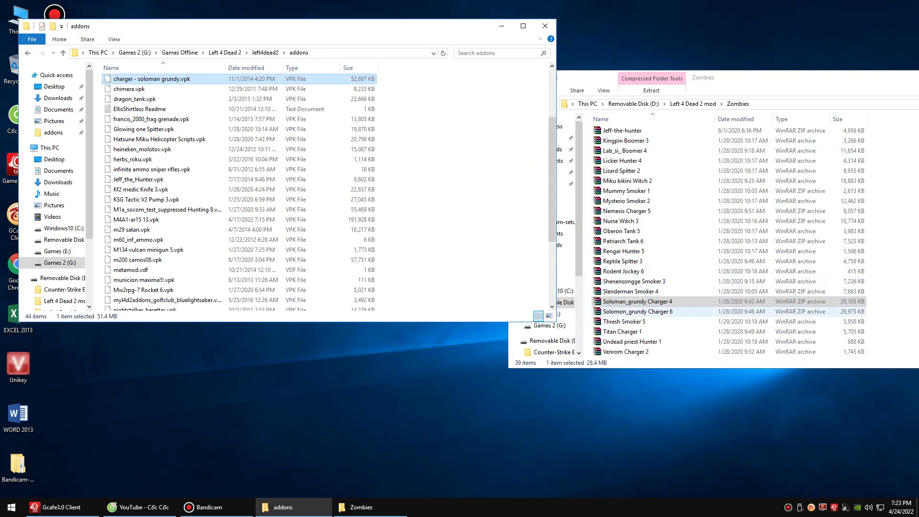
Check the contents of the Solomon_grundy Charger 6 archive and close it without extracting anything.
double_click(670, 312)
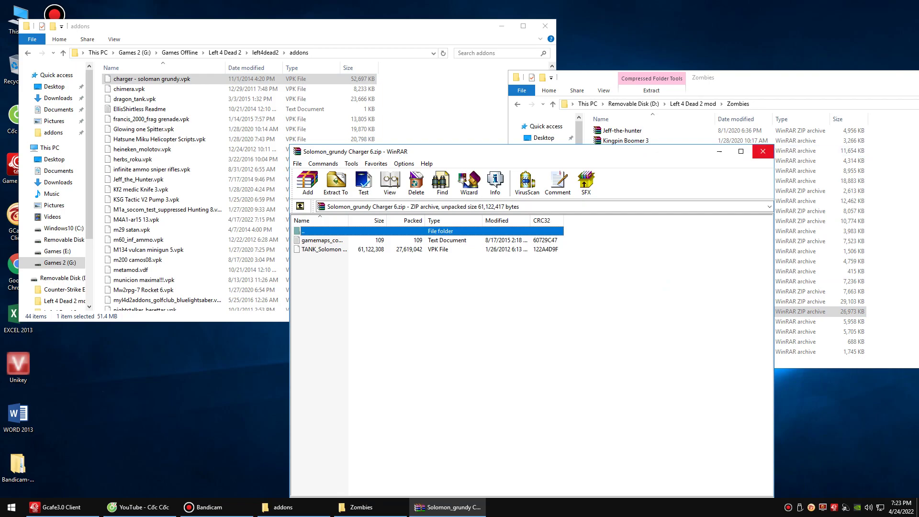
left_click(763, 151)
Extract Xier Witch.vpk from the Xier Witch 1 archive into the addons folder and close the archive.
scroll(708, 280, "down", 1)
scroll(637, 282, "down", 1)
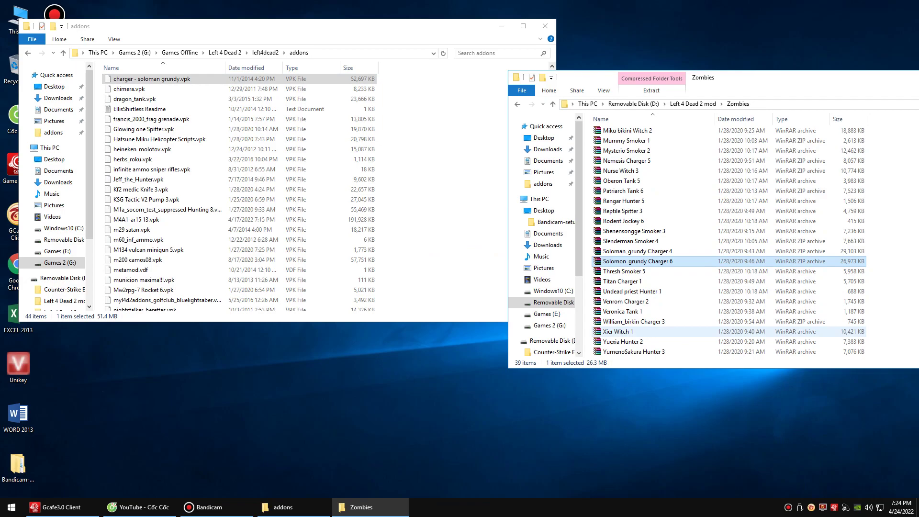
double_click(618, 332)
left_click_drag(589, 151, 771, 144)
left_click_drag(503, 233, 431, 206)
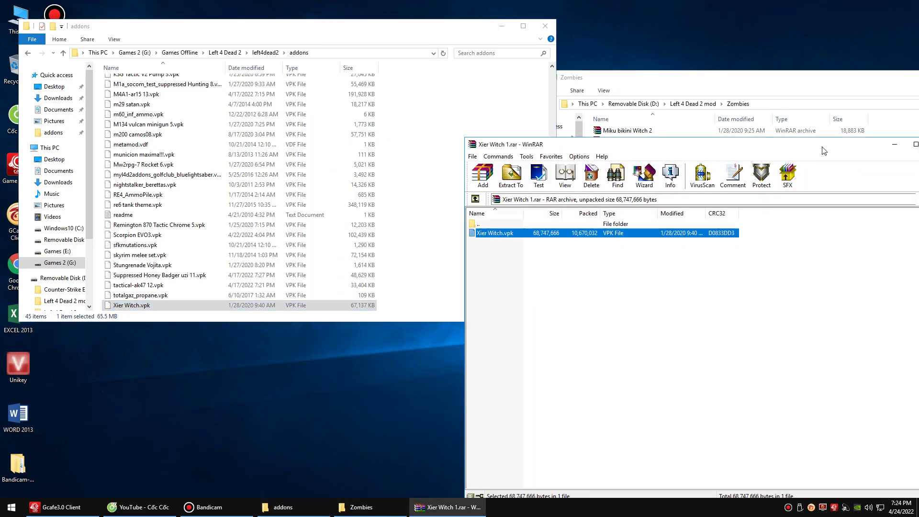
left_click_drag(769, 145, 550, 152)
left_click(726, 152)
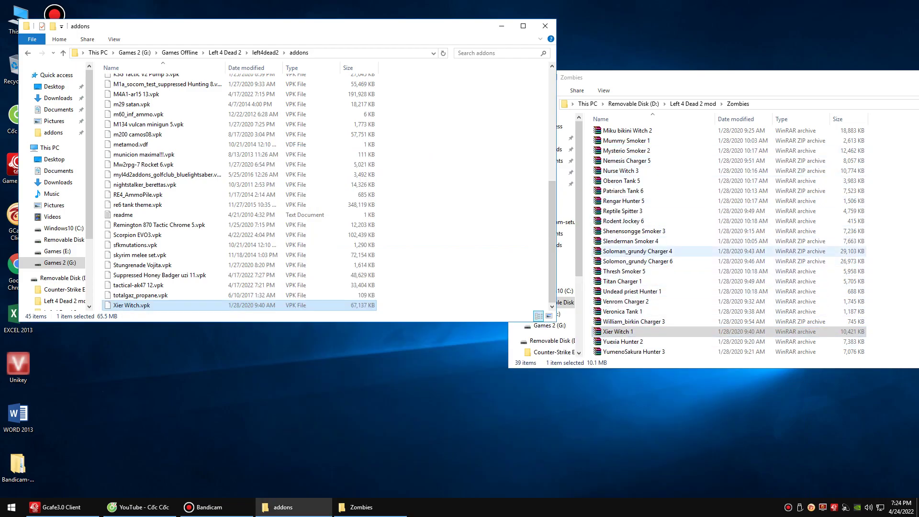
Extract SlenderMan Smoker v2.0.vpk from the Slenderman Smoker 4 archive into the addons folder and close the archive.
double_click(627, 240)
left_click_drag(435, 152, 674, 189)
left_click_drag(527, 286, 431, 244)
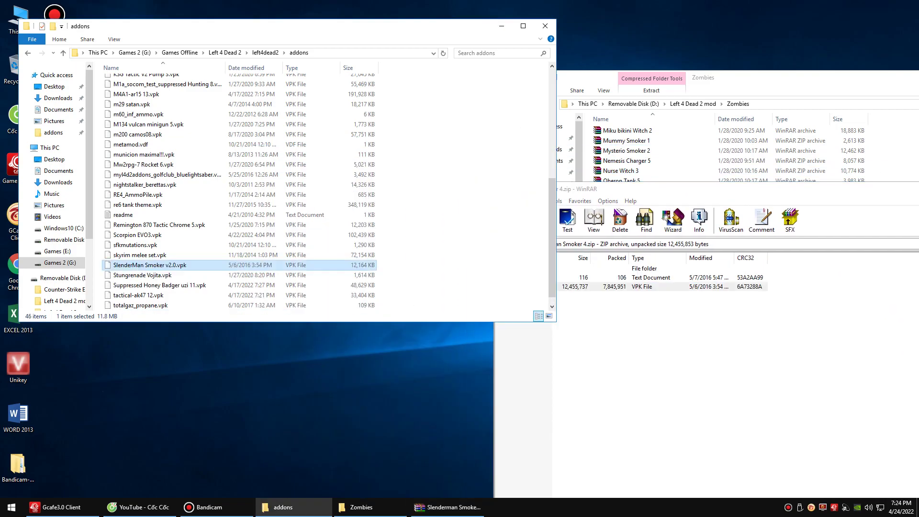
left_click_drag(674, 189, 437, 196)
left_click(730, 196)
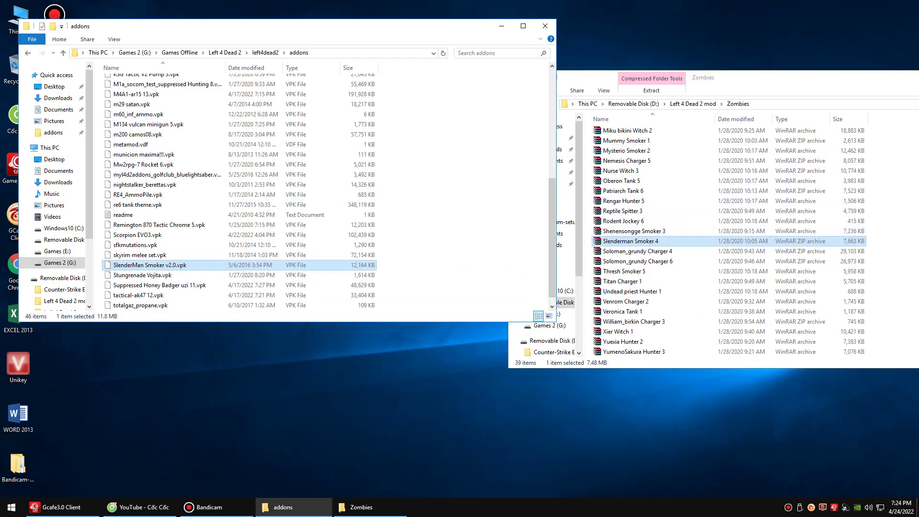
Extract Kingpin Boomer.vpk from the Kingpin Boomer 3 archive into the addons folder and close the archive.
scroll(694, 282, "up", 1)
scroll(670, 243, "up", 5)
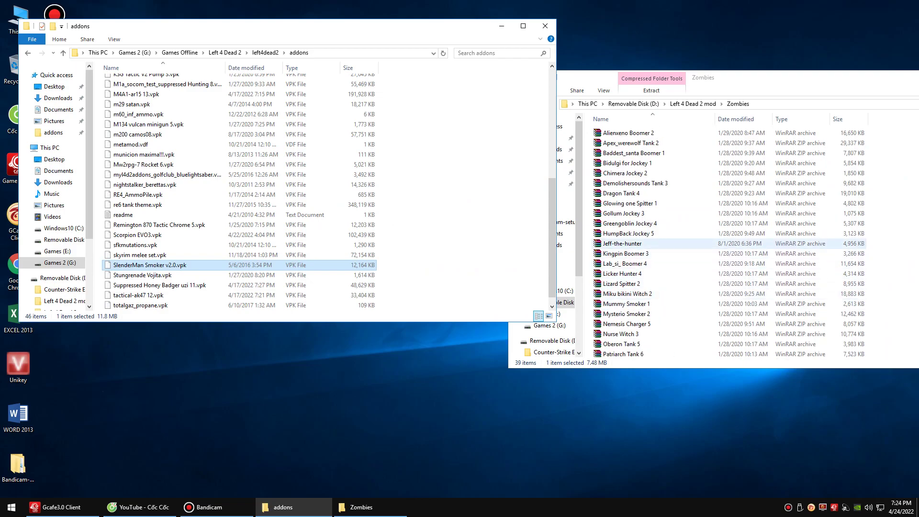
double_click(625, 254)
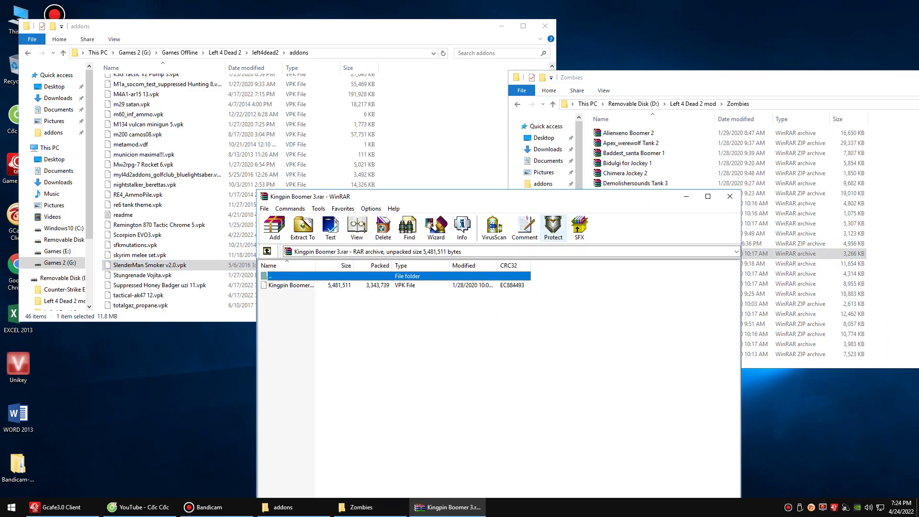
left_click_drag(437, 196, 644, 184)
left_click_drag(498, 273, 431, 215)
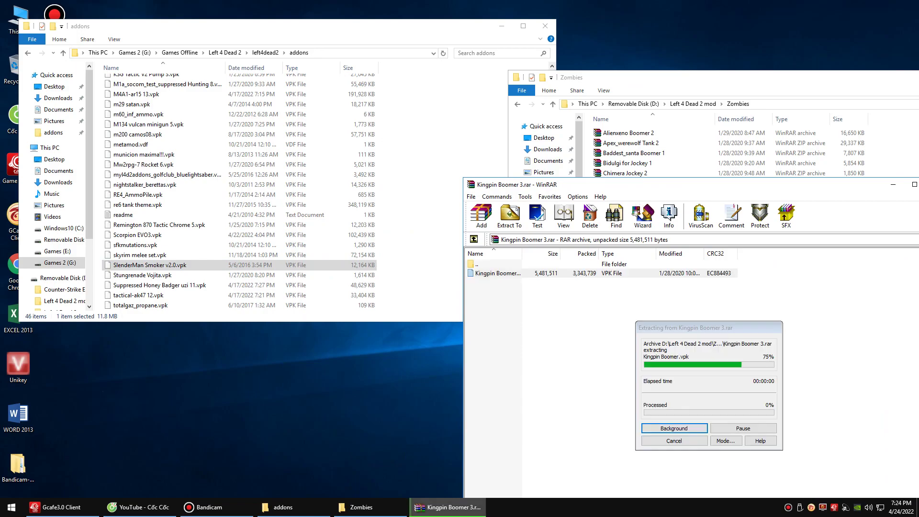
left_click_drag(700, 187, 422, 188)
left_click(660, 185)
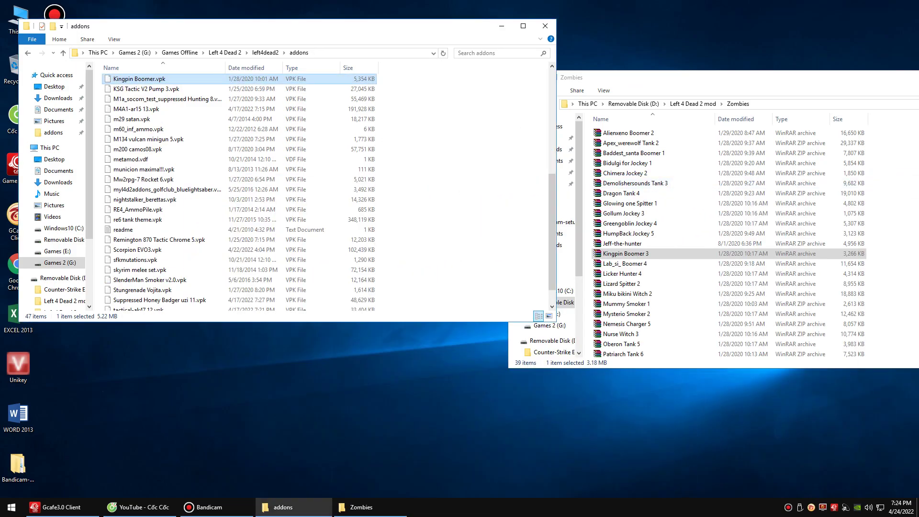
Go to the Left 4 Dead 2 mod 2 folder on the removable disk and open the Left 4 Dead 2 mod Character 1 archive.
left_click(663, 78)
left_click(518, 104)
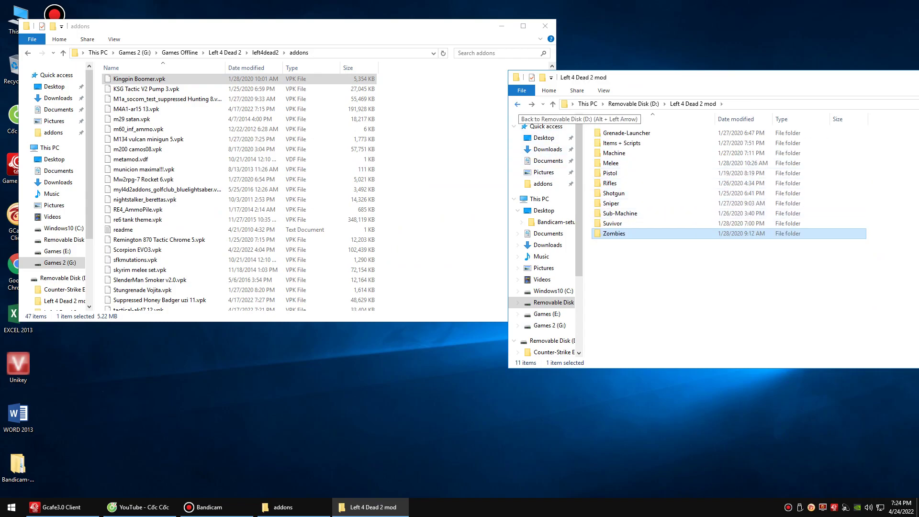
left_click(518, 104)
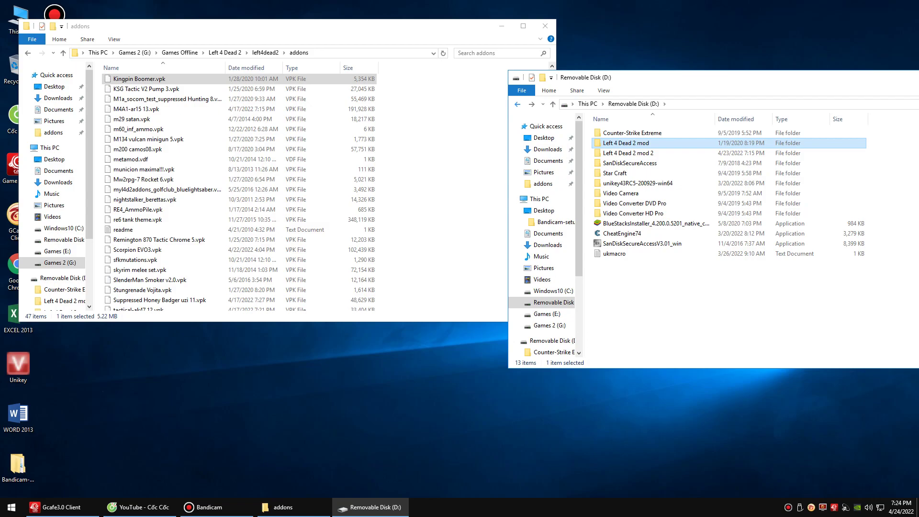
double_click(622, 152)
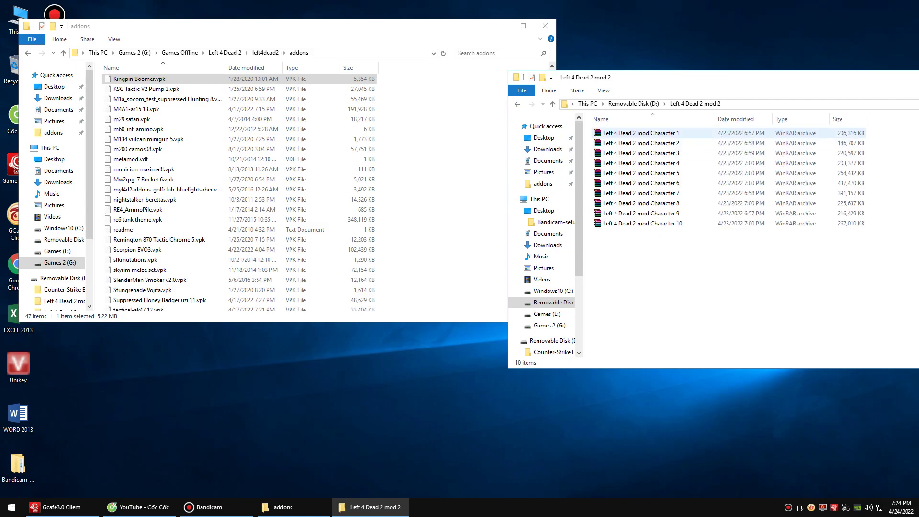
double_click(640, 132)
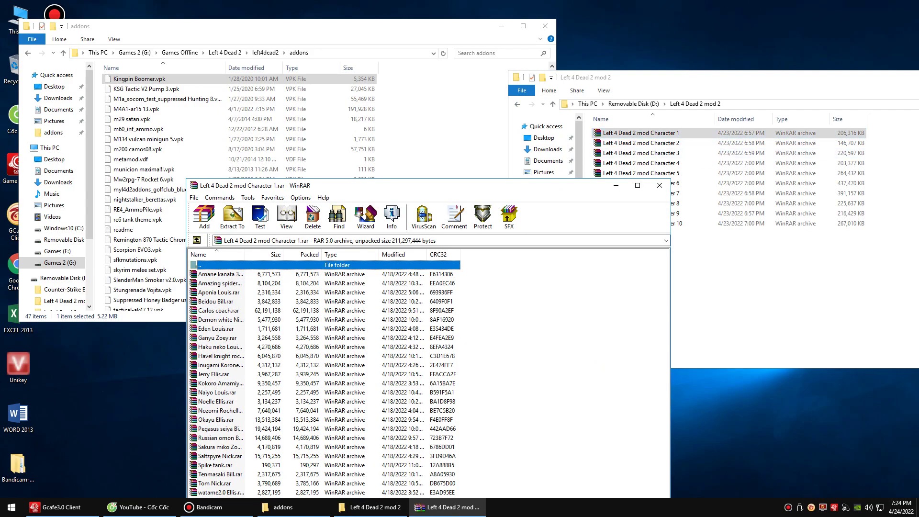
left_click_drag(524, 186, 756, 168)
Examine the contents of the nested Amane kanata 3.0 Bill and Amazing spiderman Nick archives, closing each without extracting.
double_click(457, 256)
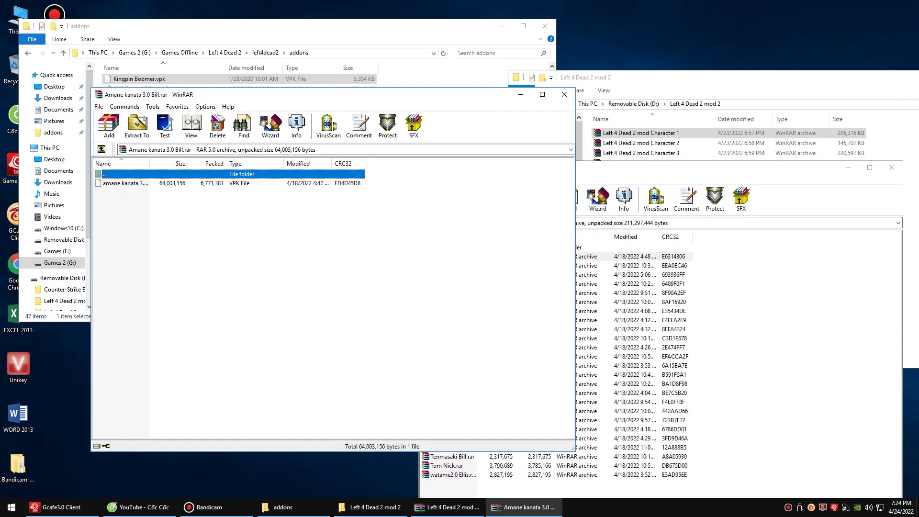
left_click_drag(353, 100, 712, 97)
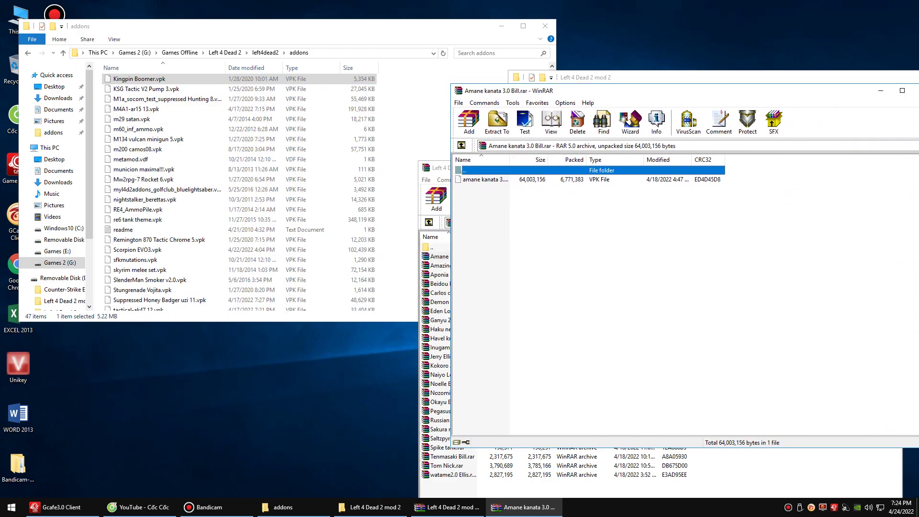
left_click_drag(635, 94, 384, 151)
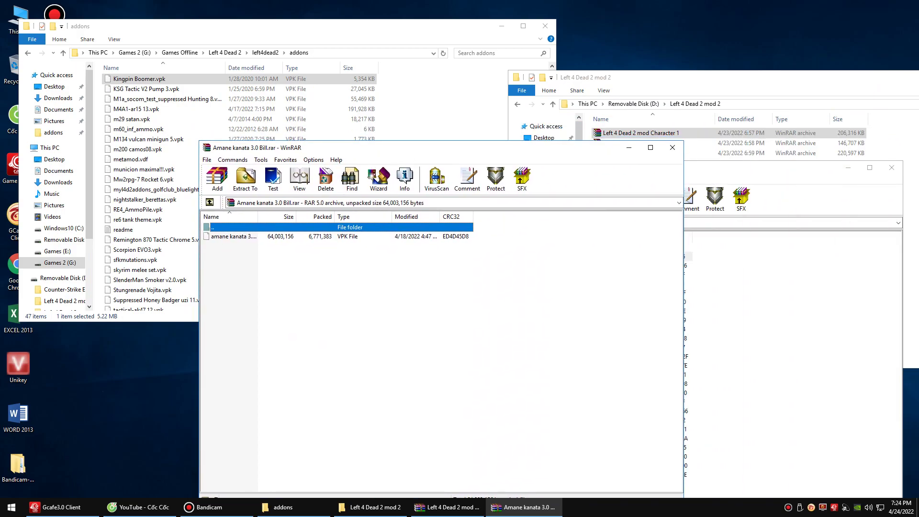
left_click(672, 147)
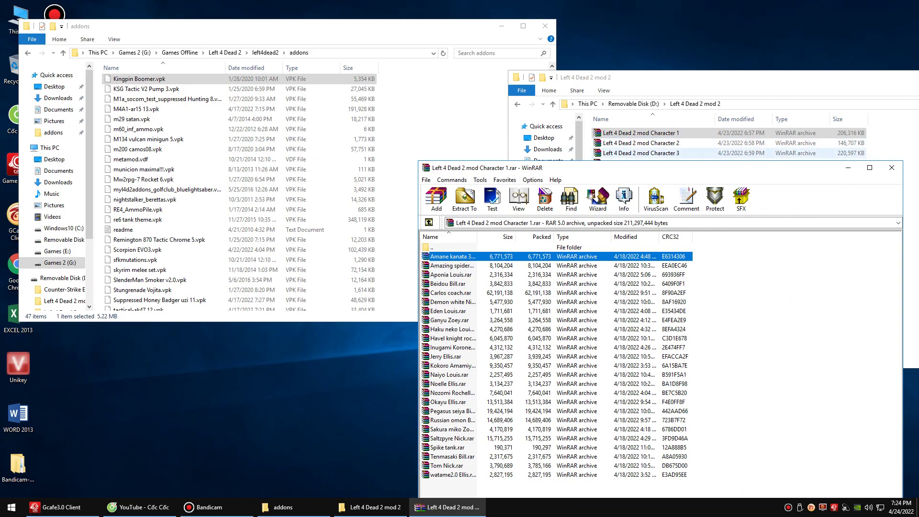
double_click(452, 266)
key("Return")
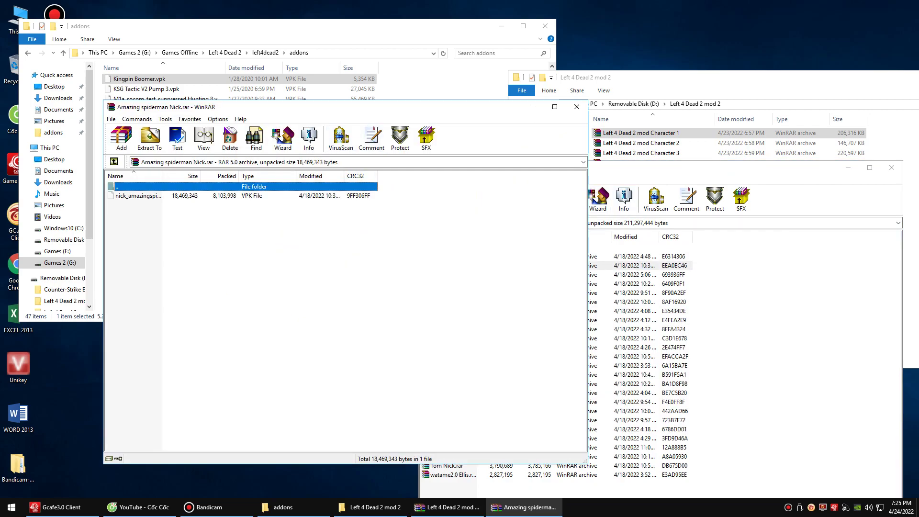
left_click_drag(440, 109, 477, 163)
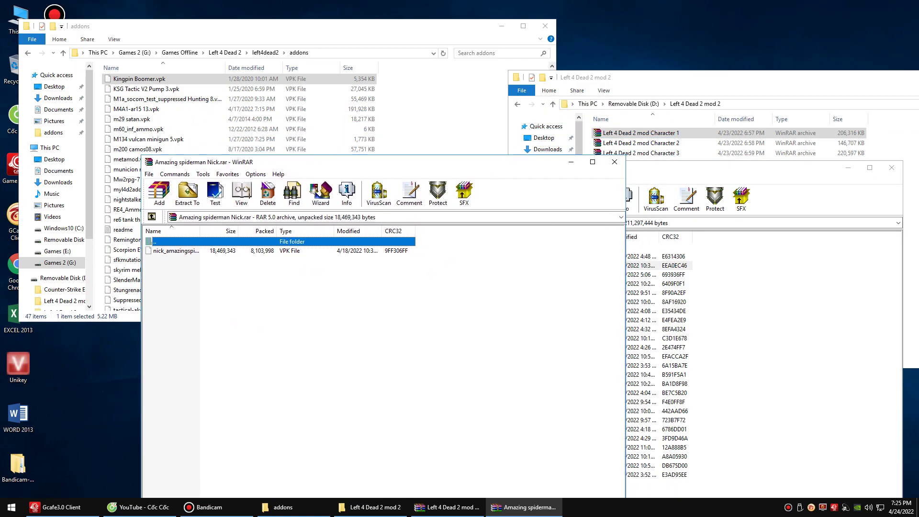
left_click(615, 162)
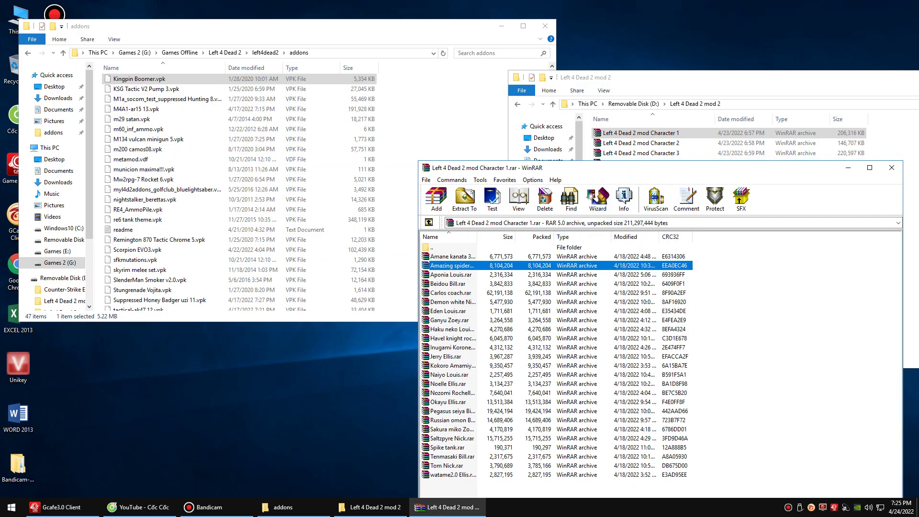
Extract the Carlos for coach VPK file from the nested Carlos coach.rar into the addons folder and close that archive.
left_click(451, 293)
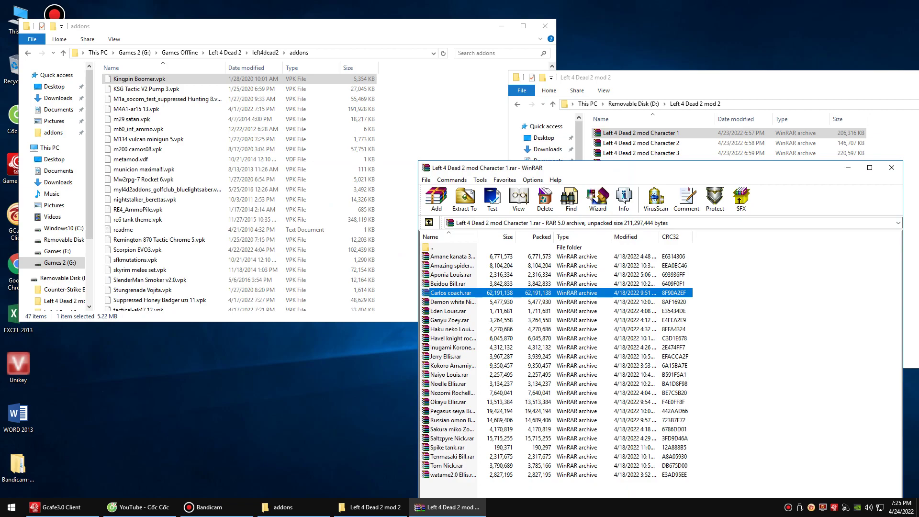
key("Return")
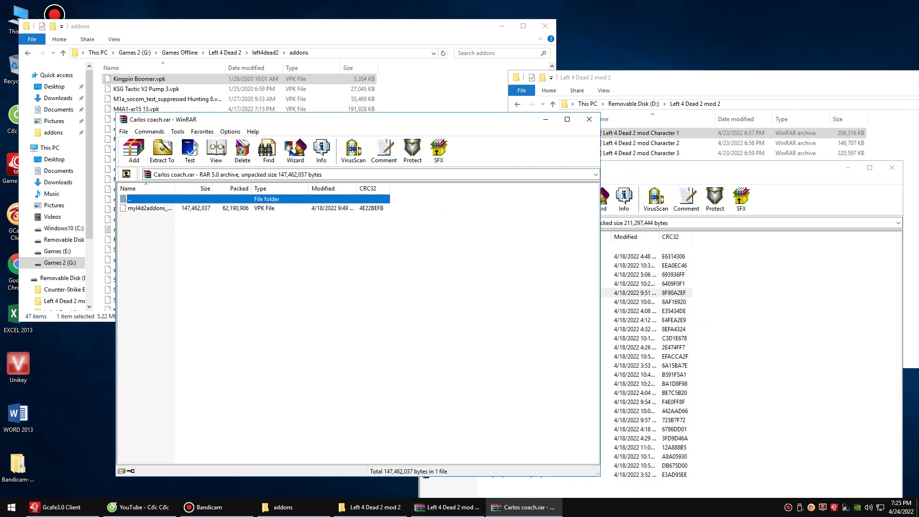
left_click_drag(434, 125, 526, 233)
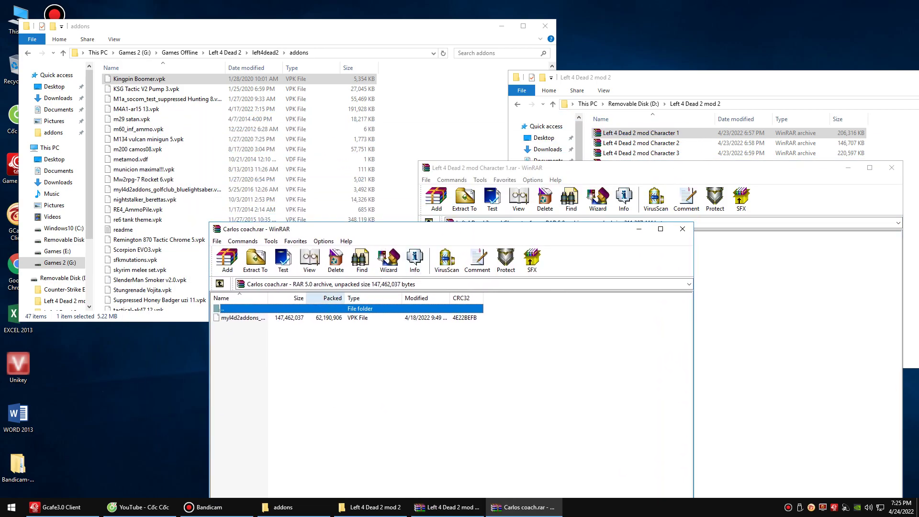
left_click(250, 318)
left_click_drag(250, 318, 430, 163)
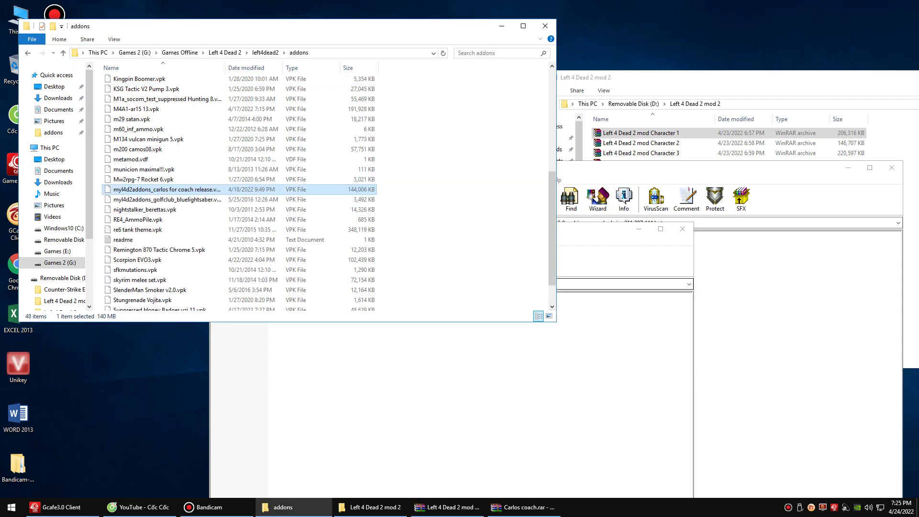
left_click(683, 228)
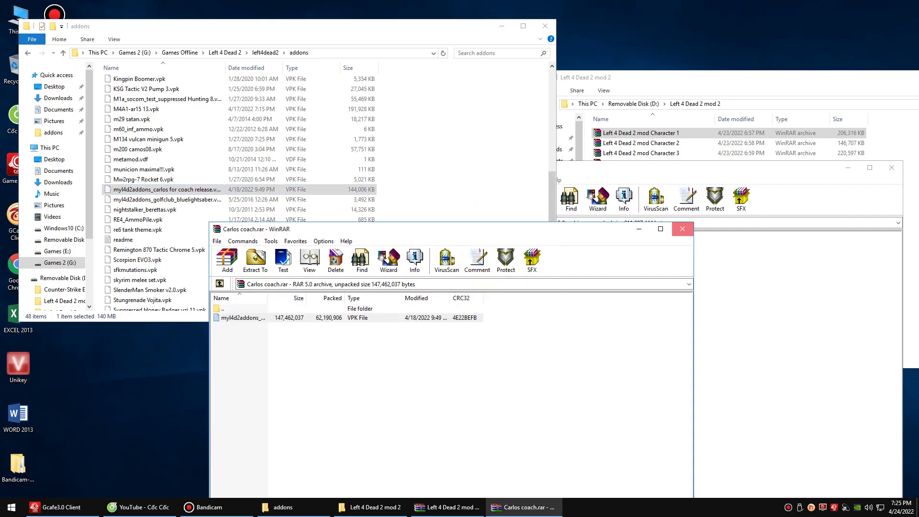
left_click(682, 228)
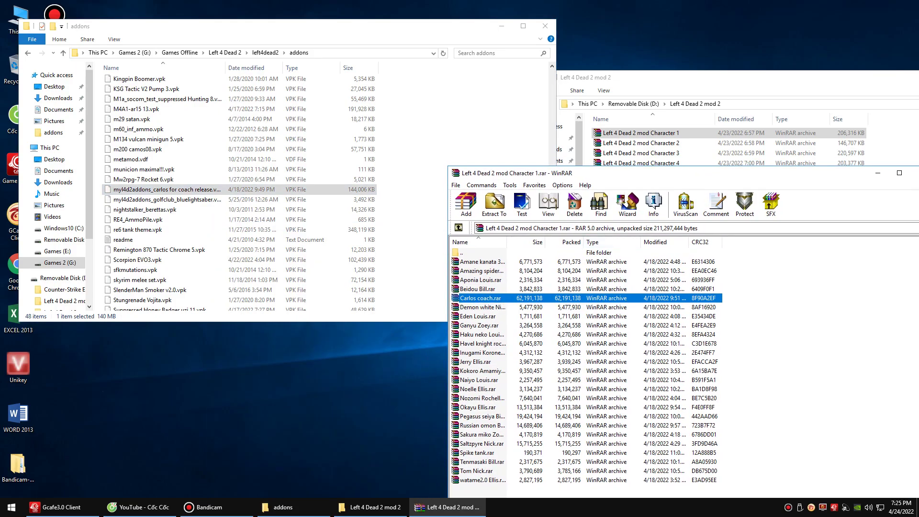
Examine the contents of the nested Havel knight rock Coach and Inugami Korone Nick archives, closing each without extracting.
left_click(482, 307)
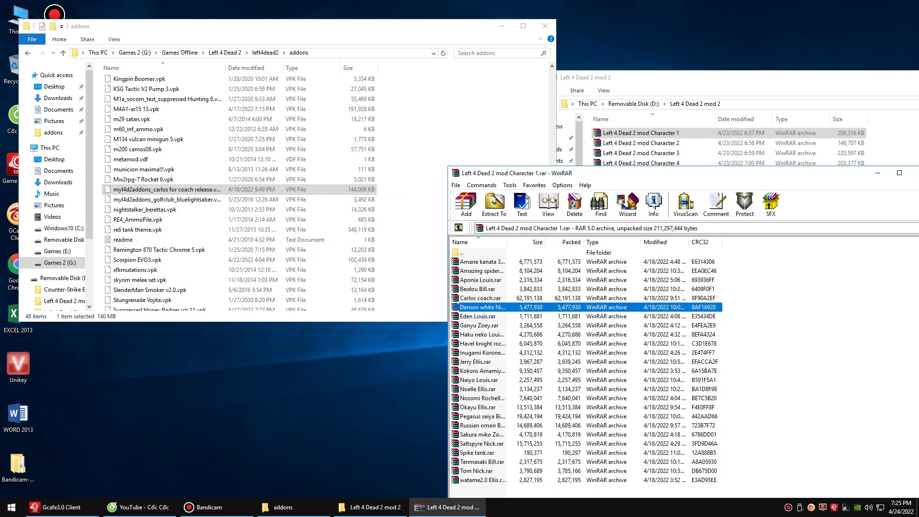
left_click(482, 334)
left_click(482, 343)
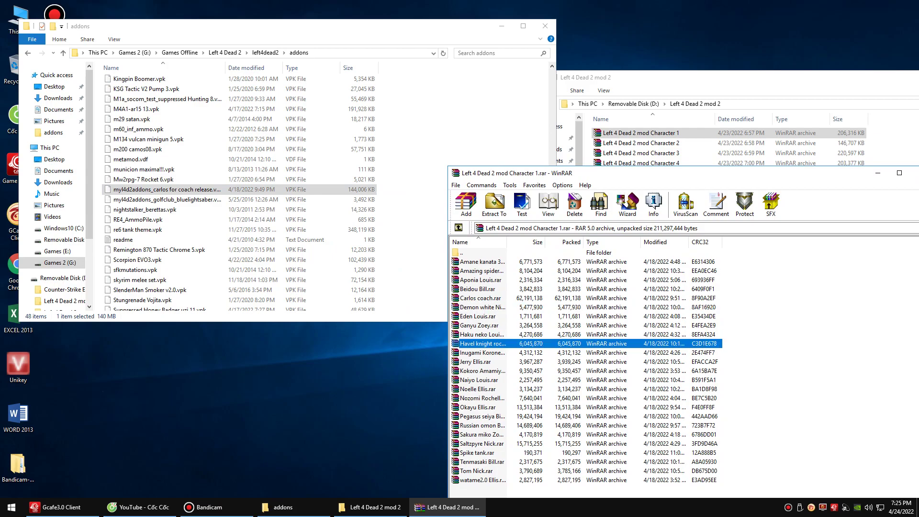
key("Return")
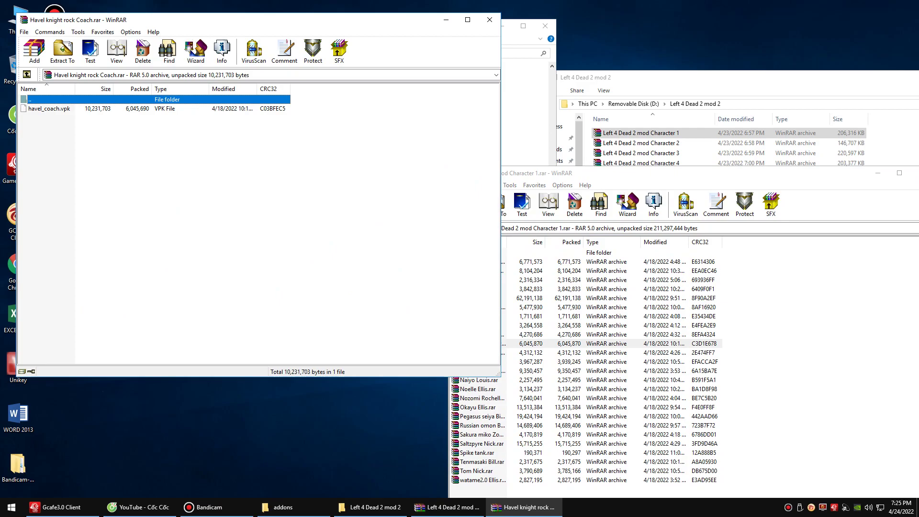
left_click(489, 20)
key("Down")
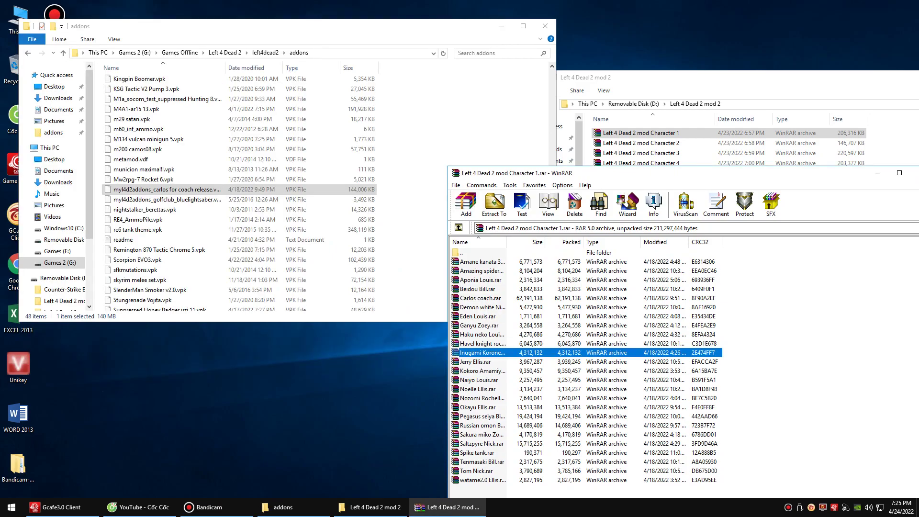
key("Return")
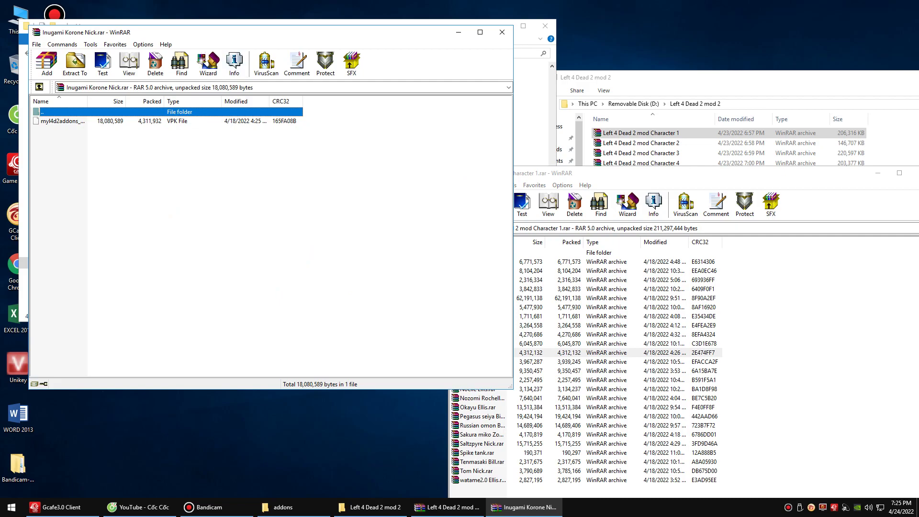
left_click_drag(192, 33, 233, 226)
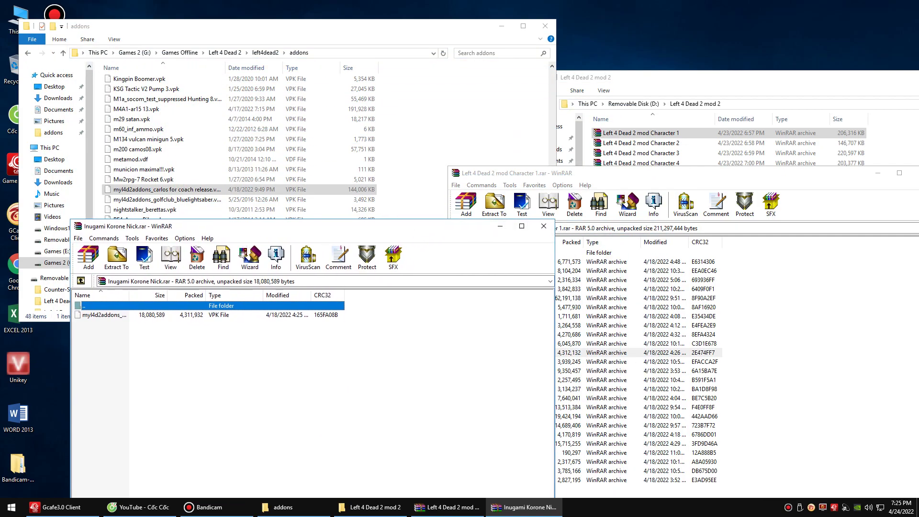
left_click(544, 226)
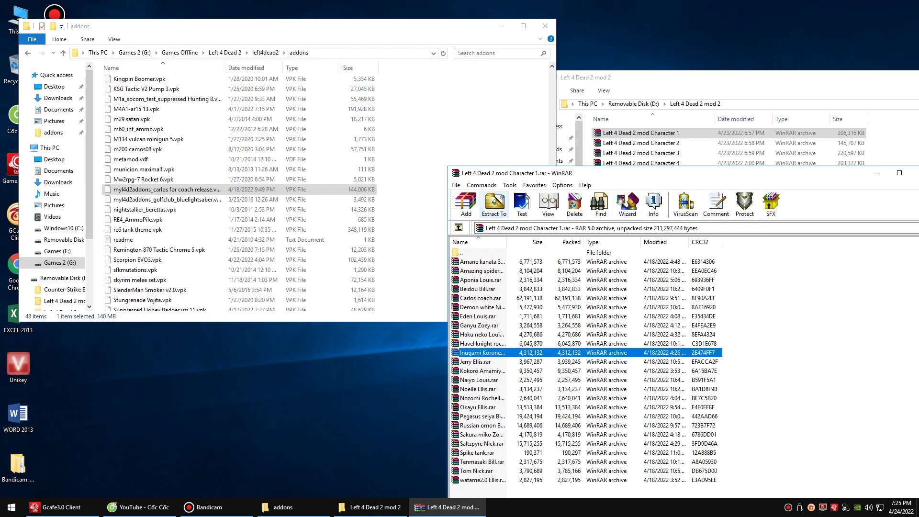
Close the Left 4 Dead 2 mod Character 1 archive and reopen it from the Left 4 Dead 2 mod 2 folder.
key("BackSpace")
left_click_drag(808, 173, 612, 150)
left_click(722, 149)
key("alt+Tab")
key("Return")
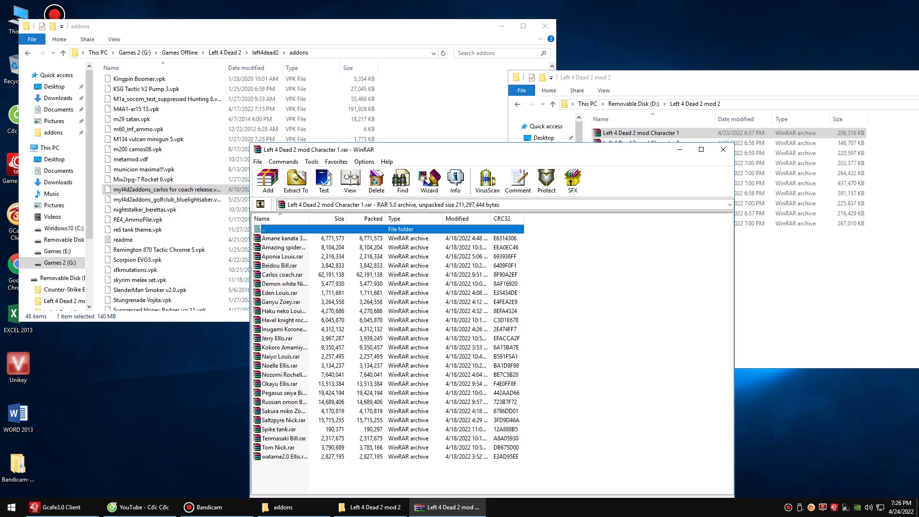
Open the nested Nozomi Rochelle.rar from the Character 1 archive and enter its Nozomi Rochelle folder.
left_click_drag(422, 156, 562, 157)
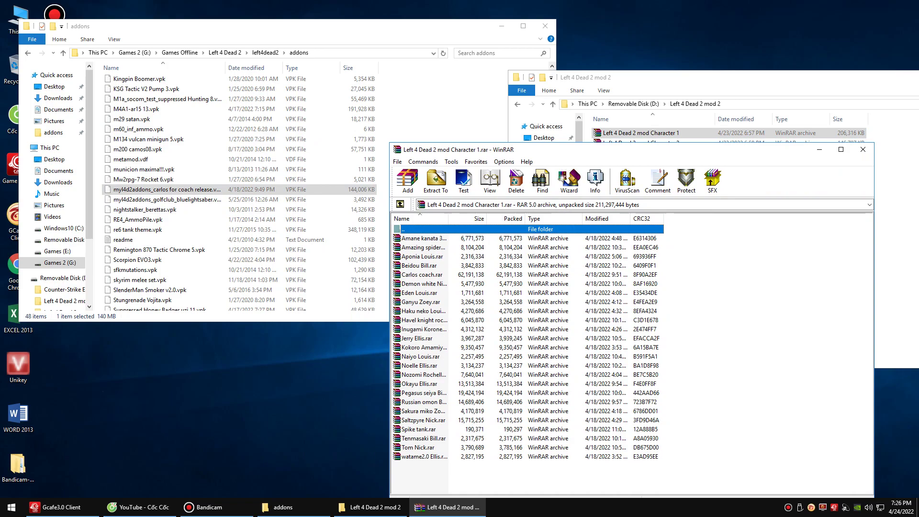
double_click(419, 374)
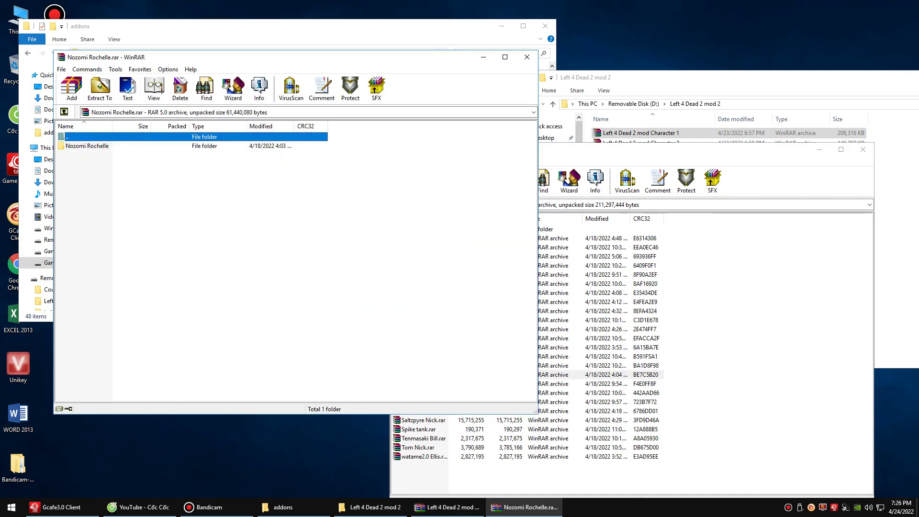
double_click(87, 145)
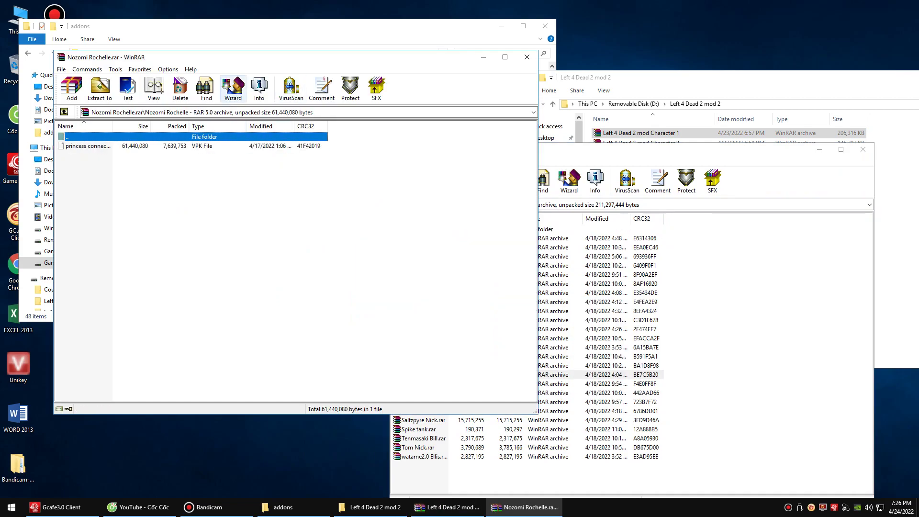
Try to extract the princess connect nozomi(rochelle) VPK file directly into the addons folder and cancel the transfer.
left_click_drag(282, 66, 689, 107)
left_click_drag(495, 187, 426, 192)
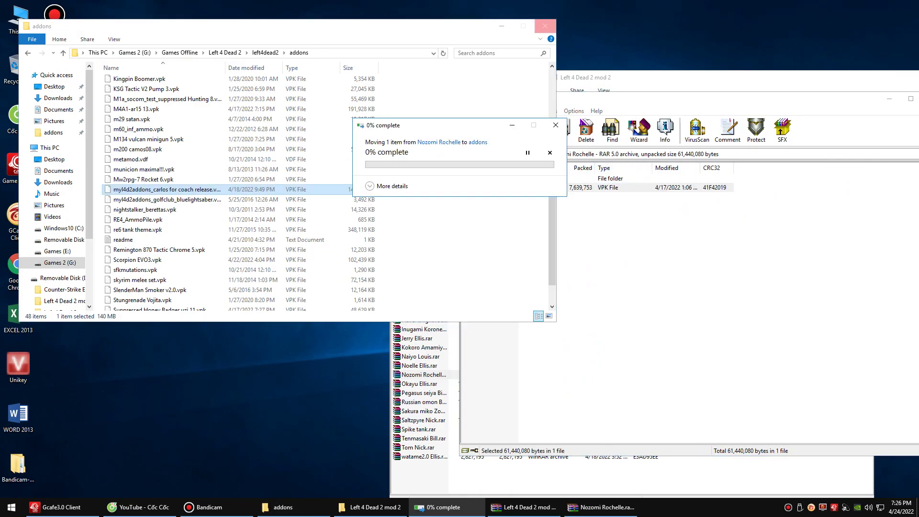
left_click_drag(467, 128, 506, 124)
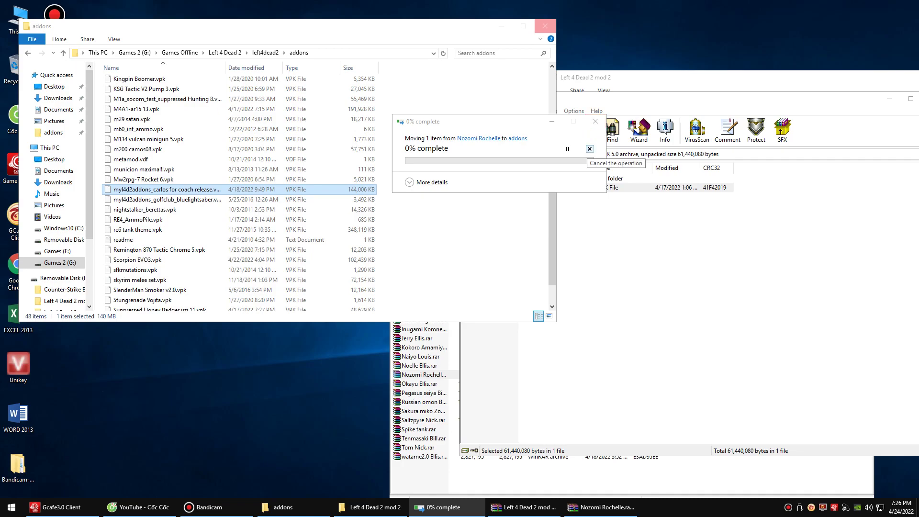
left_click(590, 149)
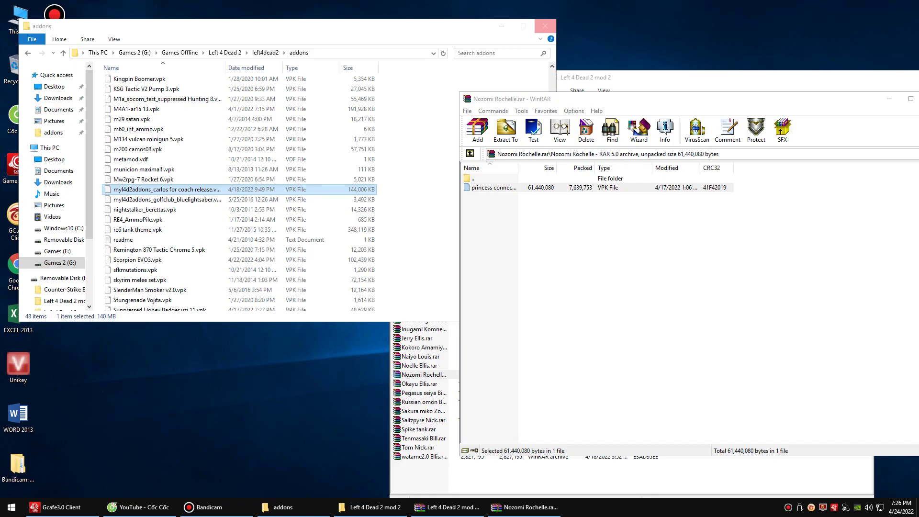
Extract the princess connect nozomi(rochelle) VPK file onto the desktop and close the Nozomi Rochelle archive.
right_click(312, 398)
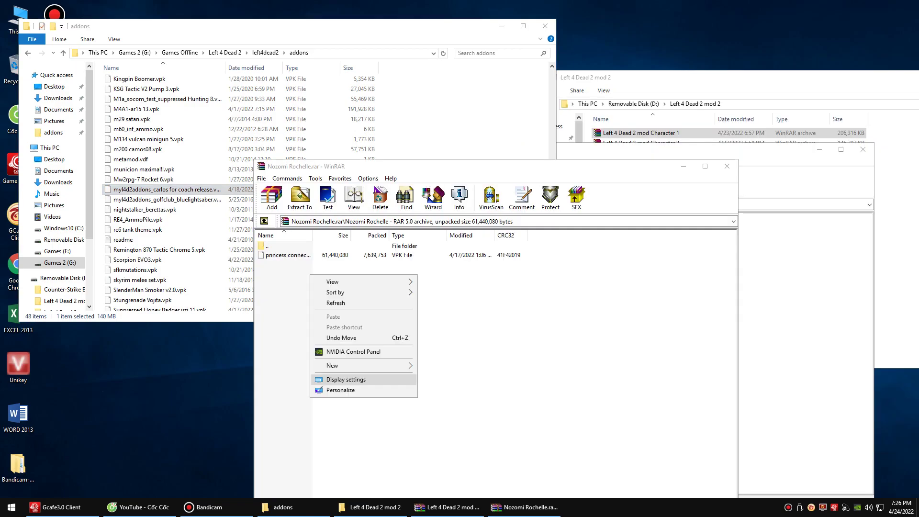
left_click(289, 255)
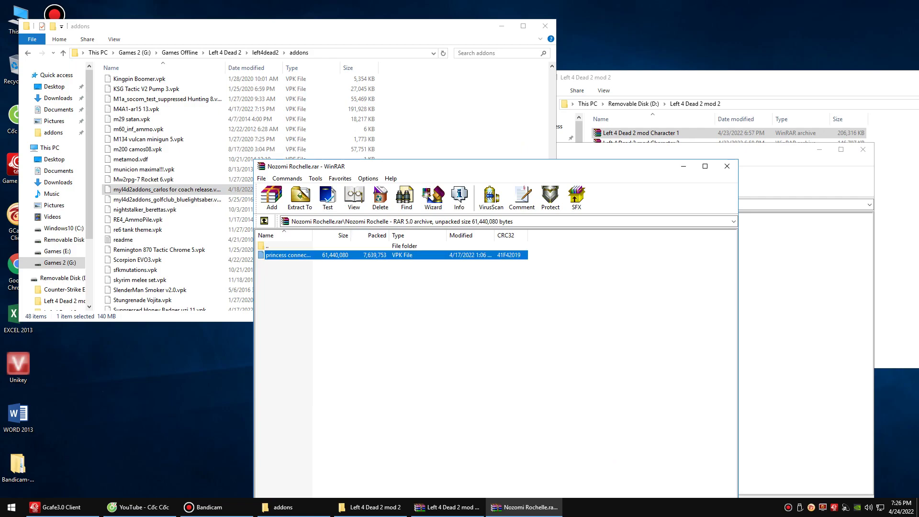
left_click_drag(287, 254, 199, 421)
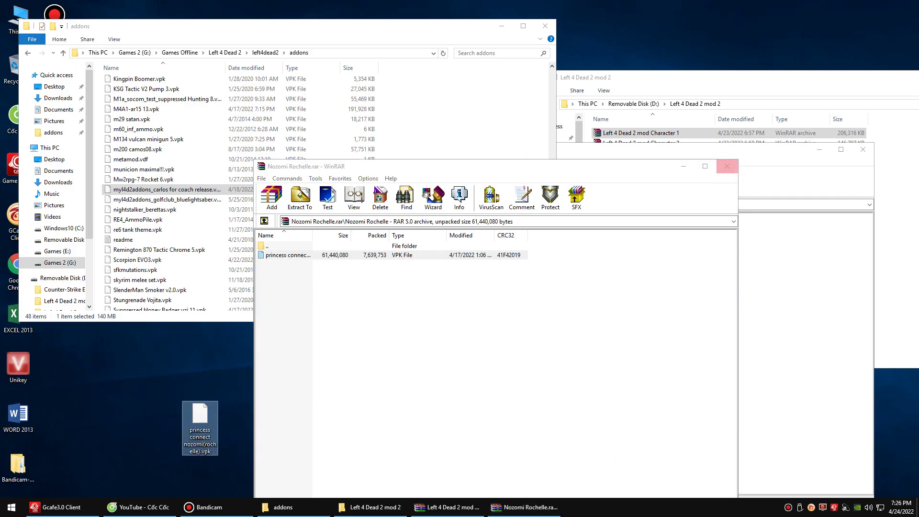
left_click(726, 166)
left_click(200, 418)
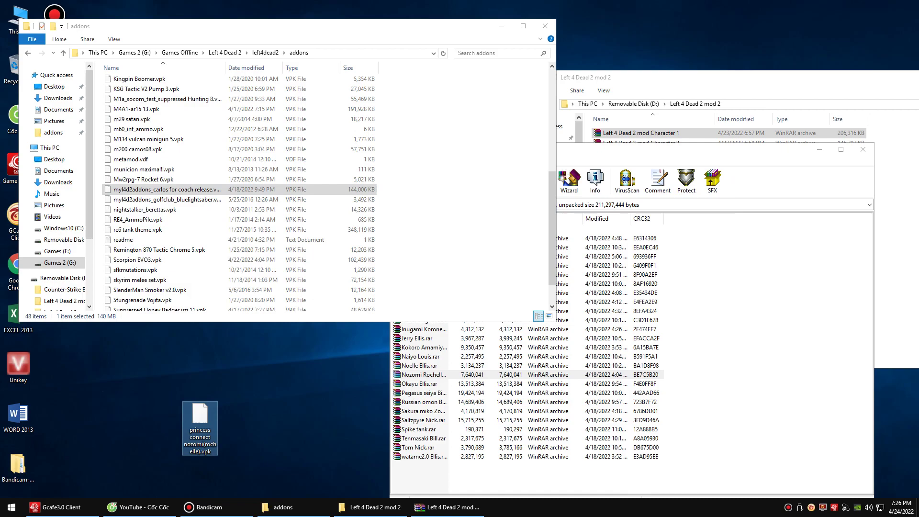
Copy princess connect nozomi(rochelle).vpk from the desktop into the addons folder and delete the desktop copy.
right_click(206, 413)
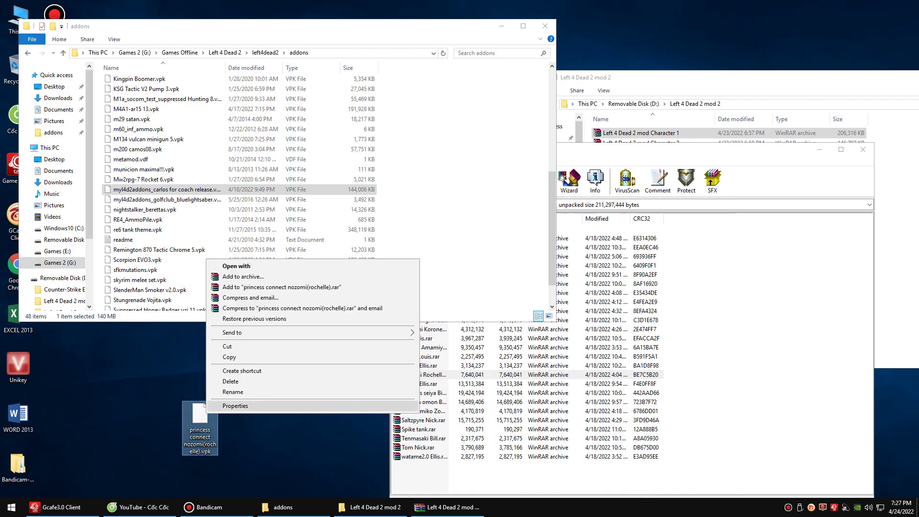
left_click(237, 433)
left_click_drag(200, 418, 472, 223)
right_click(199, 416)
left_click(225, 382)
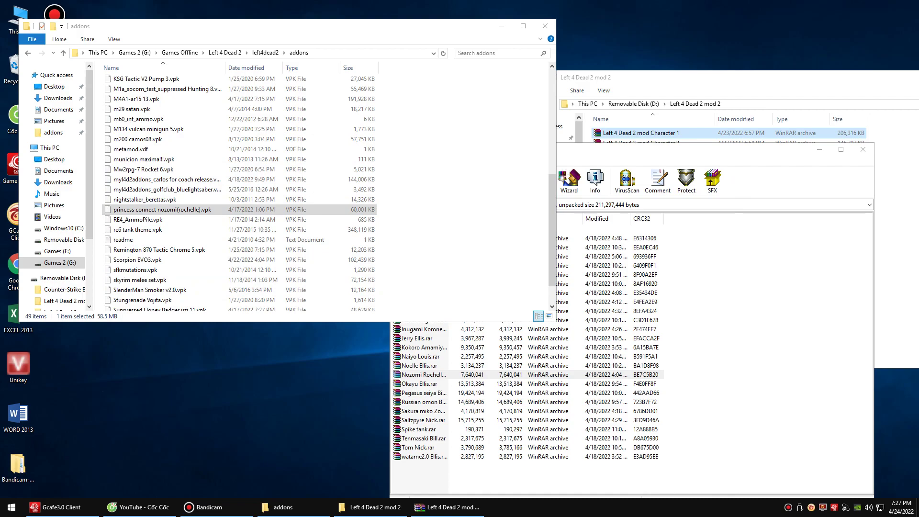
Extract tom.vpk from the nested Tom Nick.rar into the addons folder and close that archive.
left_click_drag(688, 150, 765, 114)
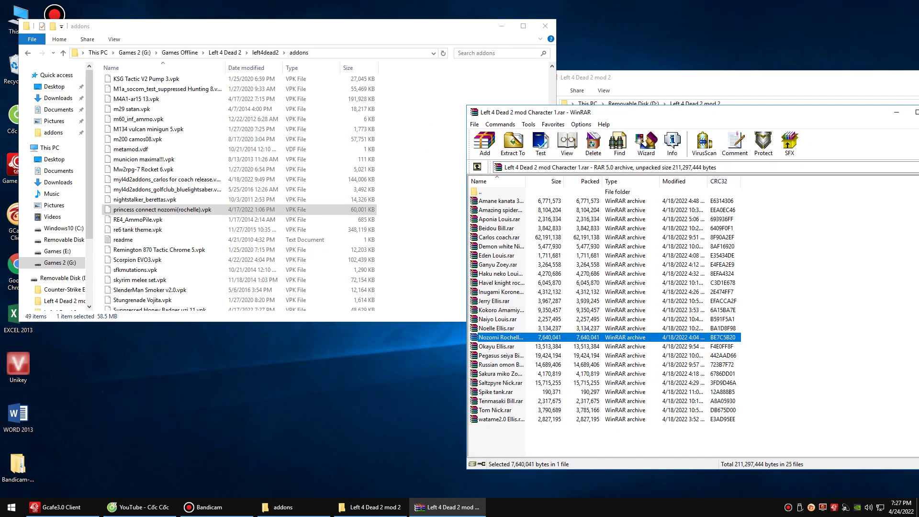
double_click(495, 410)
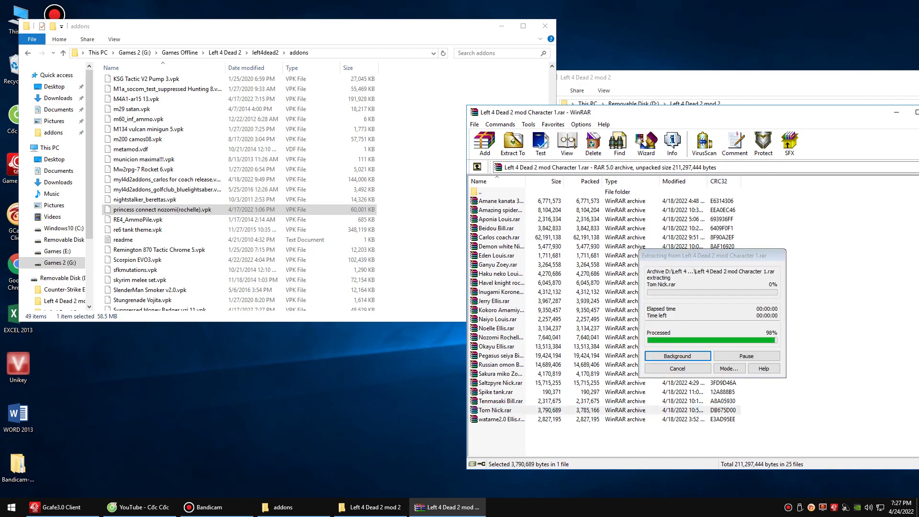
left_click_drag(328, 71, 712, 120)
left_click_drag(474, 207, 426, 206)
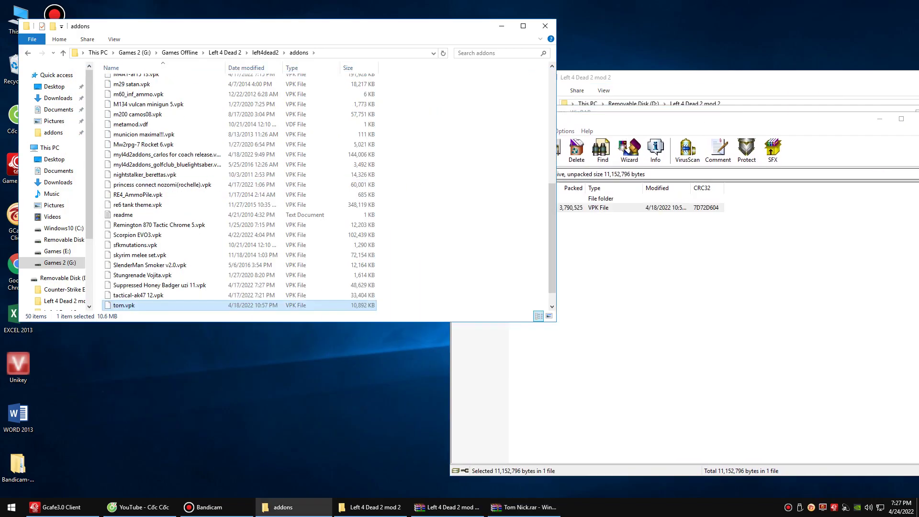
left_click_drag(763, 124, 577, 149)
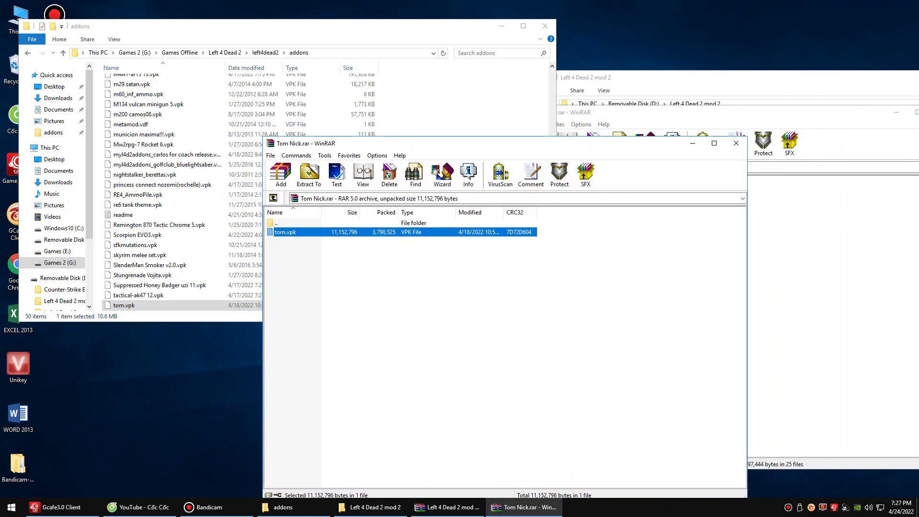
left_click(738, 142)
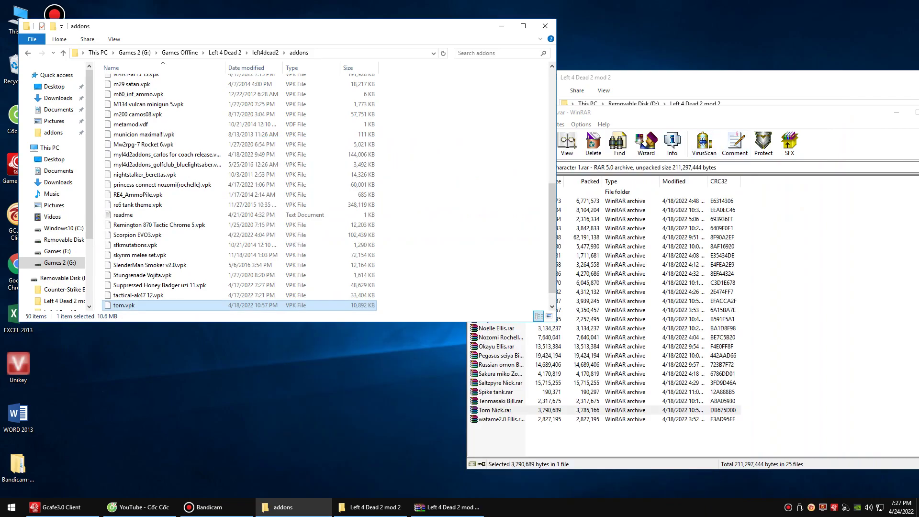
Extract jerry.vpk from the nested Jerry Ellis.rar into the addons folder and close that archive.
left_click_drag(697, 112, 797, 88)
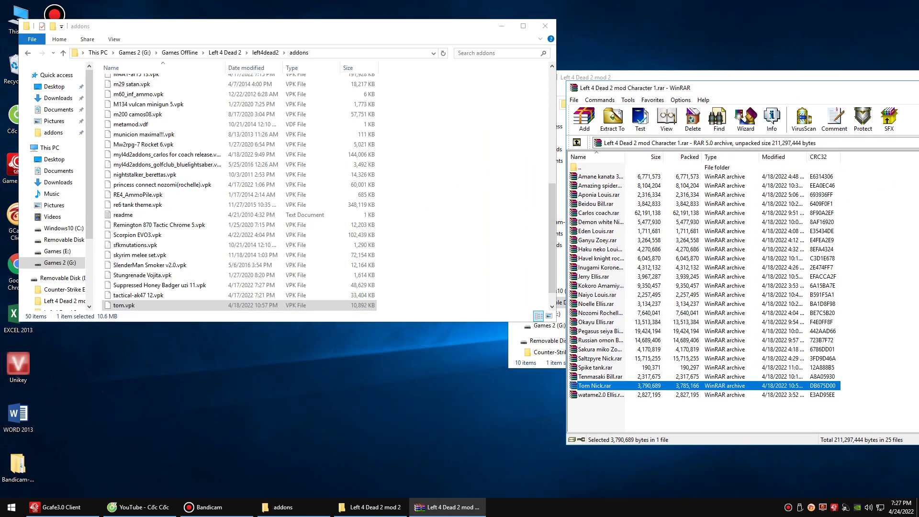
double_click(594, 276)
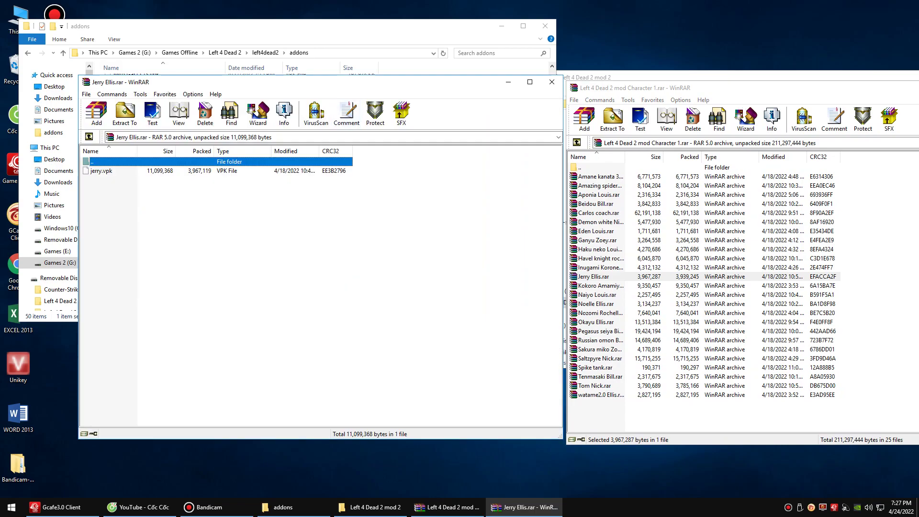
left_click_drag(379, 82, 736, 110)
left_click(460, 198)
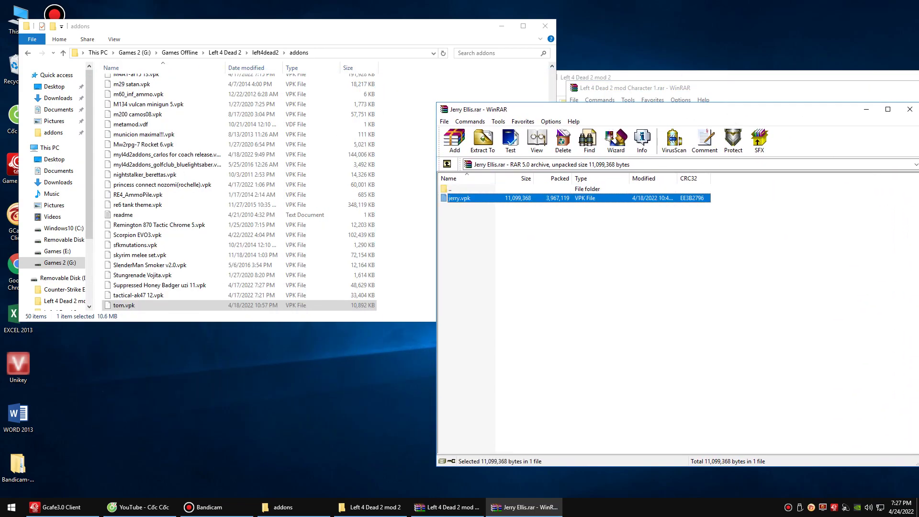
left_click_drag(460, 199, 407, 198)
left_click(694, 110)
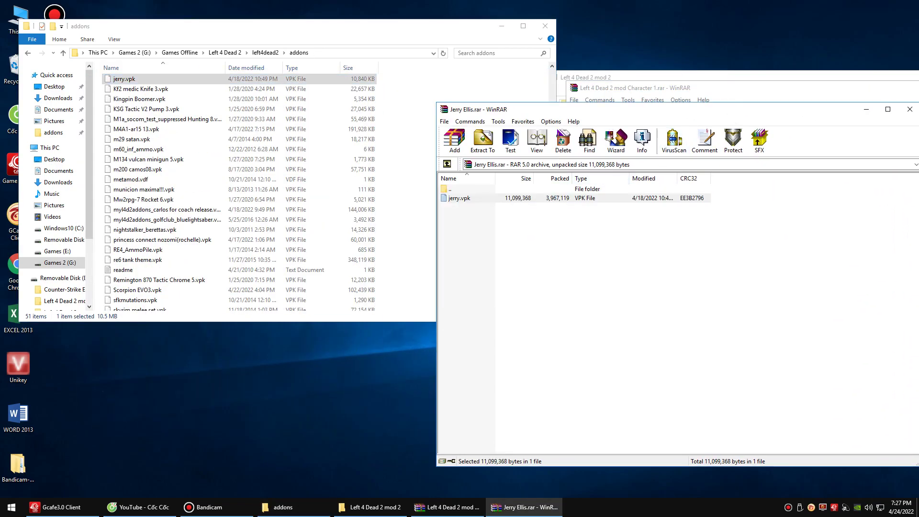
left_click_drag(694, 110, 457, 142)
left_click(673, 143)
Close the Character 1 archive and open the L4D1 folder inside Suvivor in the removable disk's Left 4 Dead 2 mod folder.
left_click_drag(748, 91, 446, 116)
left_click(736, 109)
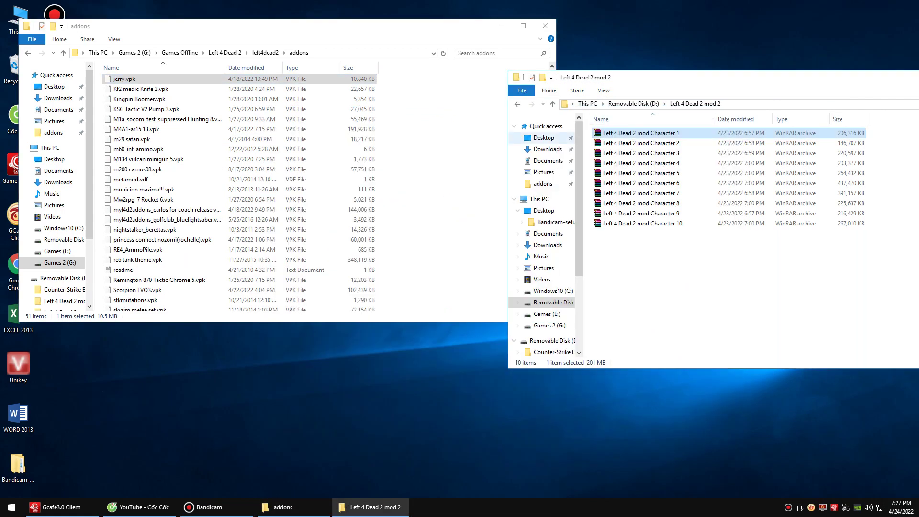
left_click(518, 104)
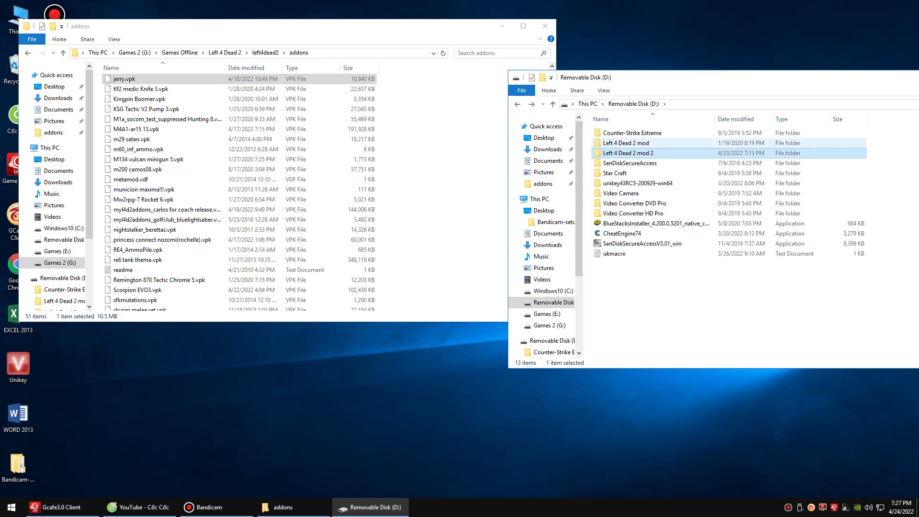
double_click(626, 143)
double_click(617, 223)
key("Up")
key("Return")
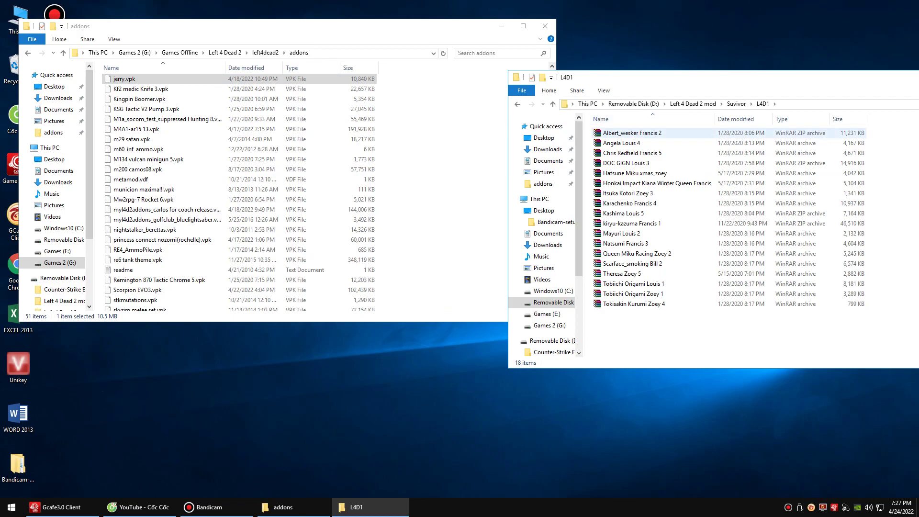
Extract 220843837.vpk from the Albert_wesker Francis 2 archive into the addons folder and close that archive.
double_click(631, 133)
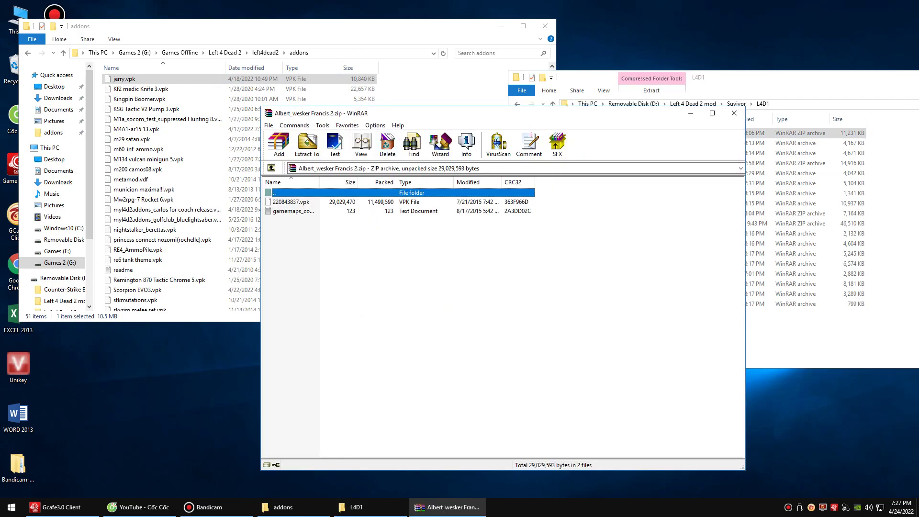
left_click_drag(440, 116, 673, 115)
left_click_drag(525, 202, 434, 215)
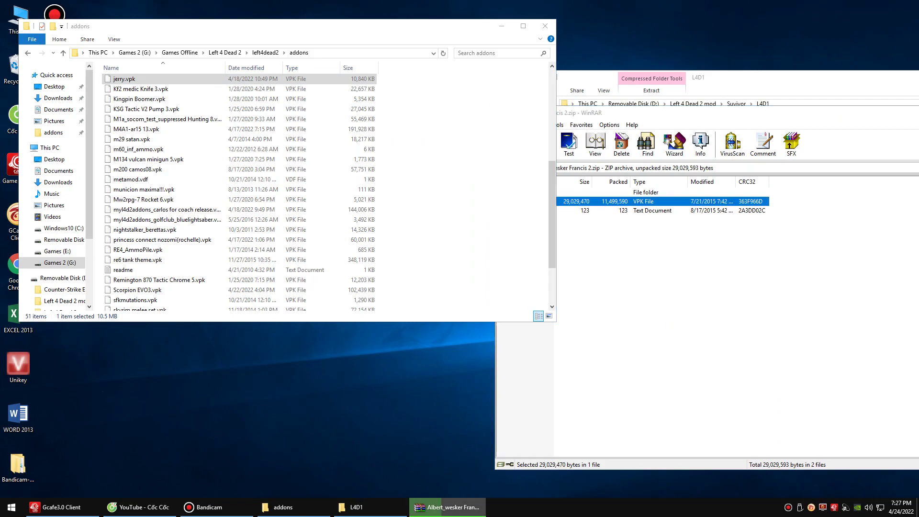
left_click_drag(866, 117, 778, 113)
left_click(881, 109)
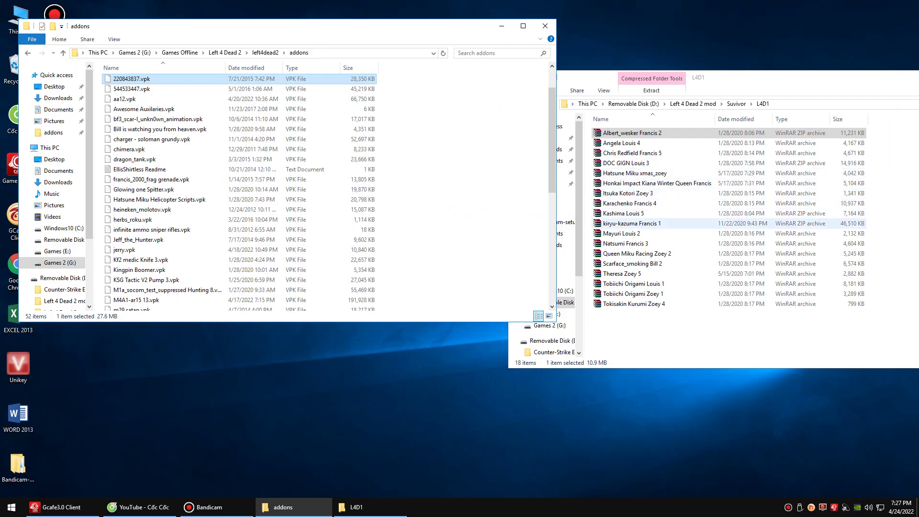
Extract 631281723.vpk from the Kashima Louis 5 archive into the addons folder and close that archive.
double_click(622, 213)
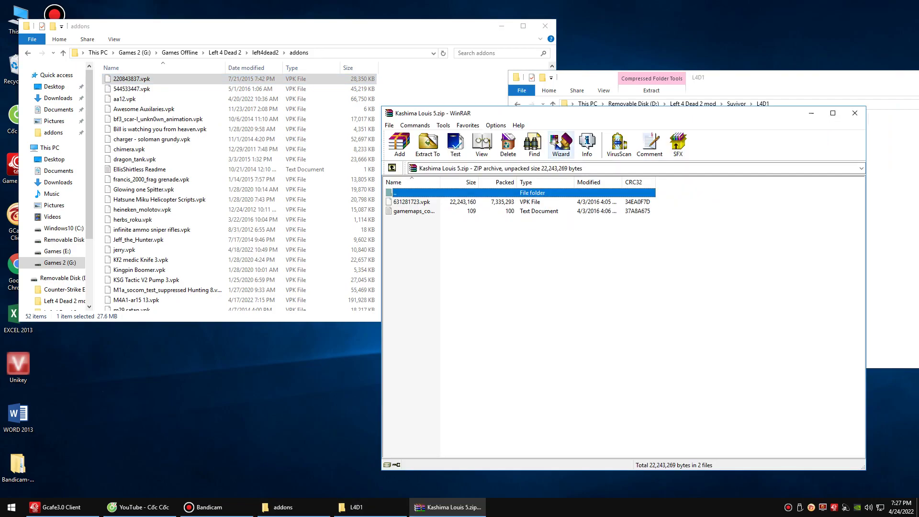
left_click_drag(577, 114, 676, 128)
left_click_drag(514, 215, 426, 210)
left_click_drag(671, 127, 411, 124)
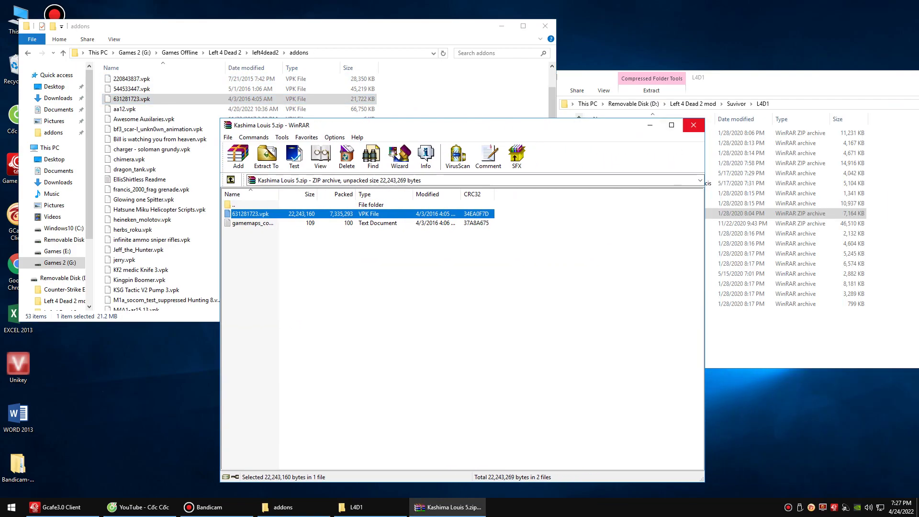
left_click(693, 125)
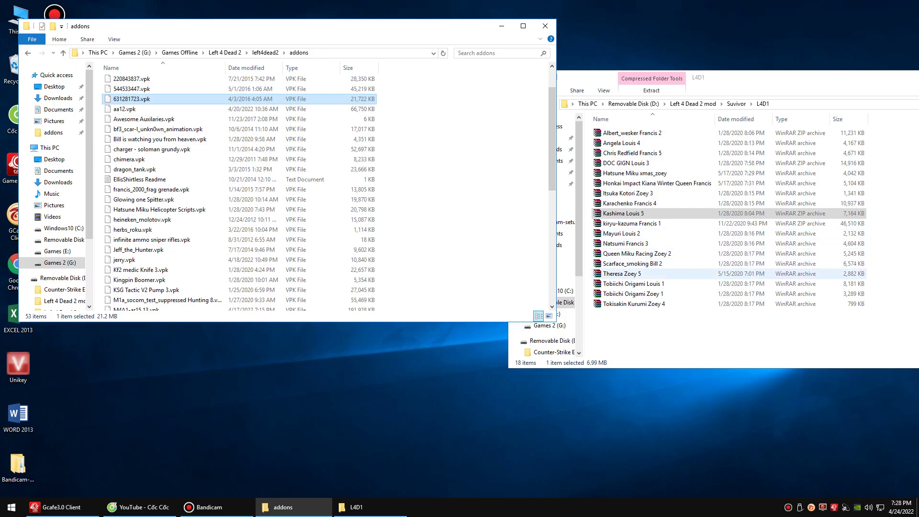
Extract Theresa Zoey.vpk from the Theresa Zoey 5 archive into the addons folder and close that archive.
double_click(622, 274)
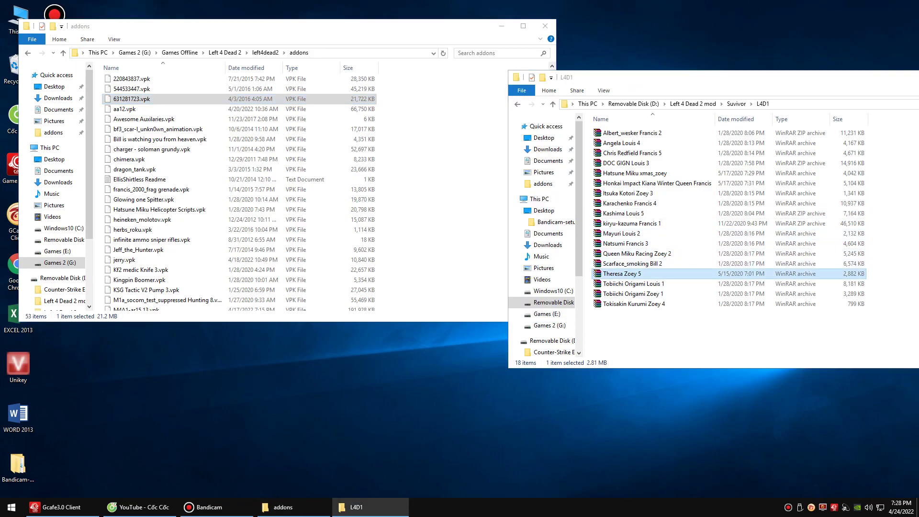
left_click_drag(461, 127, 490, 188)
left_click_drag(284, 273, 431, 139)
left_click(724, 185)
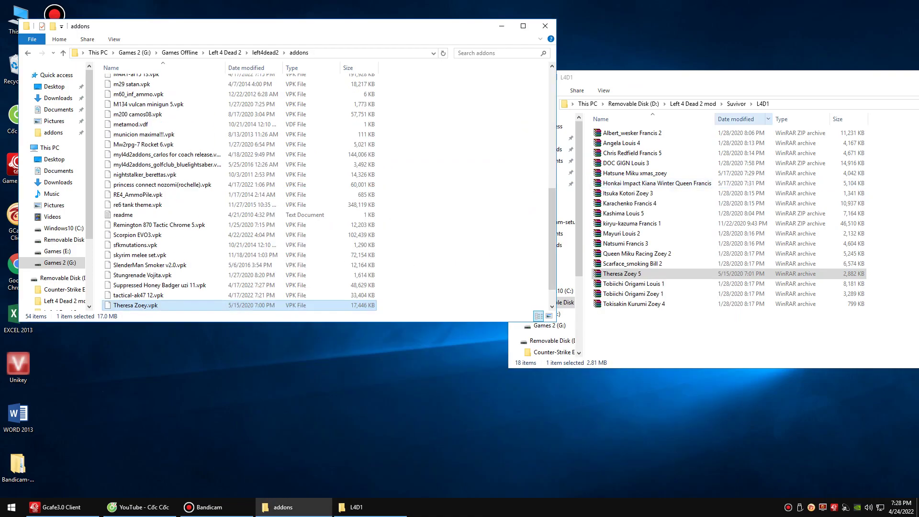
Extract Scarface_smoking Bill 2.vpk from its archive in the L4D1 folder into the addons folder and close that archive.
left_click(680, 274)
key("Up")
key("Return")
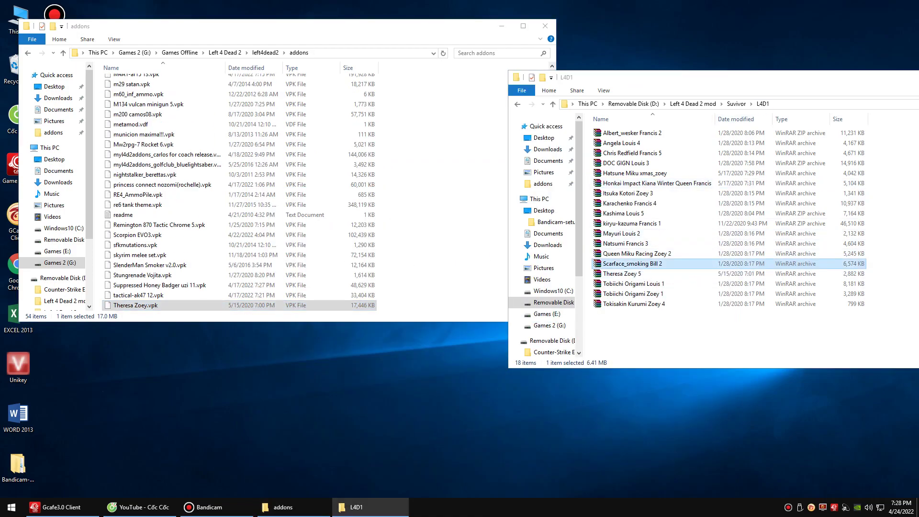
left_click_drag(560, 217, 560, 219)
left_click_drag(299, 302, 431, 163)
left_click(739, 212)
Close the L4D1 folder window and reposition the remaining addons folder window.
left_click_drag(737, 85, 462, 152)
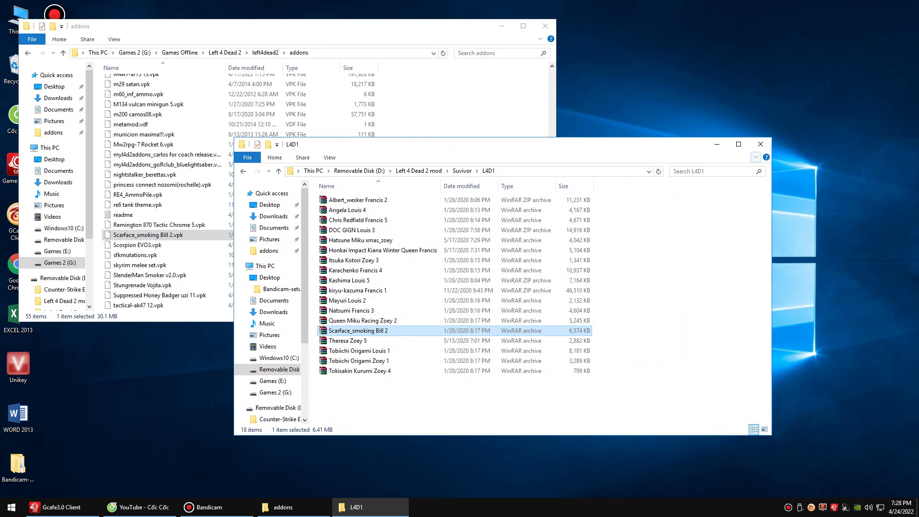
left_click(761, 144)
left_click_drag(354, 26, 605, 8)
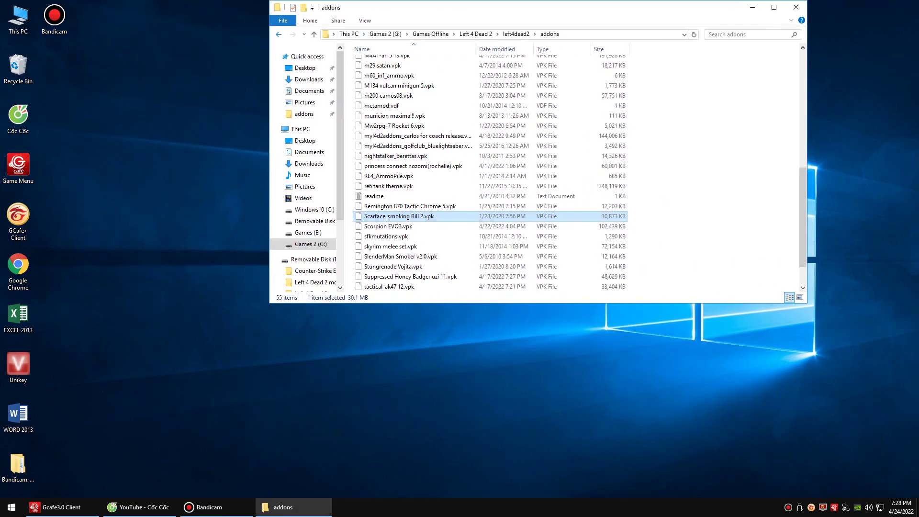
Go up from addons to the main Left 4 Dead 2 folder and open the rev configuration file at its PlayerName setting.
left_click(278, 35)
scroll(459, 199, "down", 4)
scroll(431, 196, "down", 3)
scroll(430, 196, "up", 8)
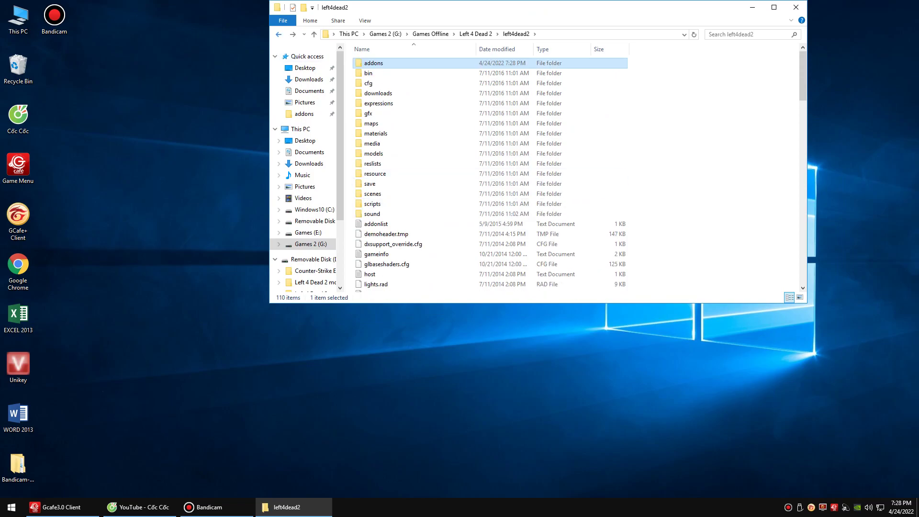
key("BackSpace")
scroll(385, 215, "down", 5)
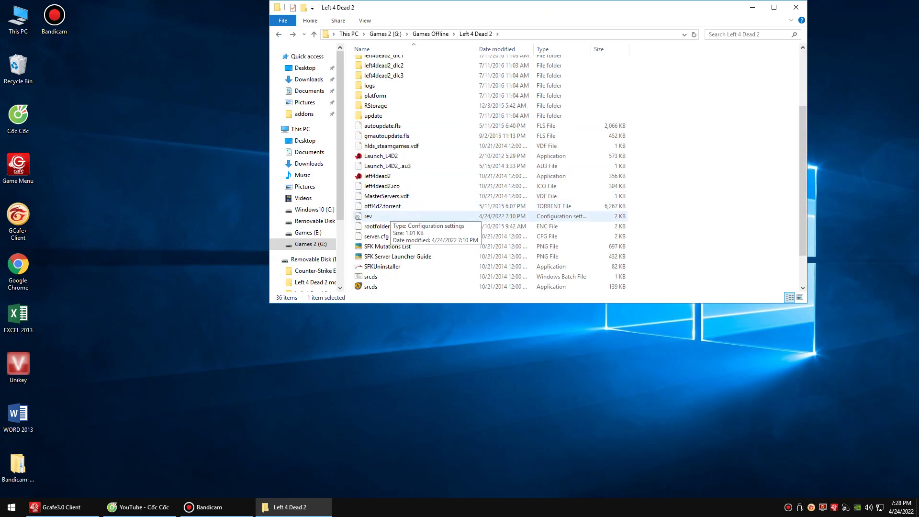
double_click(385, 217)
scroll(386, 216, "down", 1)
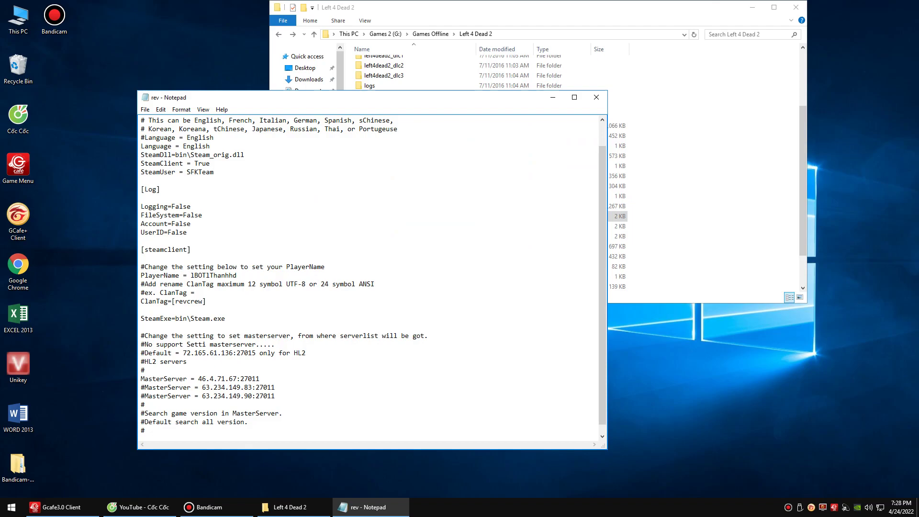
Try adding "vip" to the end of the PlayerName value and remove the added text again.
left_click_drag(191, 276, 238, 276)
left_click(238, 276)
type("vip")
key("BackSpace")
key("BackSpace")
key("BackSpace")
Save the rev configuration file and close it.
left_click(144, 109)
left_click(154, 142)
left_click(596, 97)
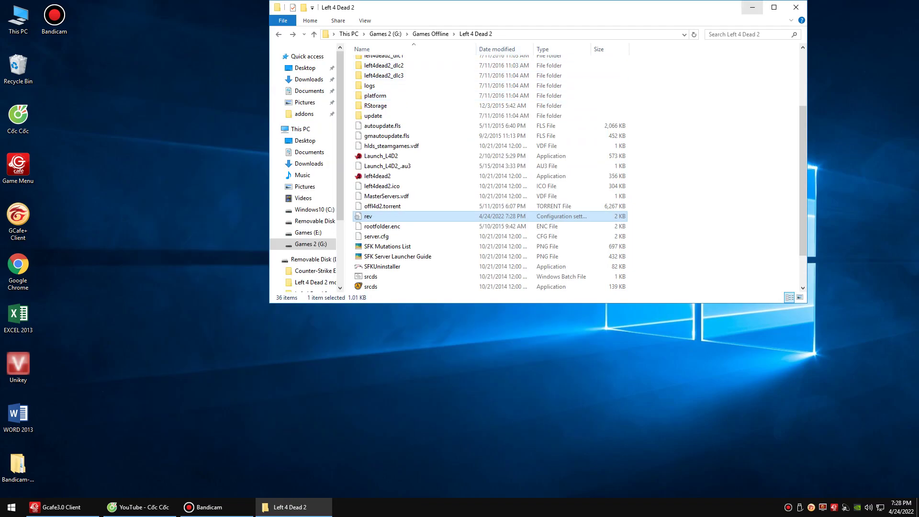